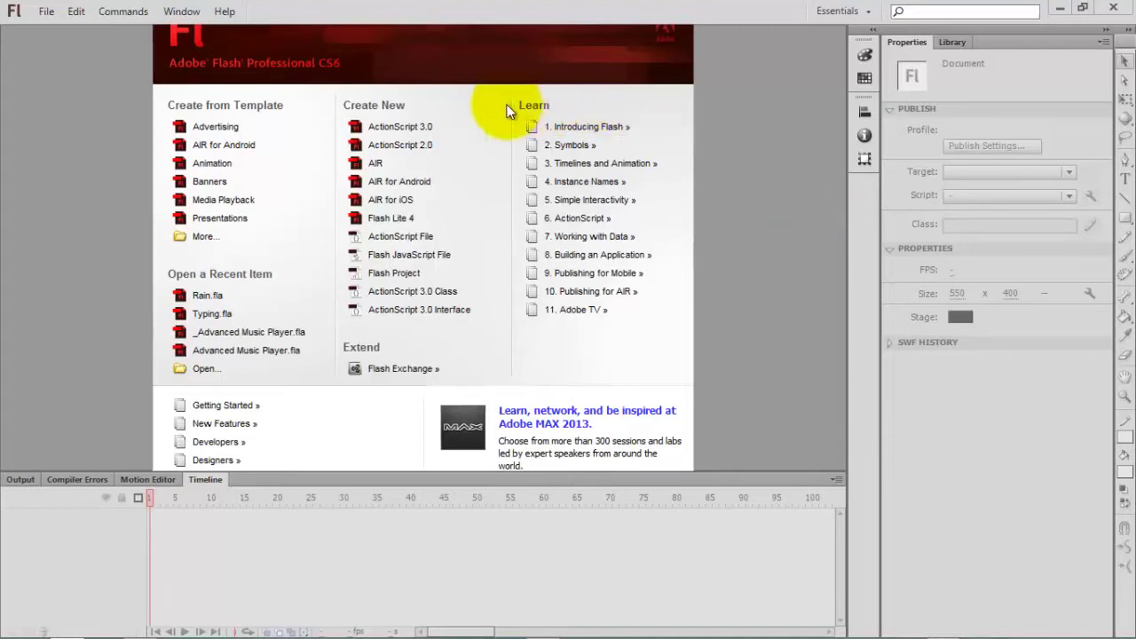
Create a new ActionScript 3.0 document and set its stage colour to light blue
left_click(417, 126)
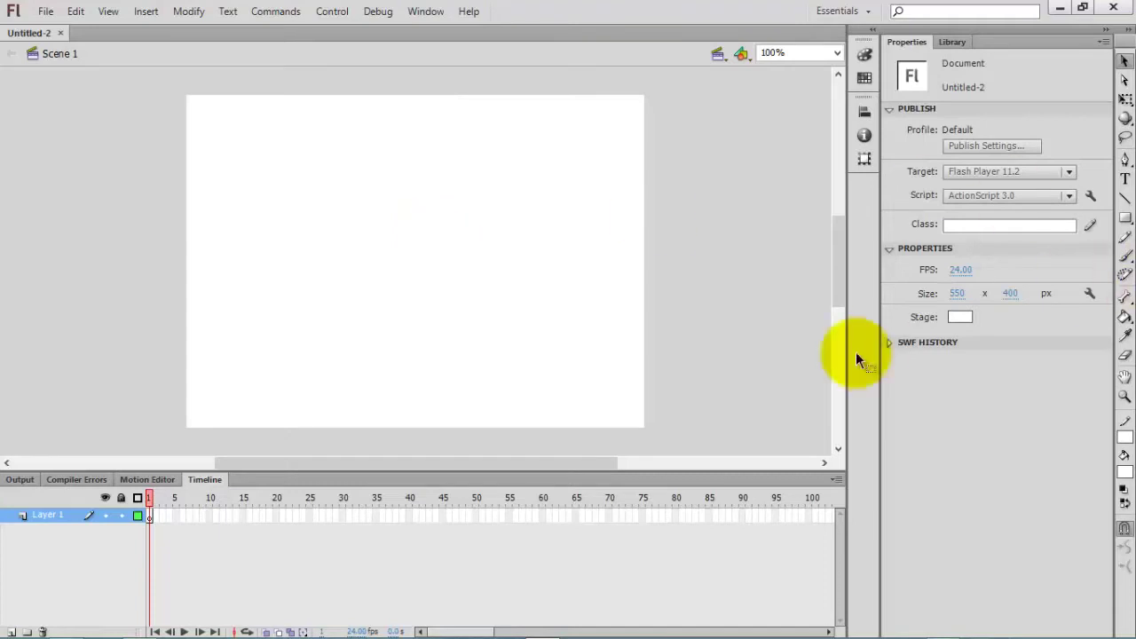
left_click(958, 317)
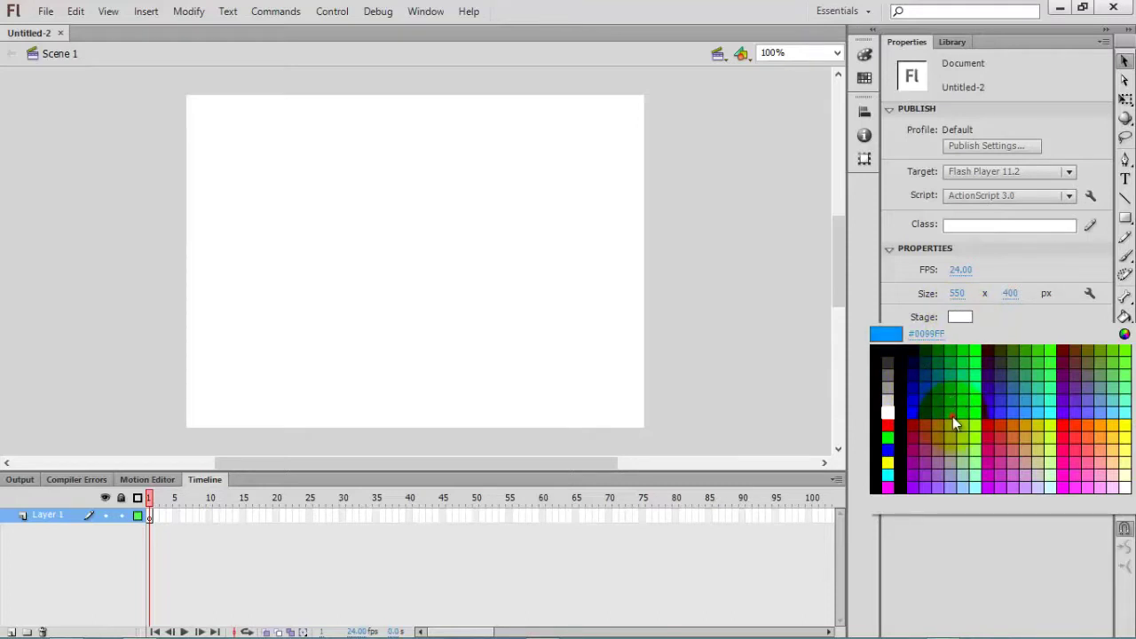
left_click(952, 416)
left_click(959, 317)
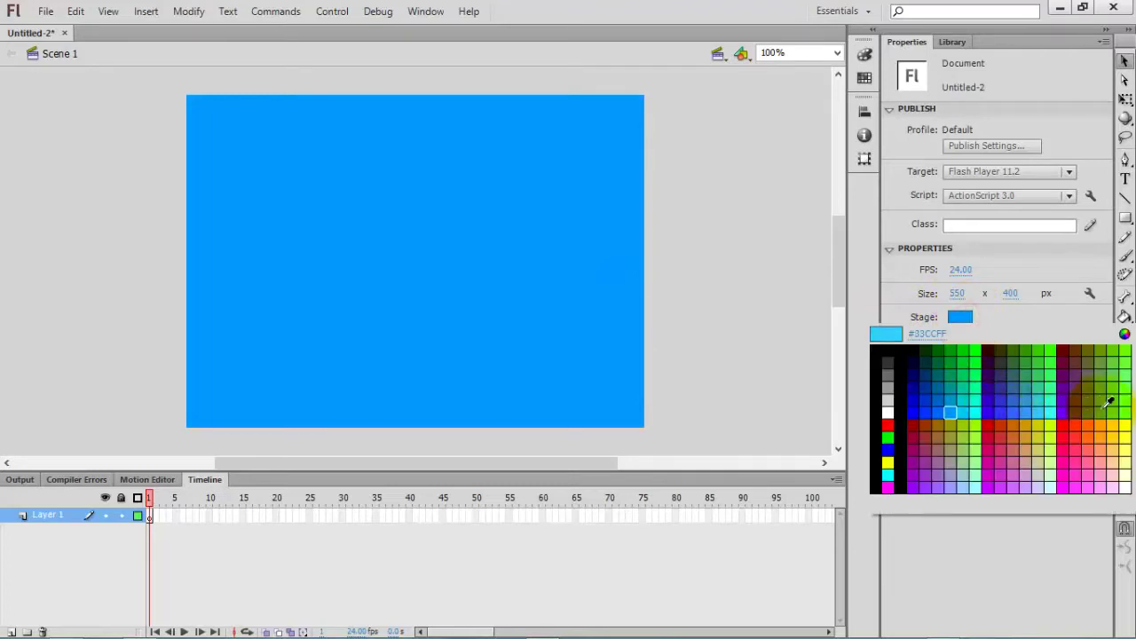
left_click(1108, 407)
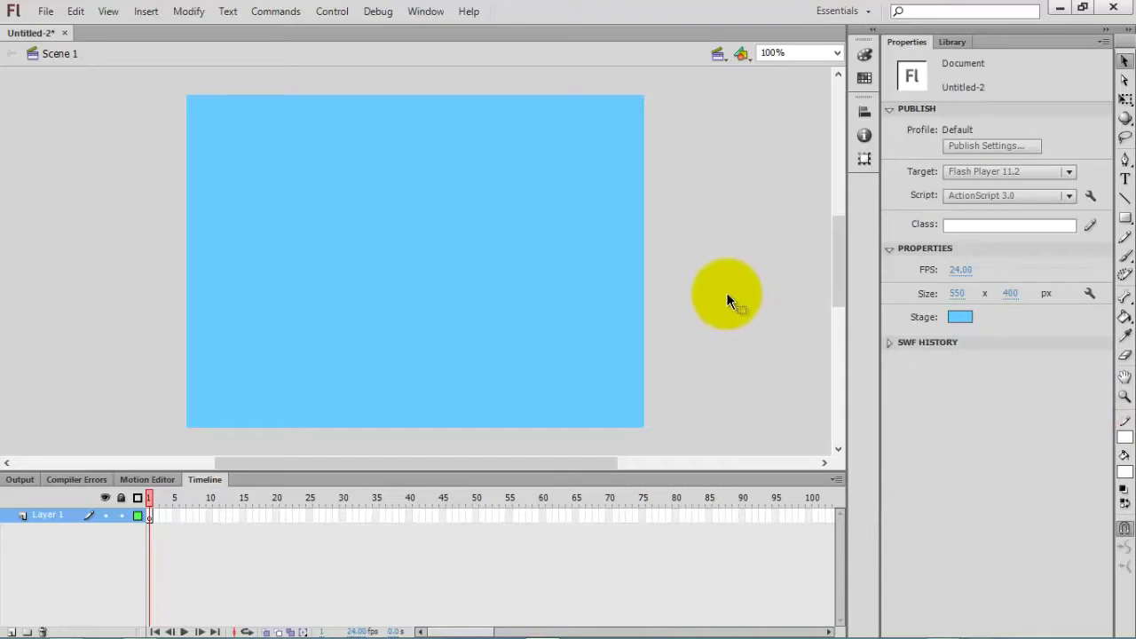
key("a")
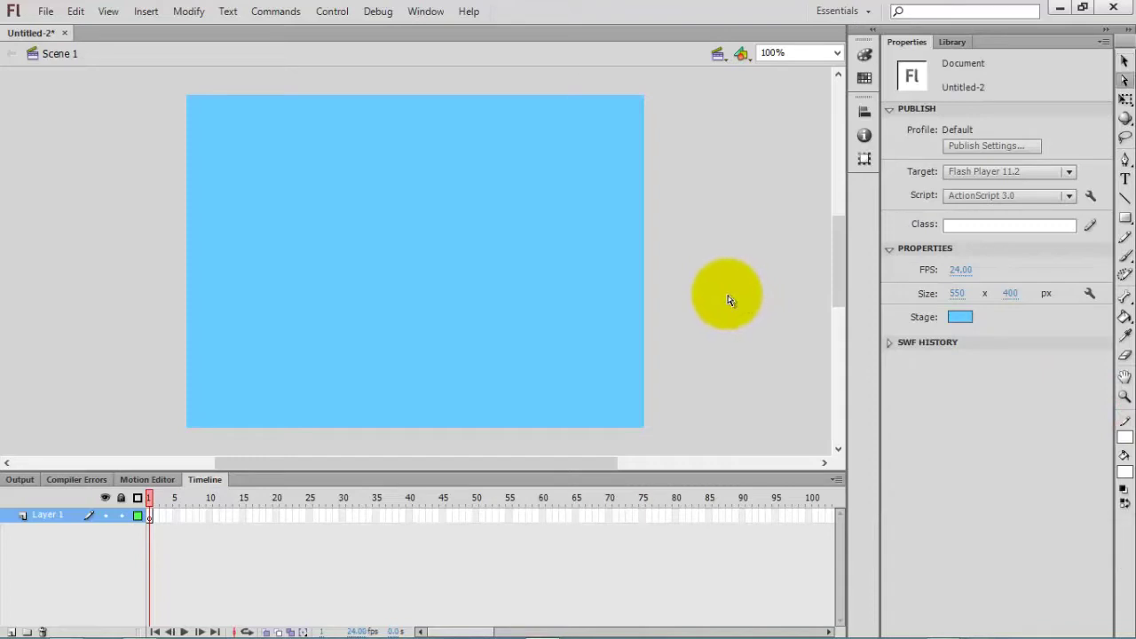
Rename Layer 1 to 'AS3.0'
double_click(55, 516)
type("AS3.0")
key("Return")
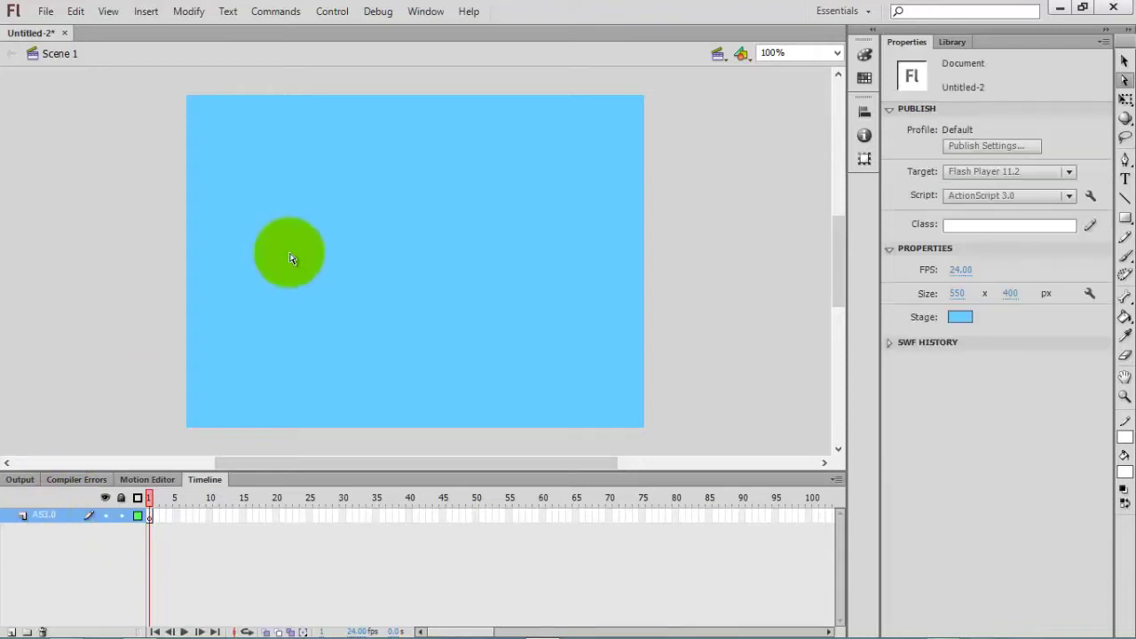
Draw a short white line at the stage's top-left corner
left_click(1124, 197)
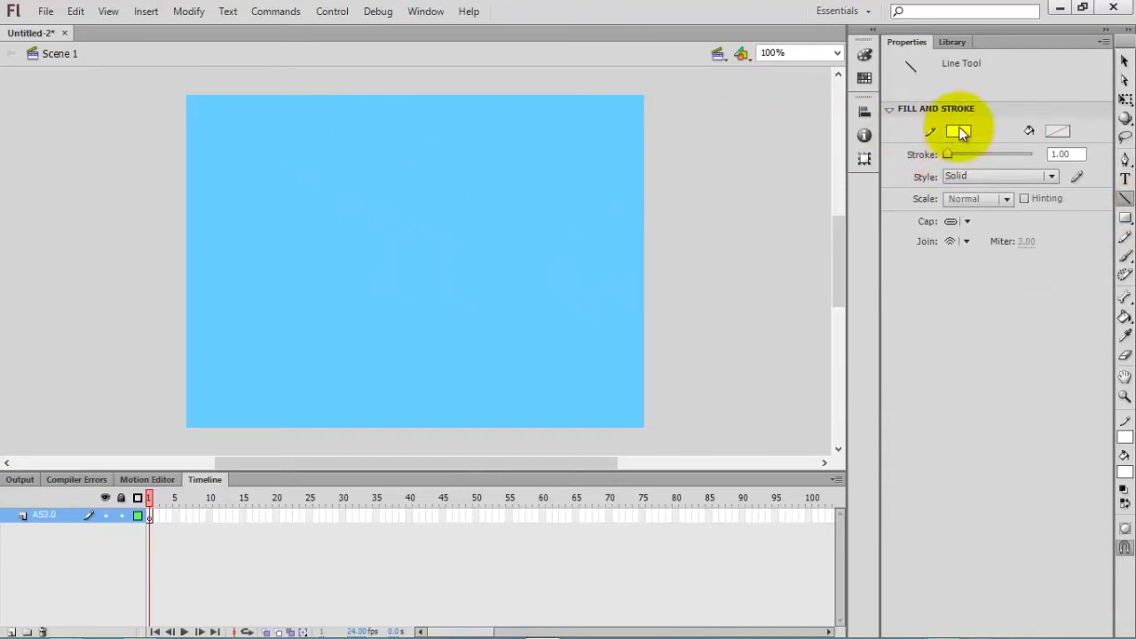
left_click(958, 132)
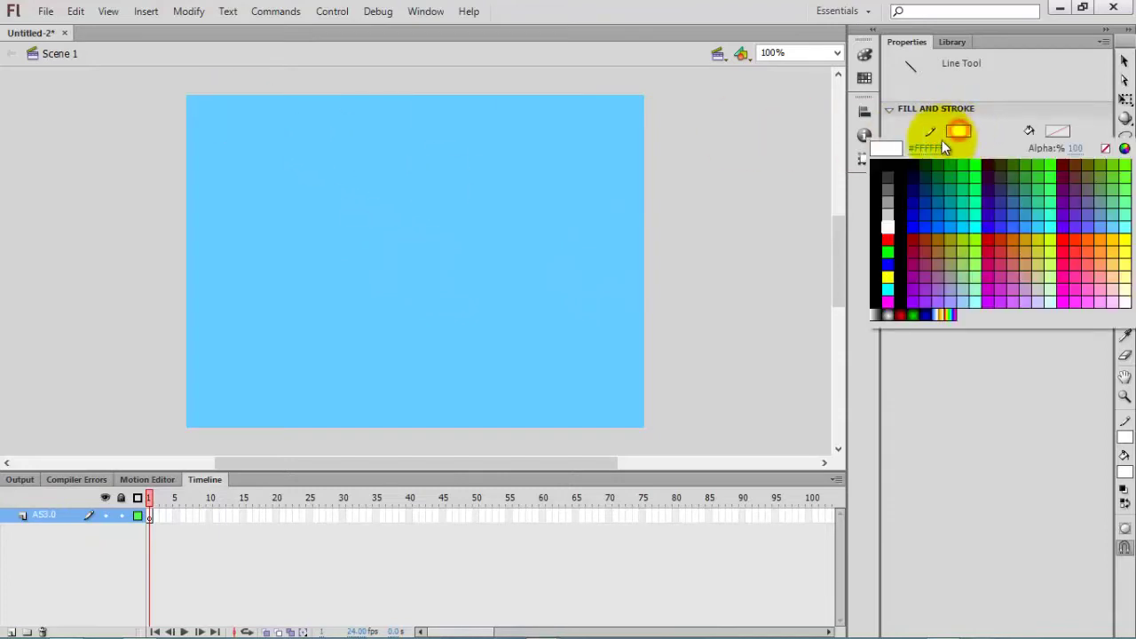
left_click(861, 229)
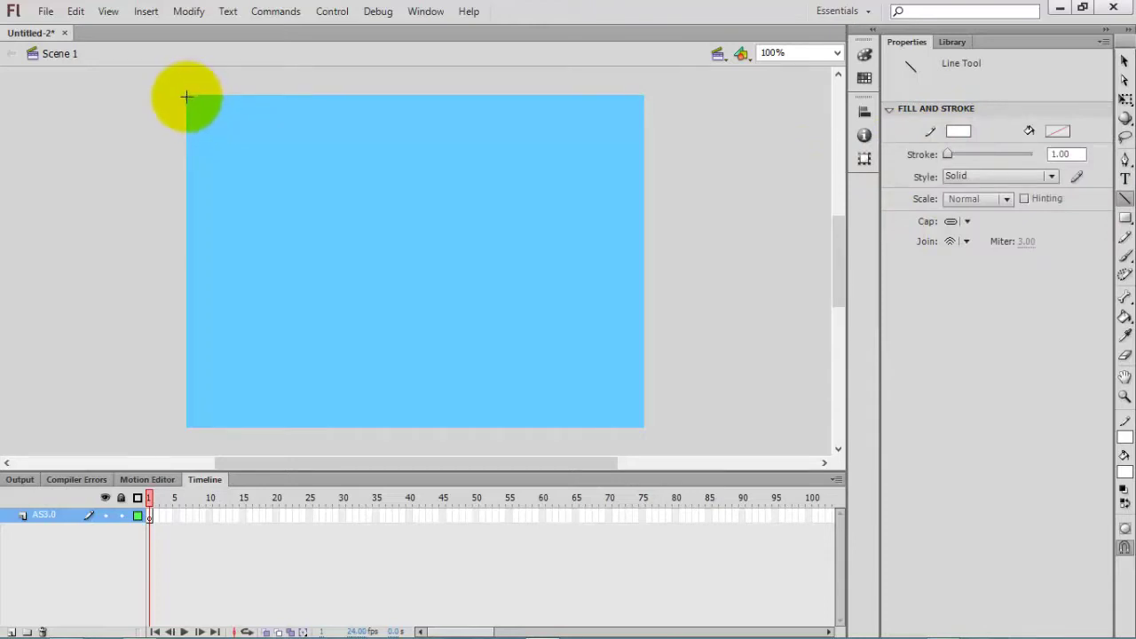
left_click_drag(202, 108, 202, 108)
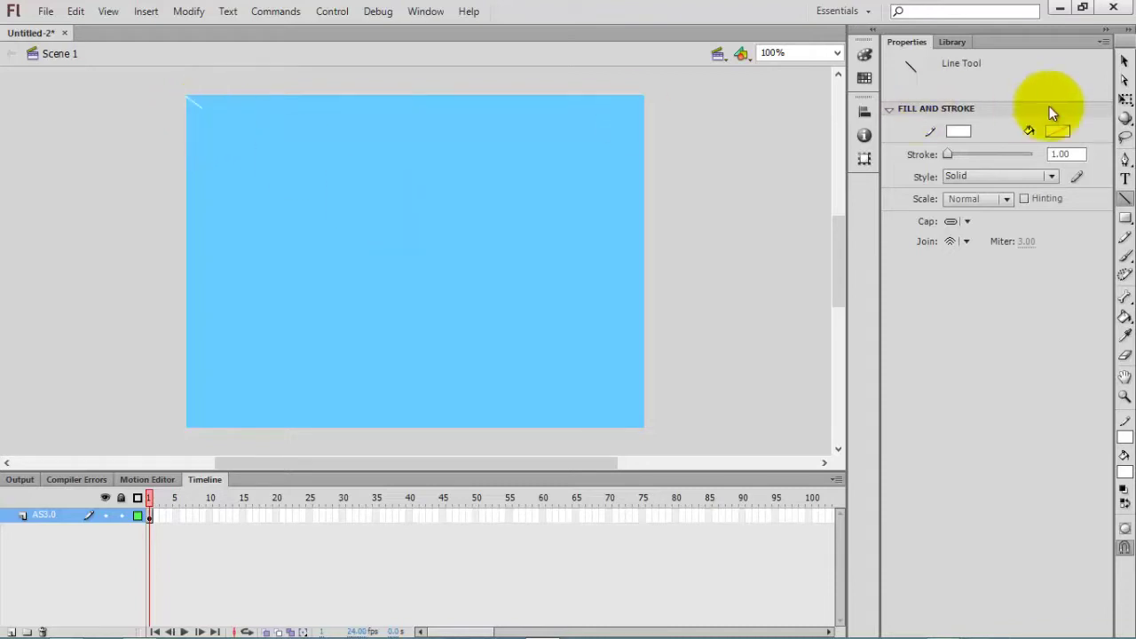
Zoom the stage to 200% and select the short white corner line
left_click(1124, 60)
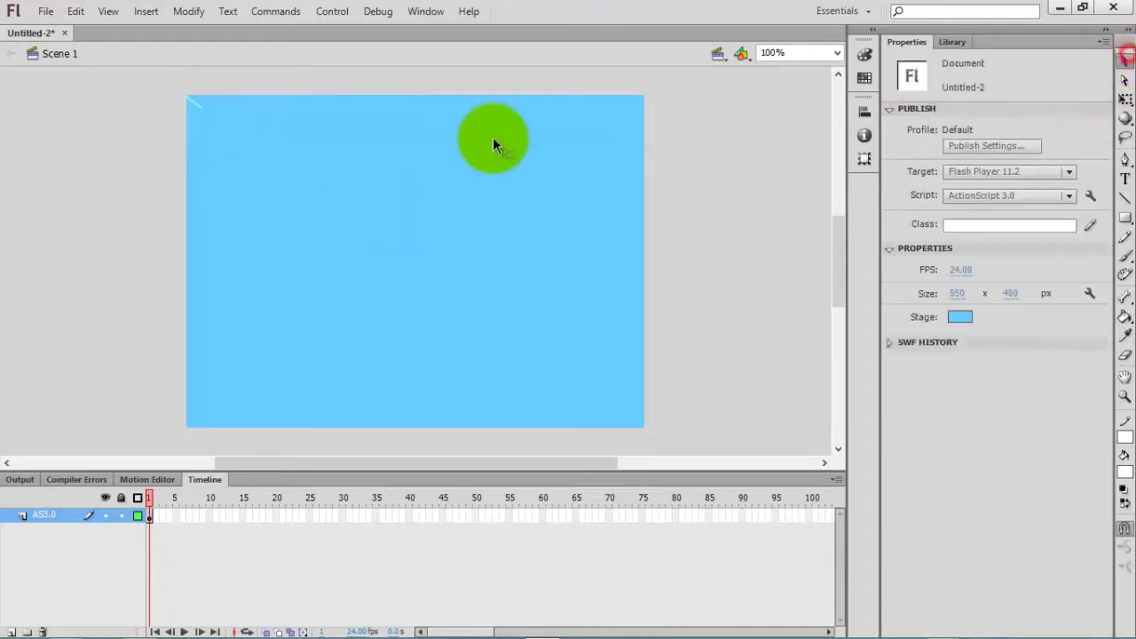
left_click(211, 112)
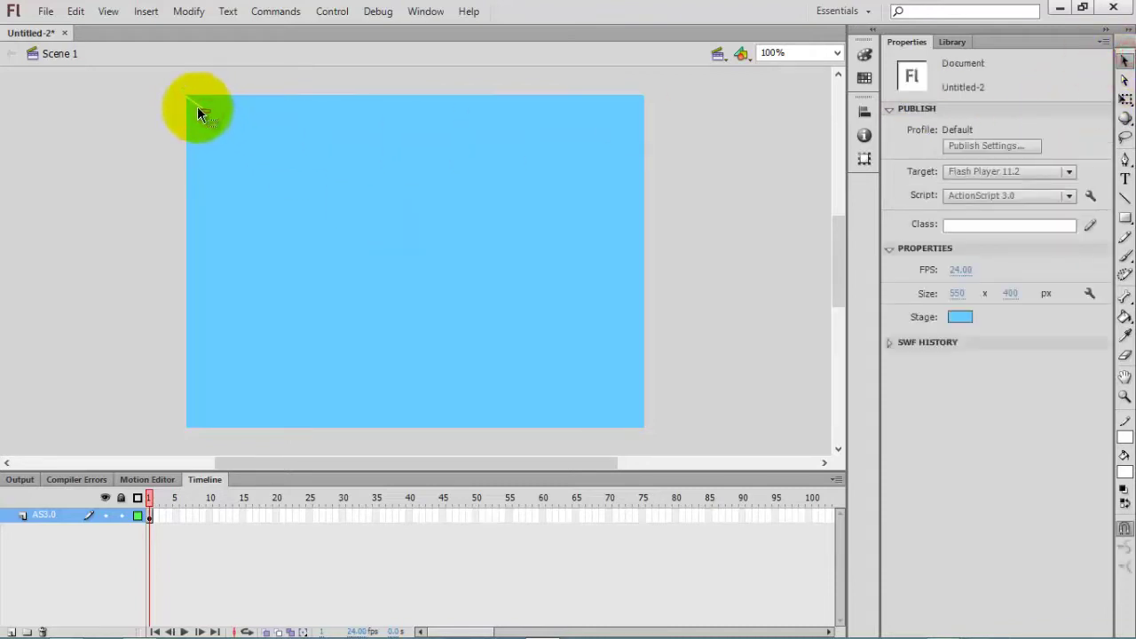
left_click(198, 108)
left_click(197, 110)
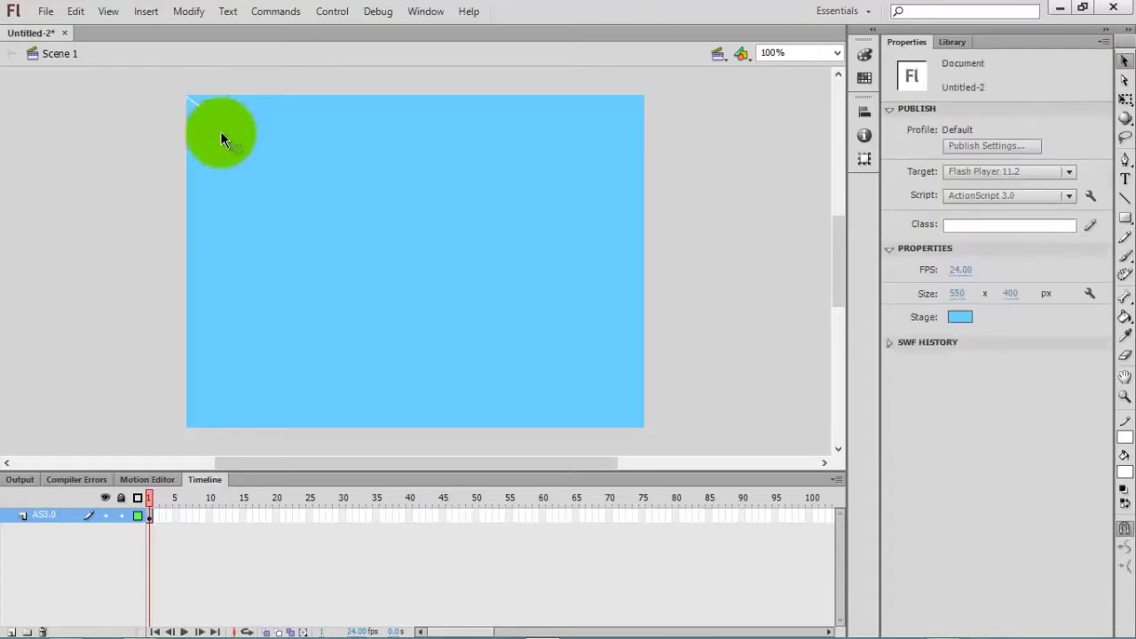
key("ctrl+equal")
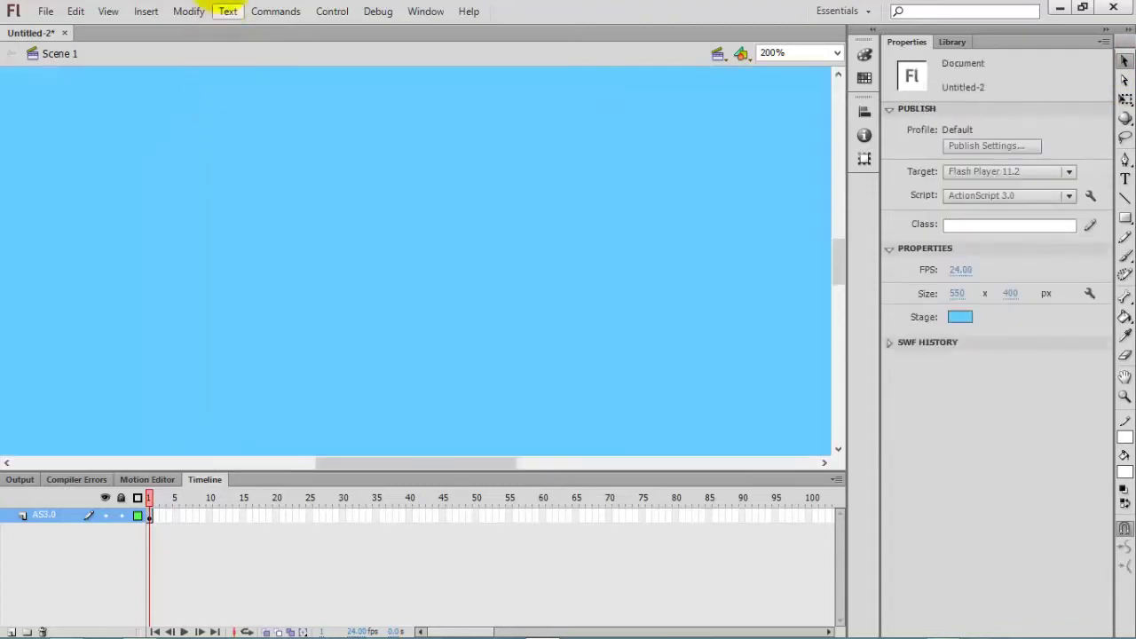
left_click_drag(398, 464, 329, 461)
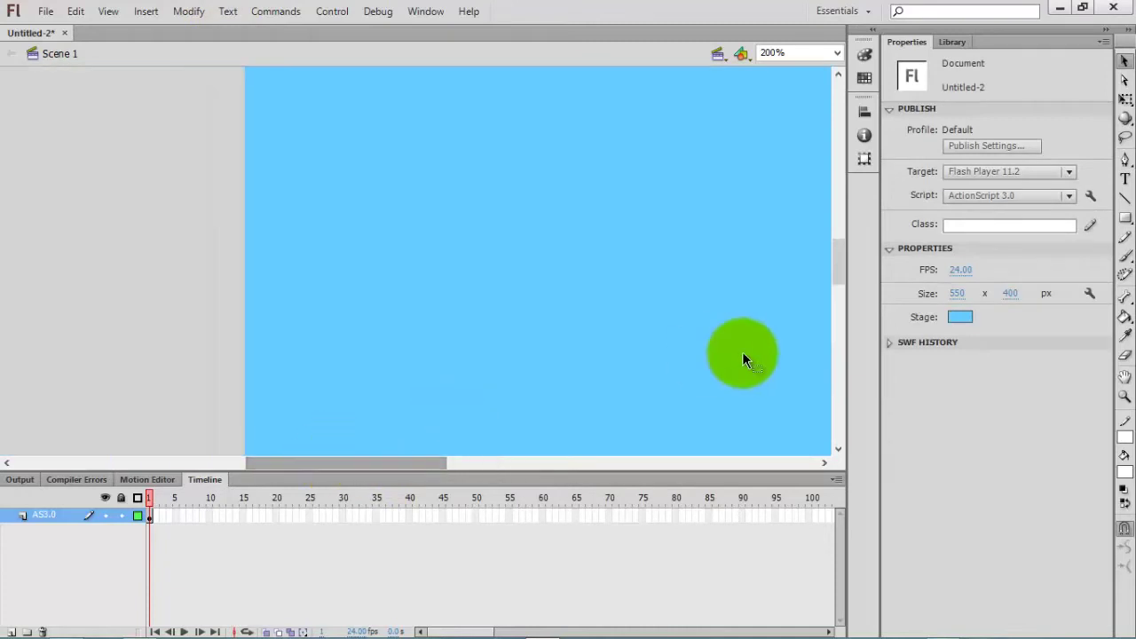
left_click_drag(844, 259, 843, 229)
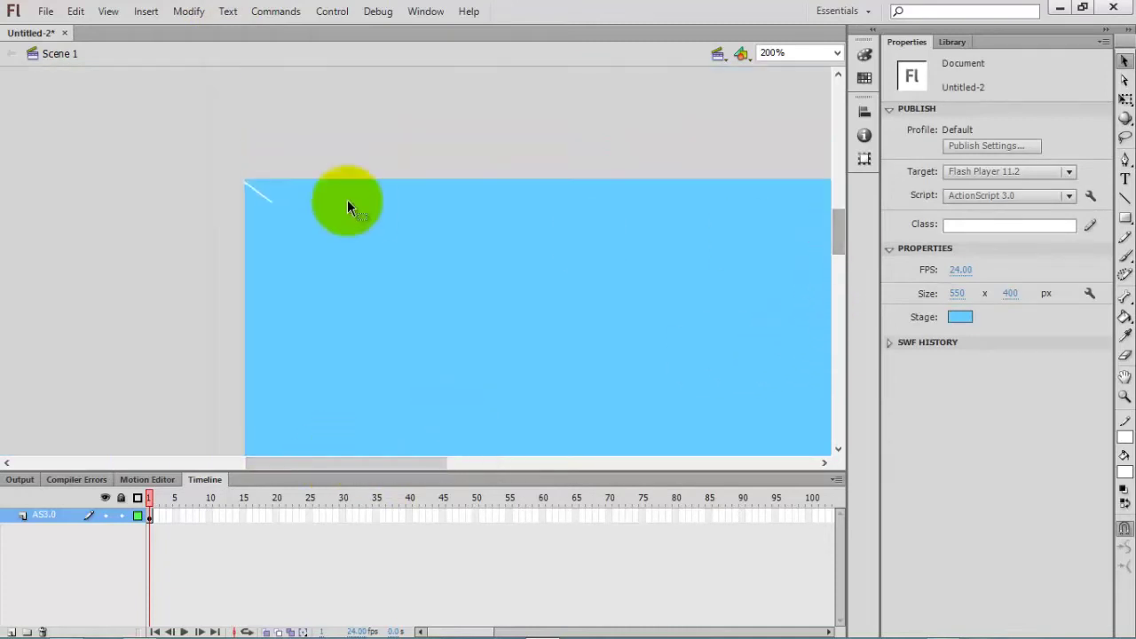
left_click_drag(187, 139, 370, 299)
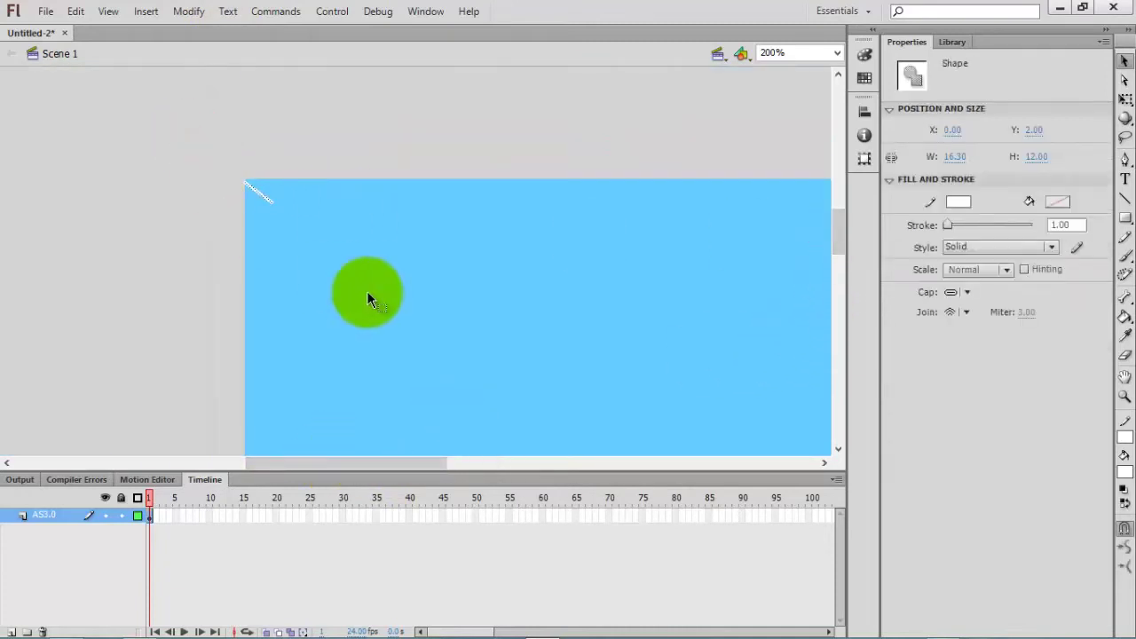
Convert the corner line into a movie clip symbol 'rain' with centre registration
left_click(264, 192)
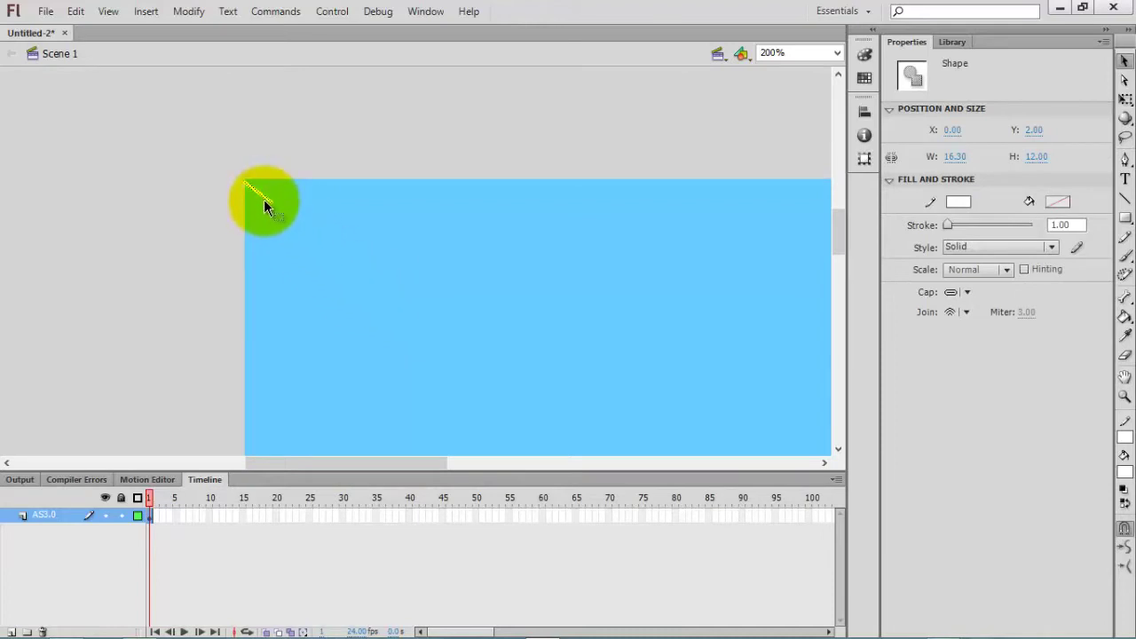
right_click(264, 195)
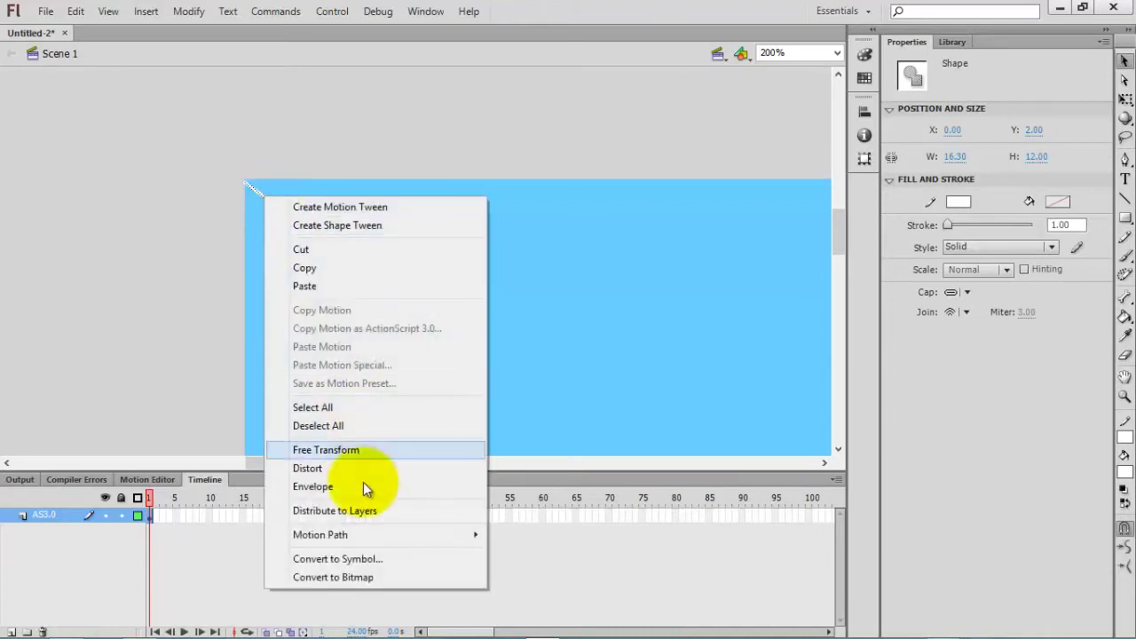
left_click(358, 558)
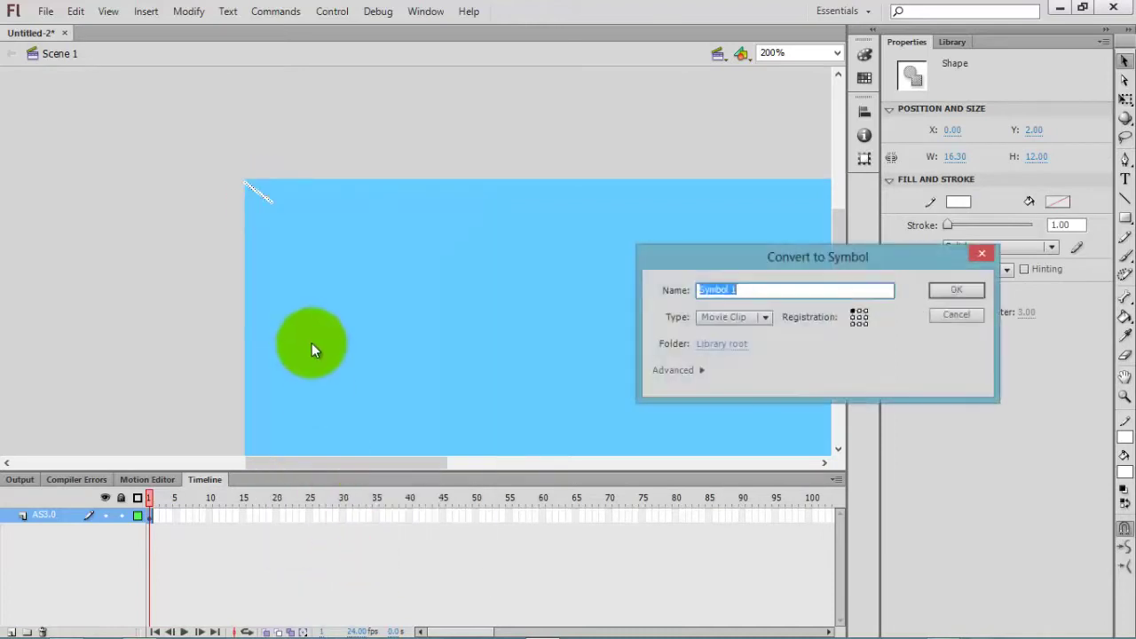
left_click(859, 318)
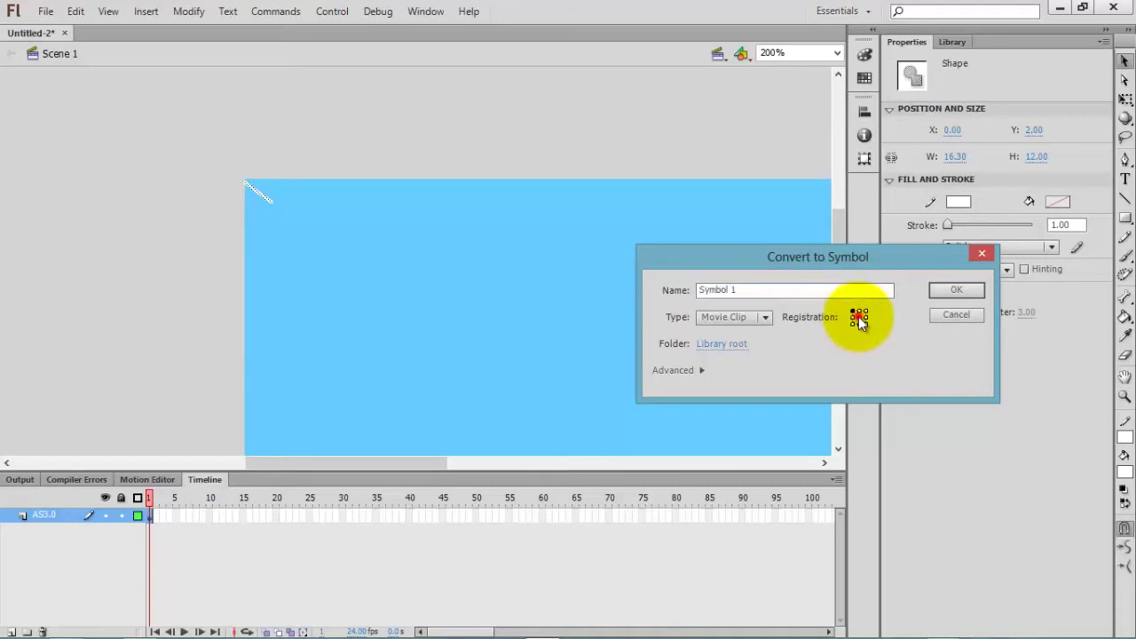
double_click(755, 292)
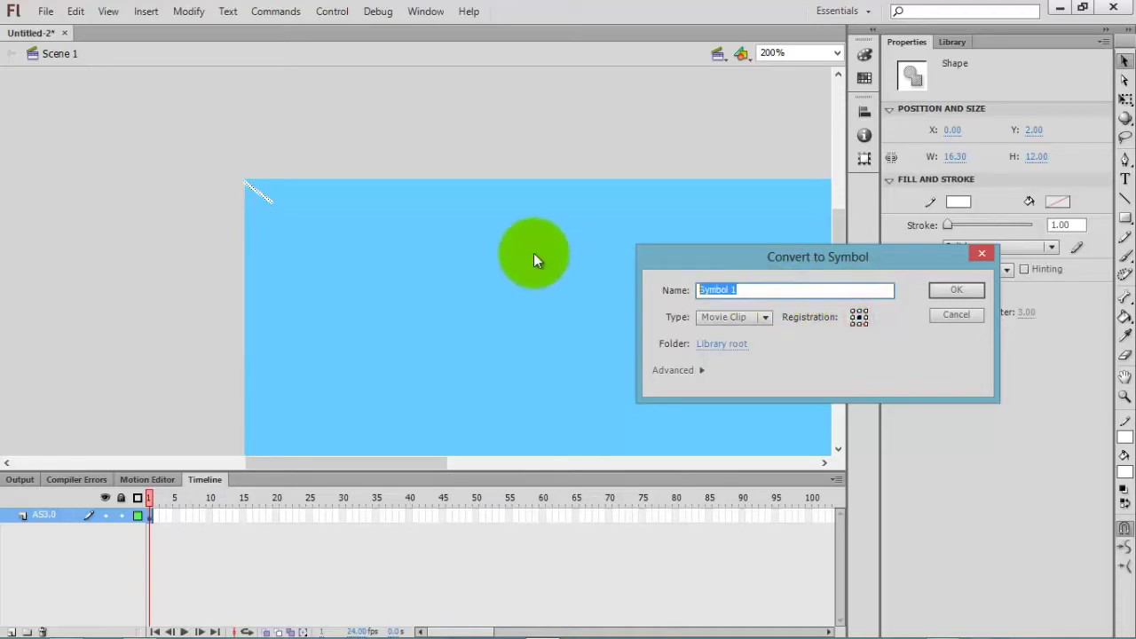
type("rain")
key("Return")
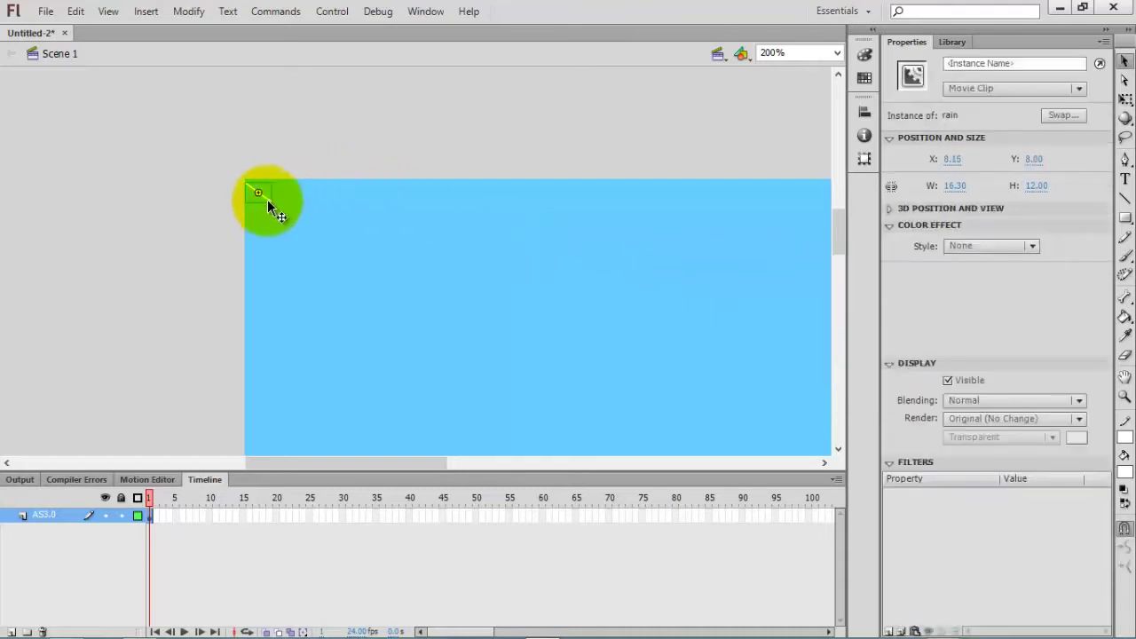
Edit the rain symbol and rename its layer to 'rain drop'
left_click(267, 195)
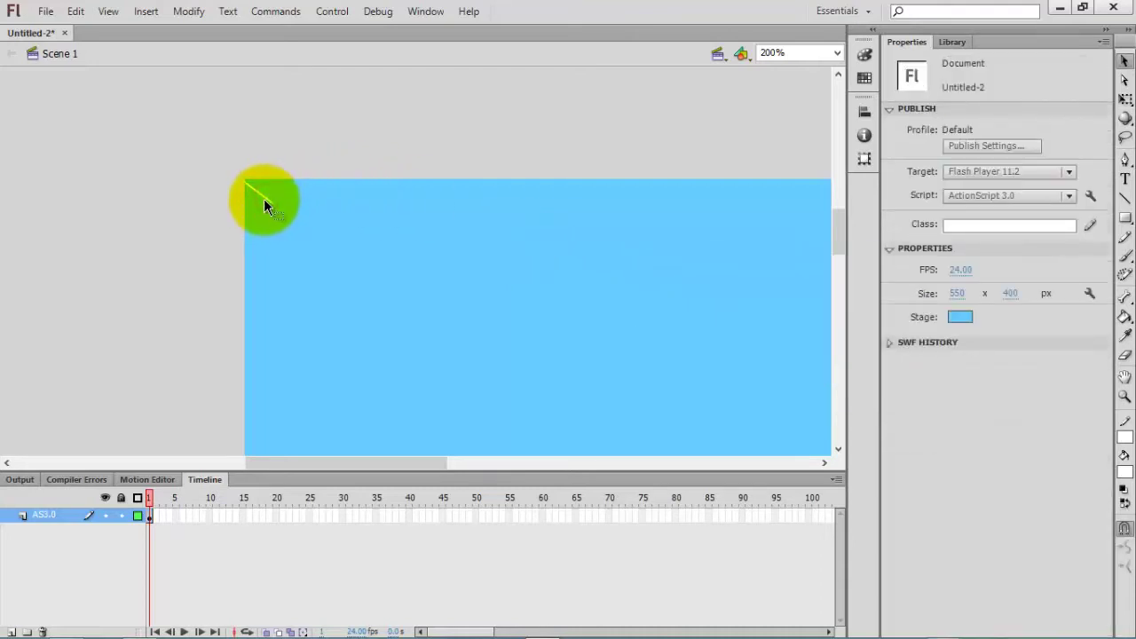
double_click(263, 195)
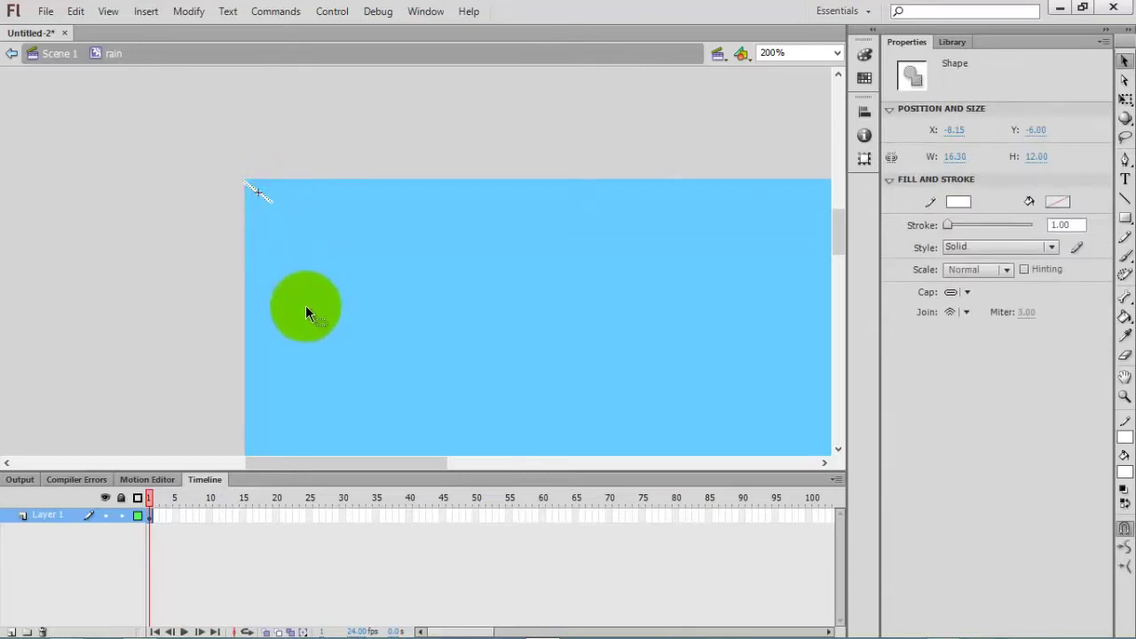
double_click(56, 515)
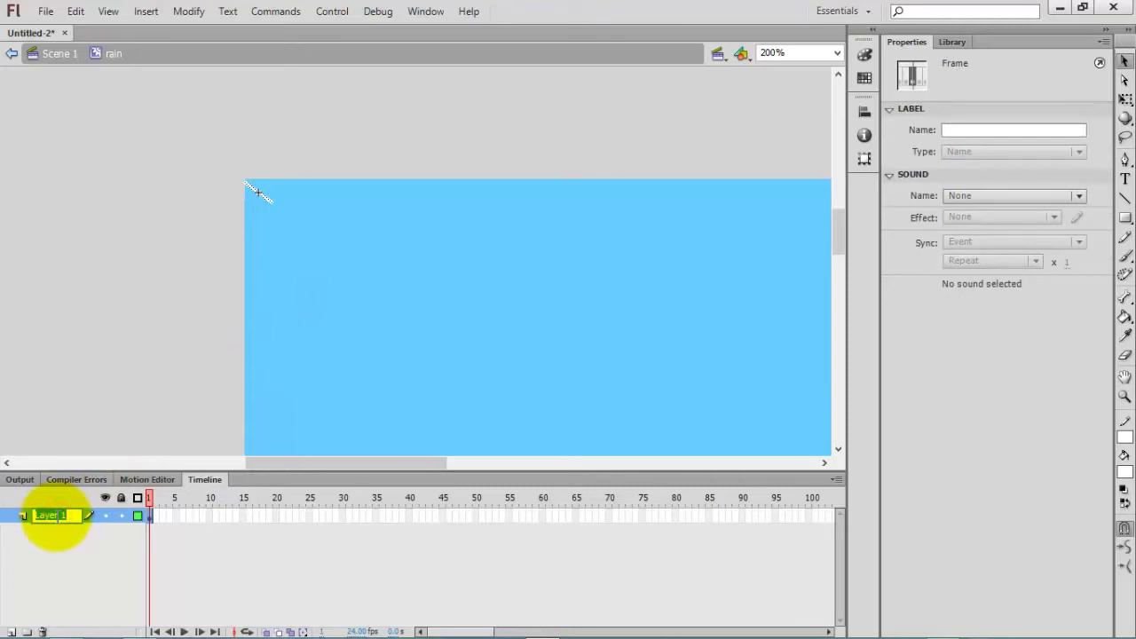
type("rain drop")
key("Return")
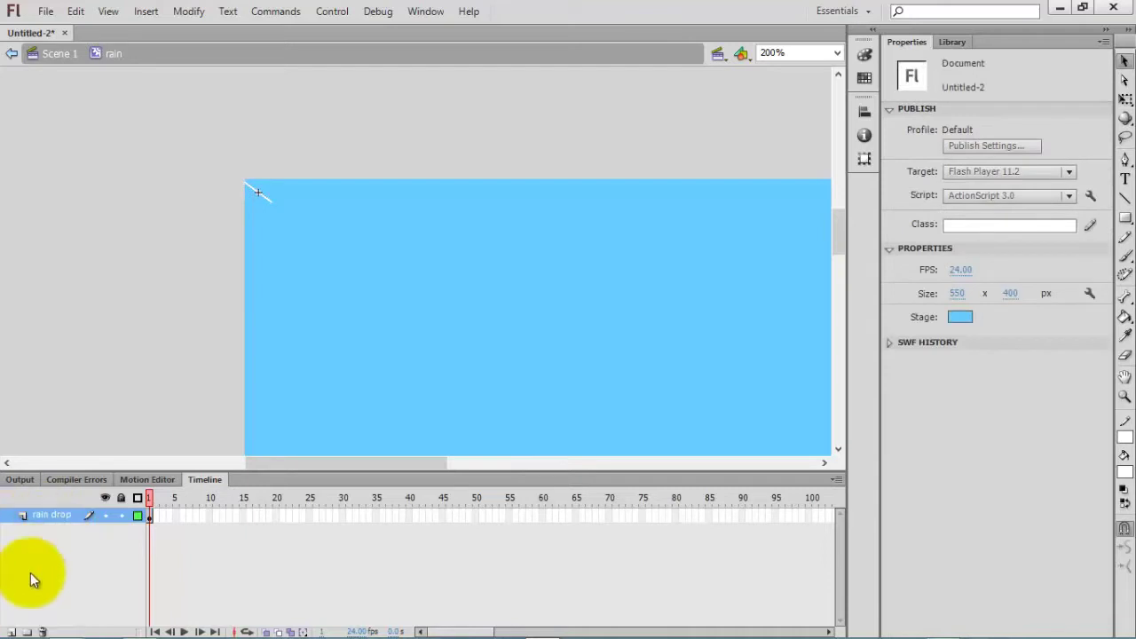
Add a new layer above rain drop named 'waves'
left_click(12, 631)
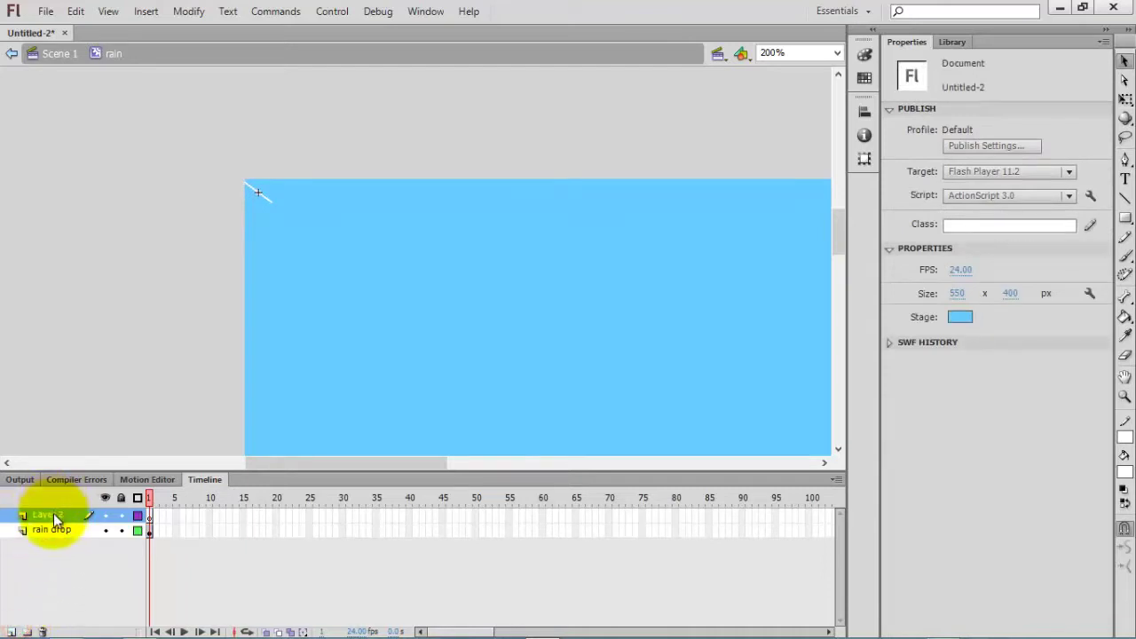
double_click(53, 513)
type("waves")
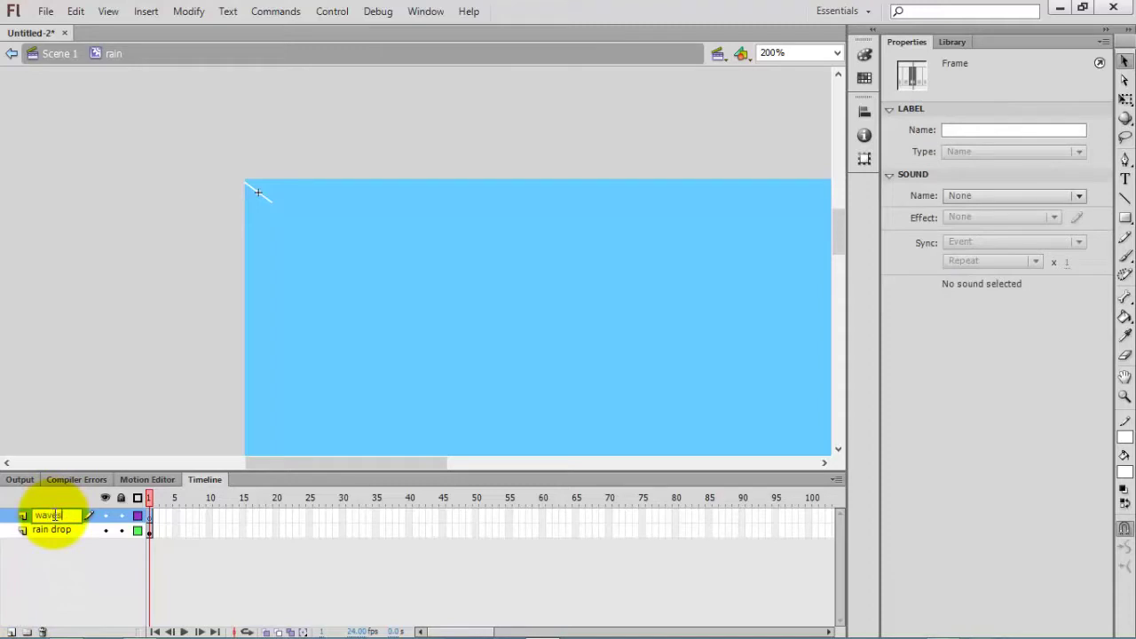
key("Return")
Key frame 15 on rain drop and move the line down to X 263.85, Y 209.00
left_click(243, 537)
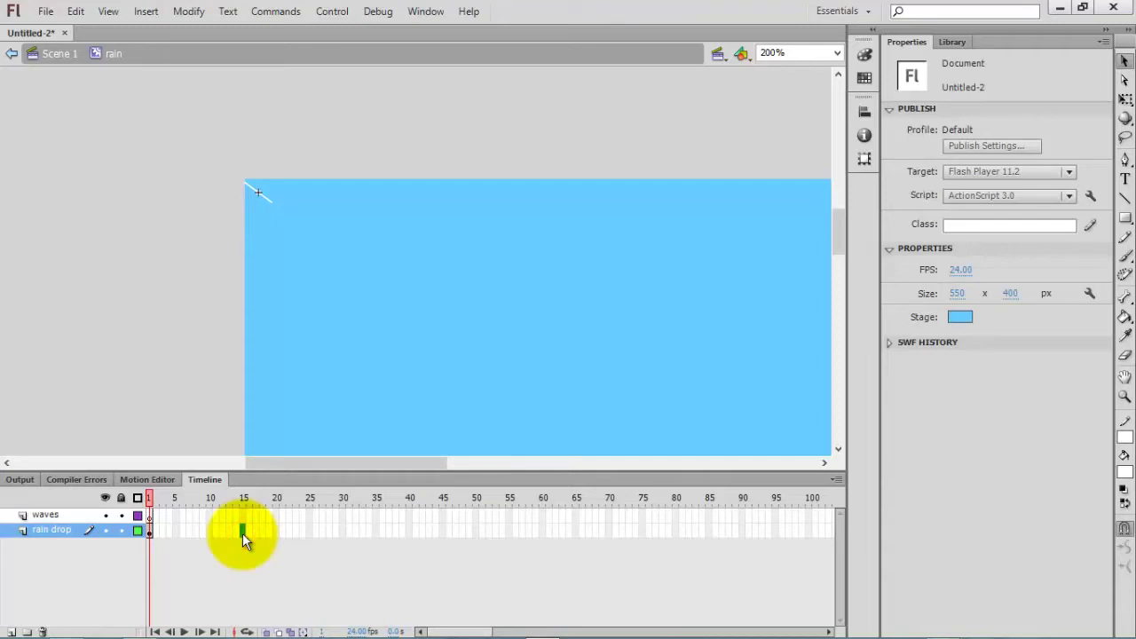
key("F5")
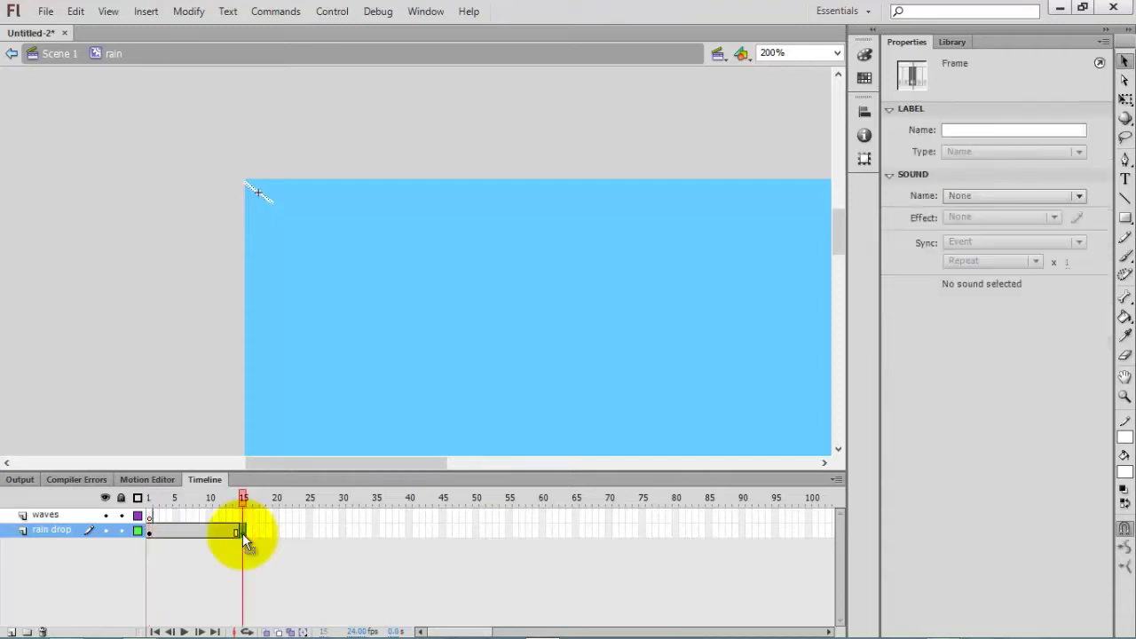
left_click_drag(218, 128, 351, 295)
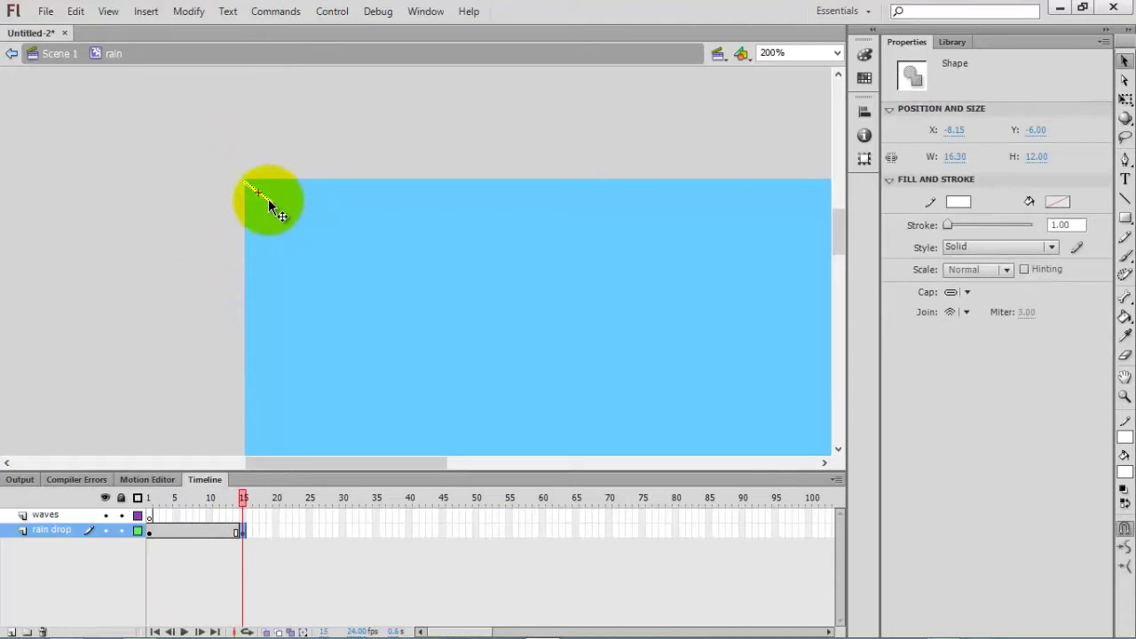
left_click_drag(268, 199, 546, 416)
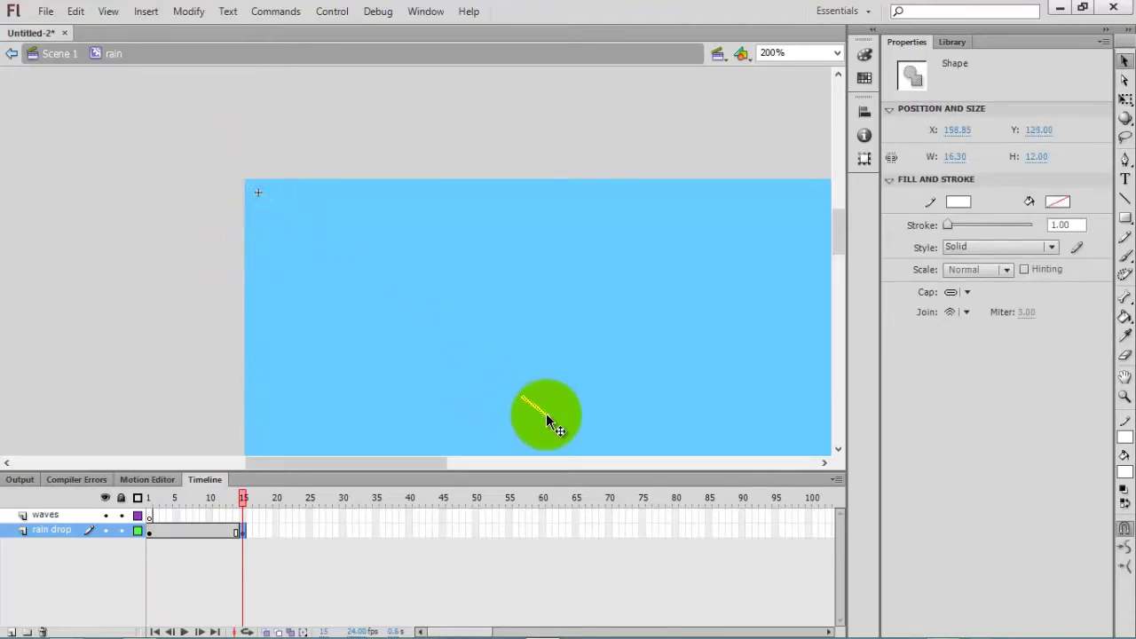
key("ctrl+minus")
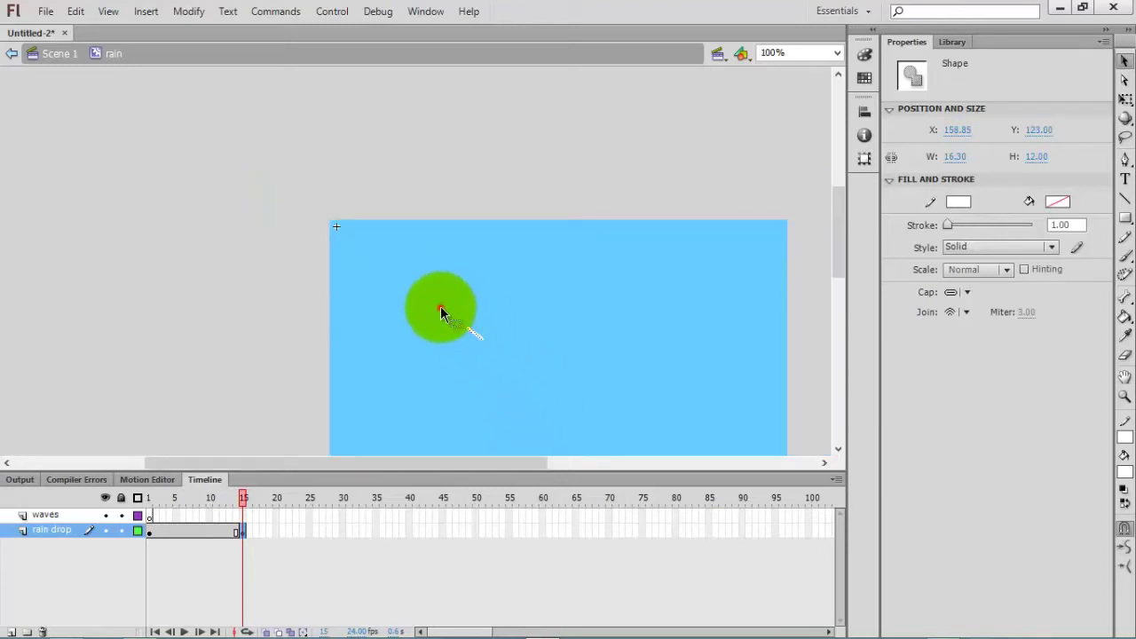
left_click_drag(474, 334, 562, 407)
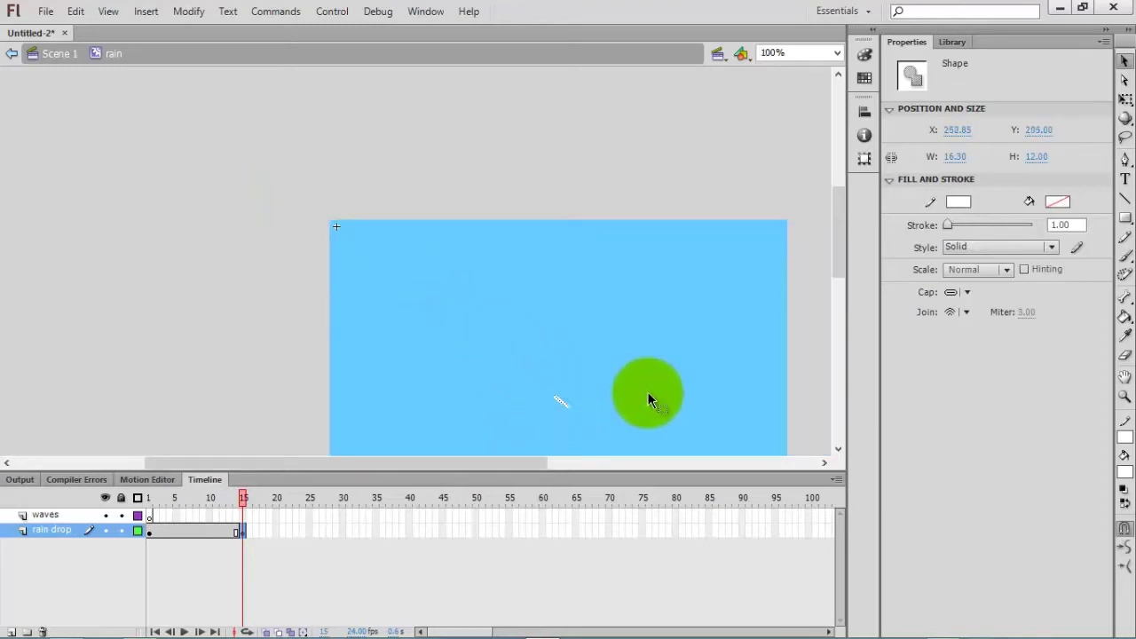
Add a keyframe at frame 15 on the waves layer
left_click(647, 392)
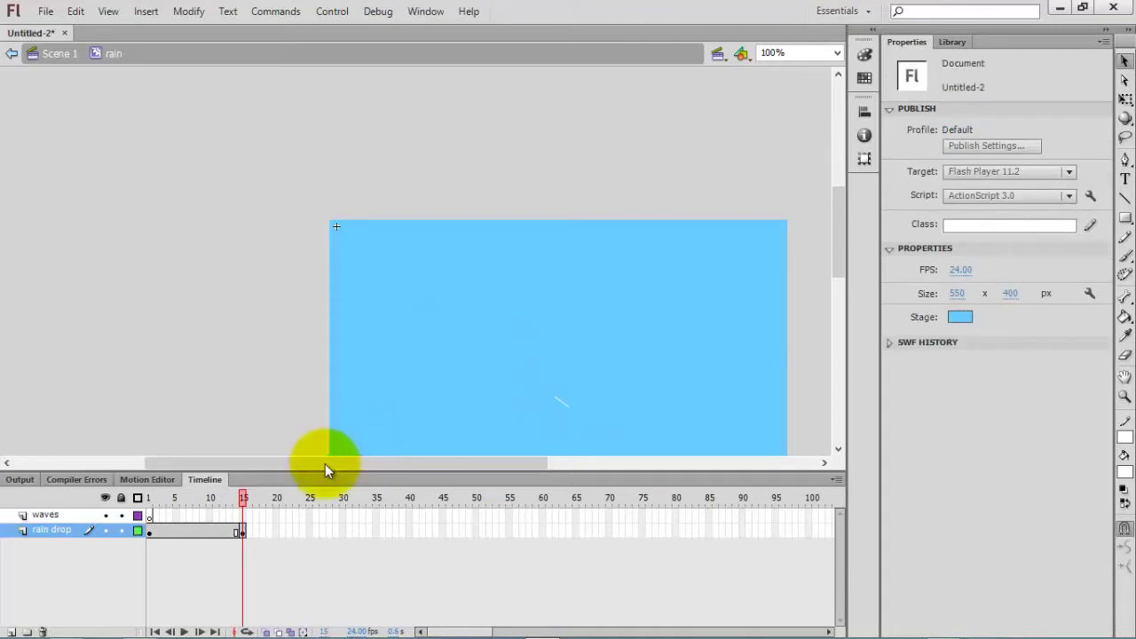
left_click(242, 515)
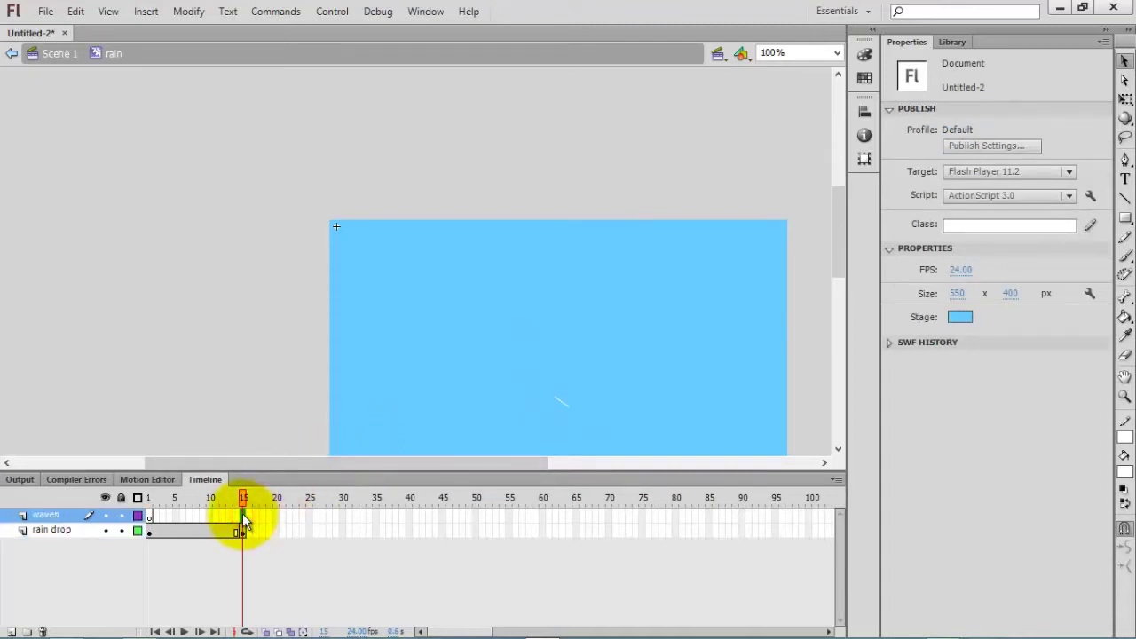
key("F7")
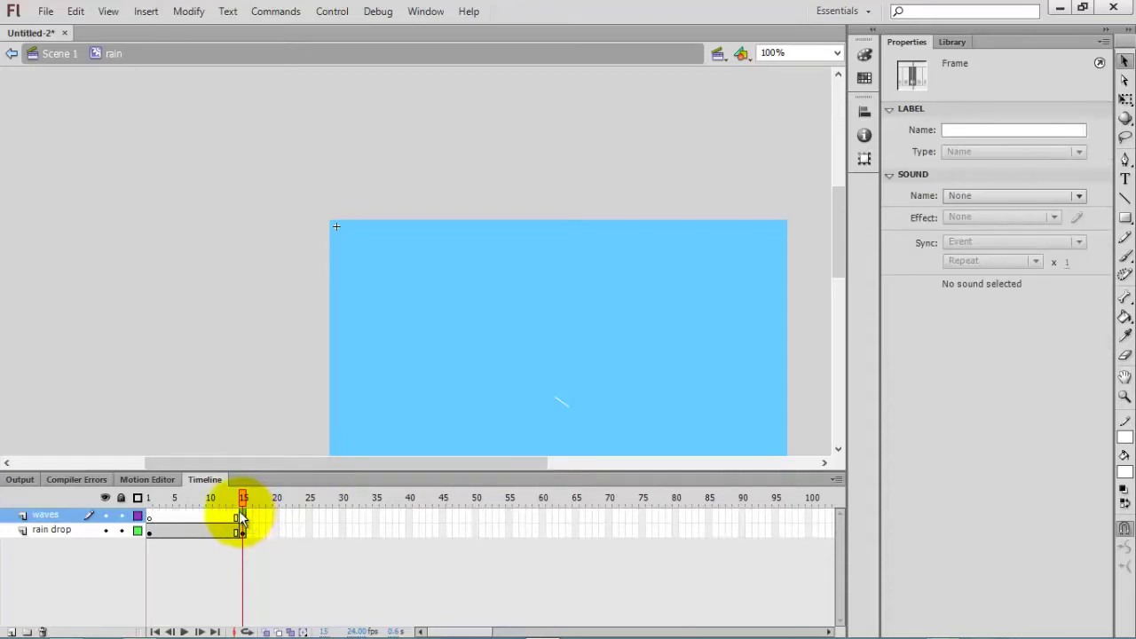
Choose the Oval tool with a light-blue outline, zoom to 200%, and undo a trial oval
left_click(1125, 217)
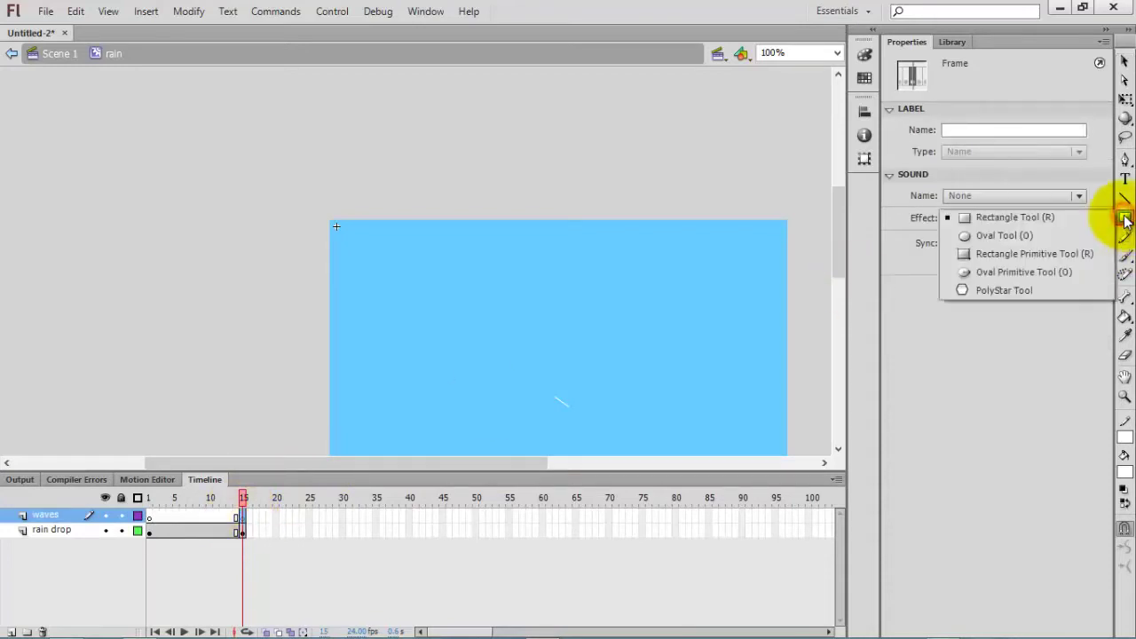
left_click(993, 235)
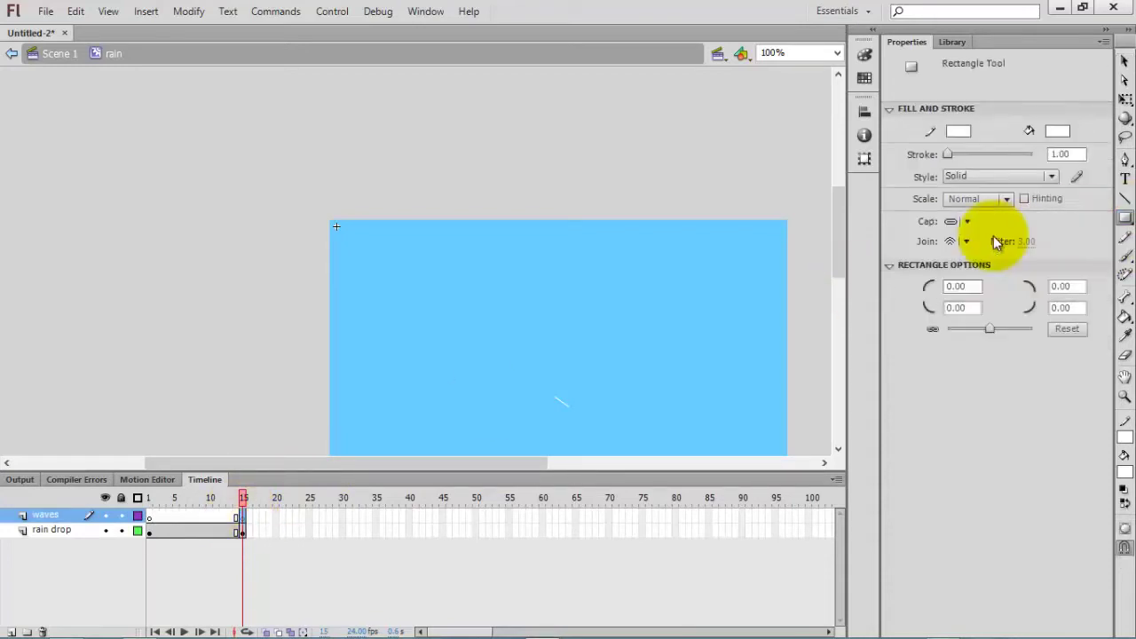
left_click_drag(841, 248, 844, 282)
left_click(959, 131)
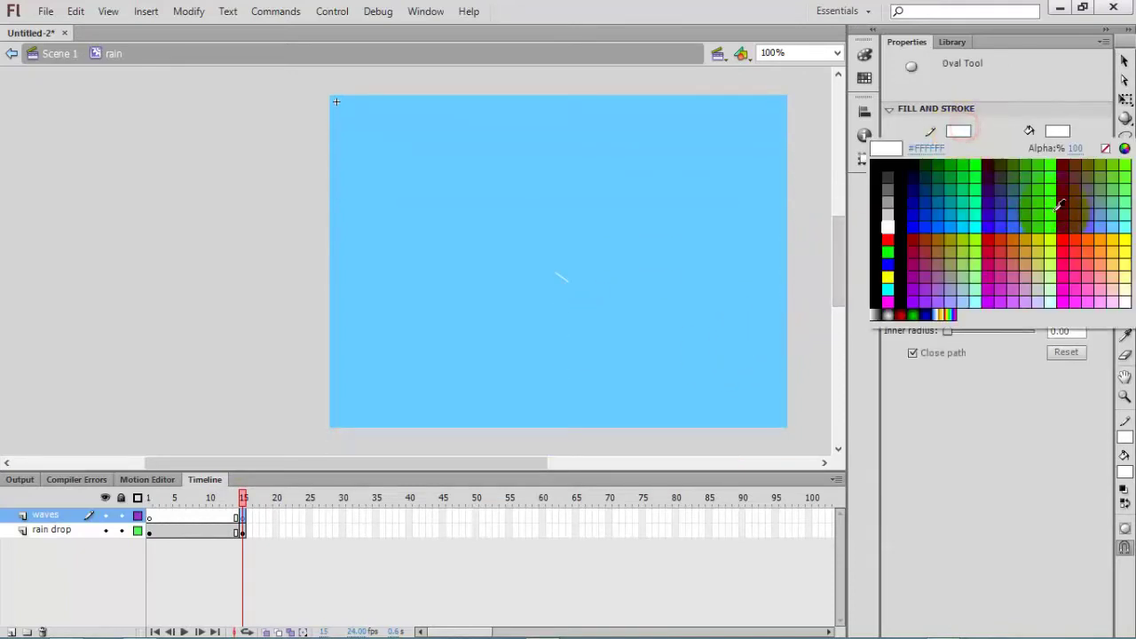
left_click(1119, 238)
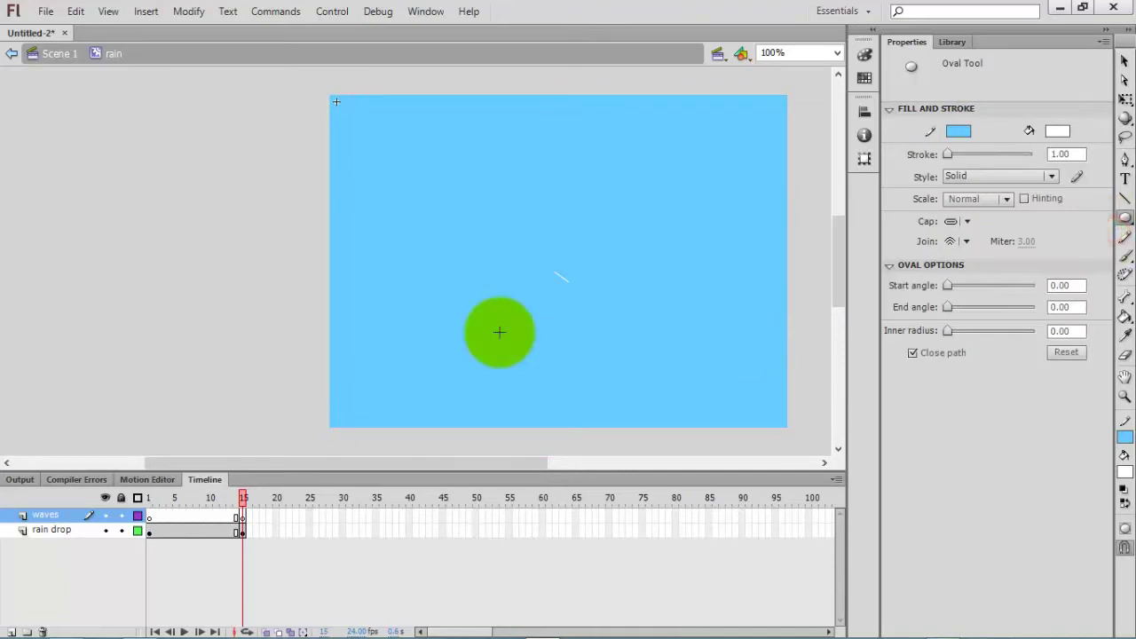
key("ctrl+=")
left_click_drag(832, 227, 836, 258)
left_click_drag(336, 464, 415, 463)
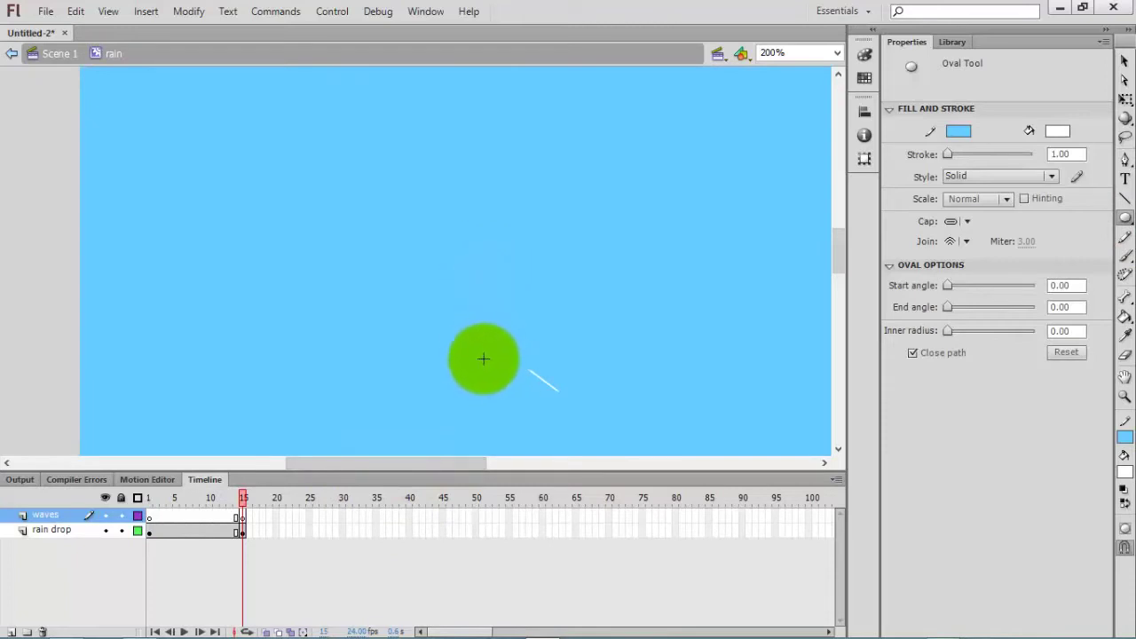
left_click_drag(473, 357, 583, 387)
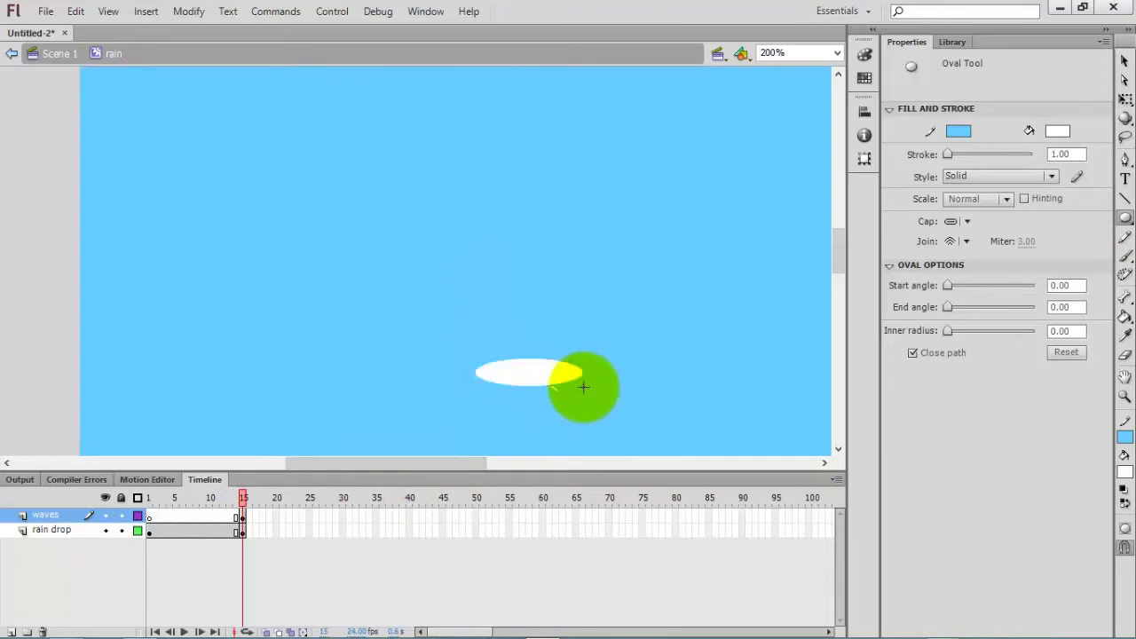
key("ctrl+z")
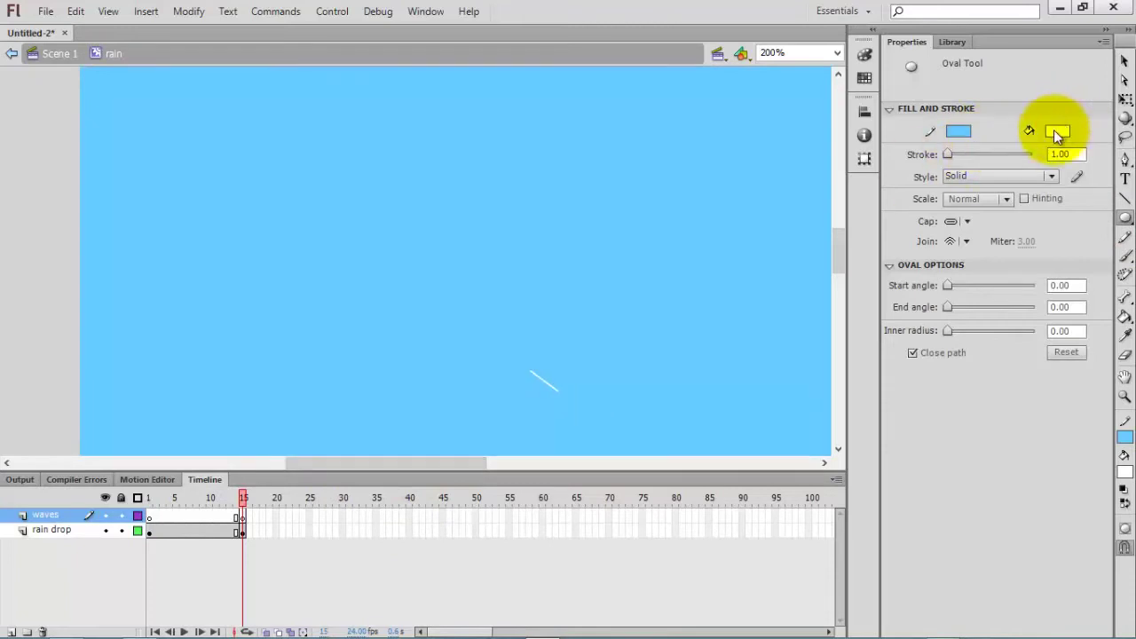
Set oval fill to No Color, stroke size 2.00, and outline colour cyan #66FFFF
left_click(1054, 131)
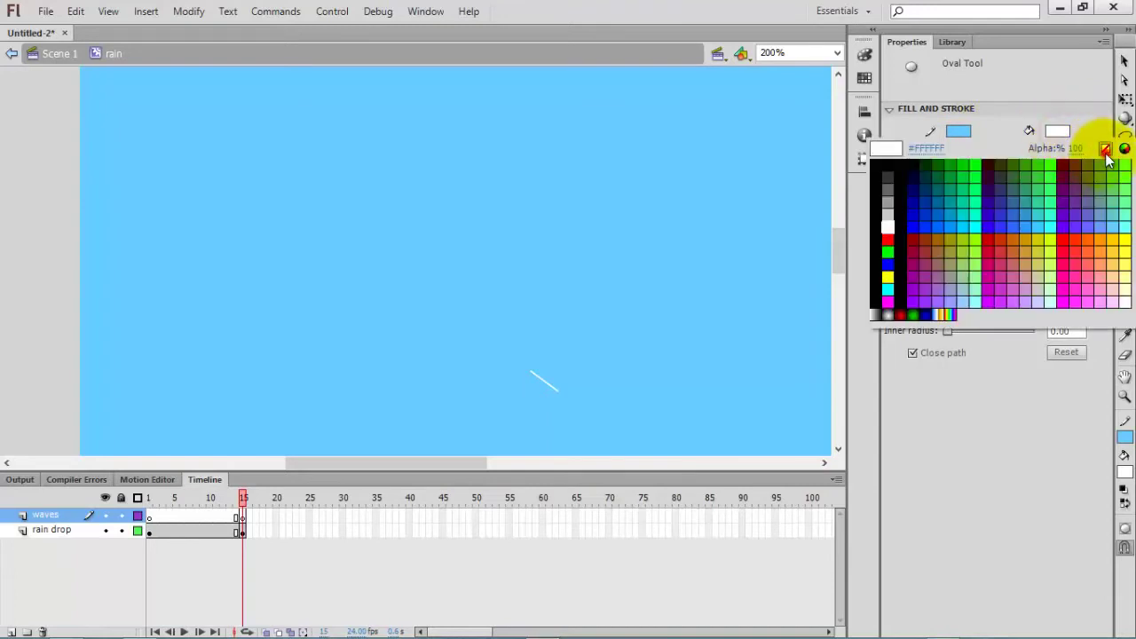
left_click(1105, 149)
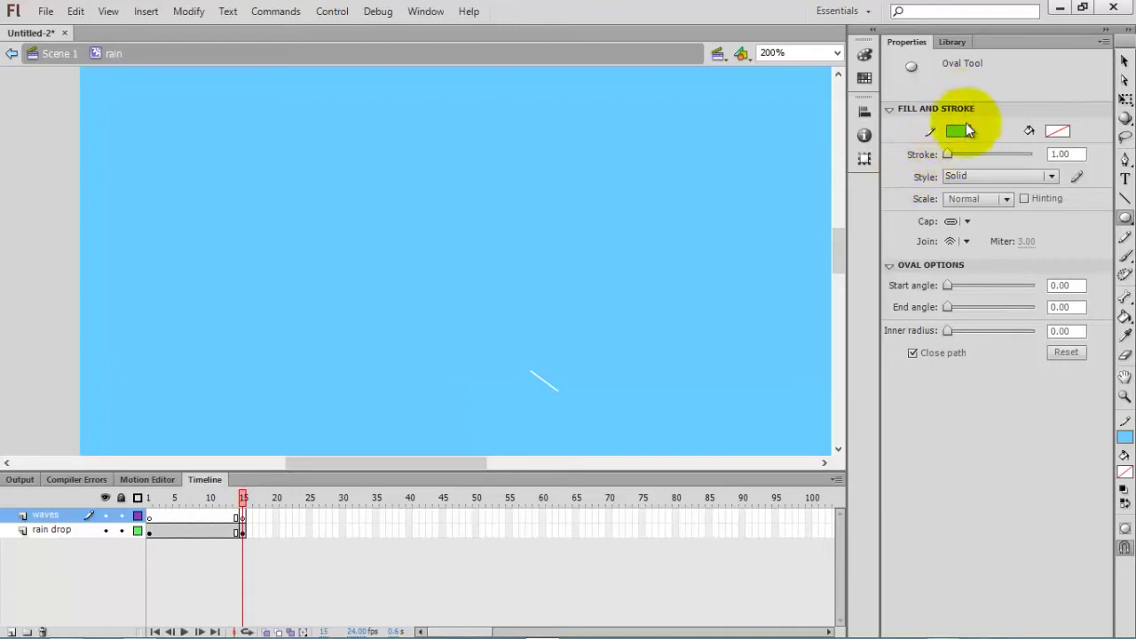
left_click(1055, 154)
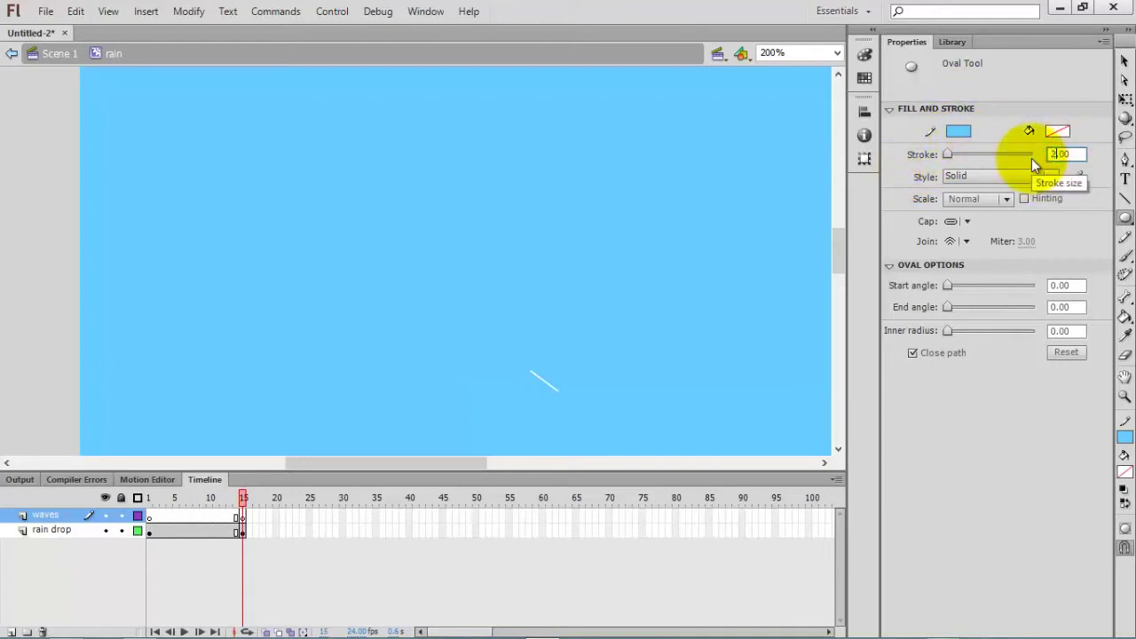
key("Return")
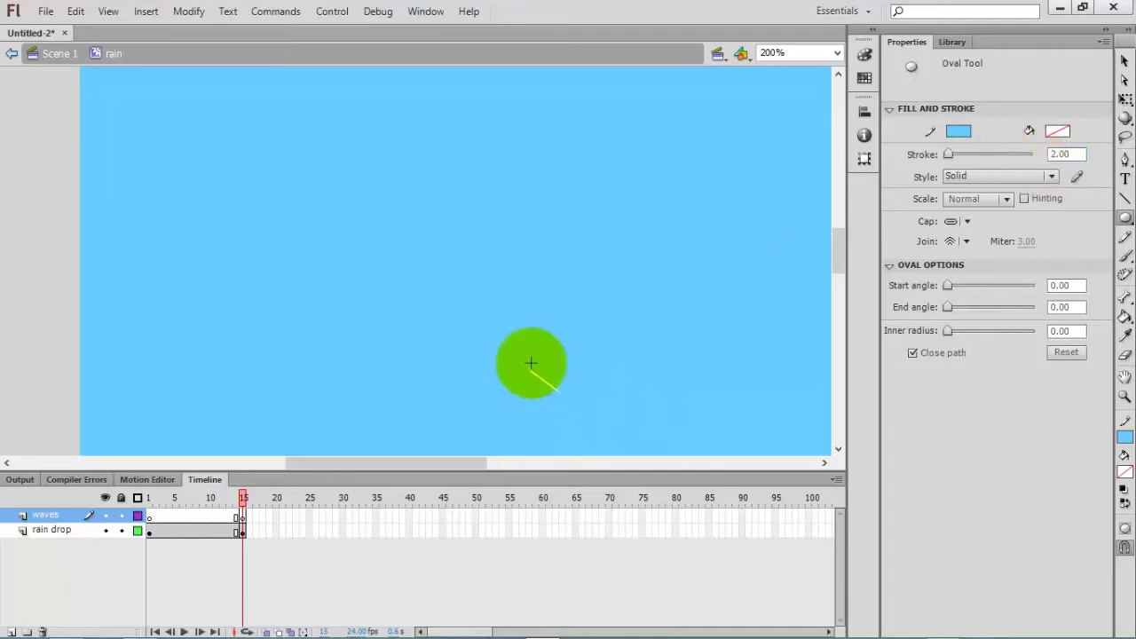
left_click_drag(473, 354, 595, 394)
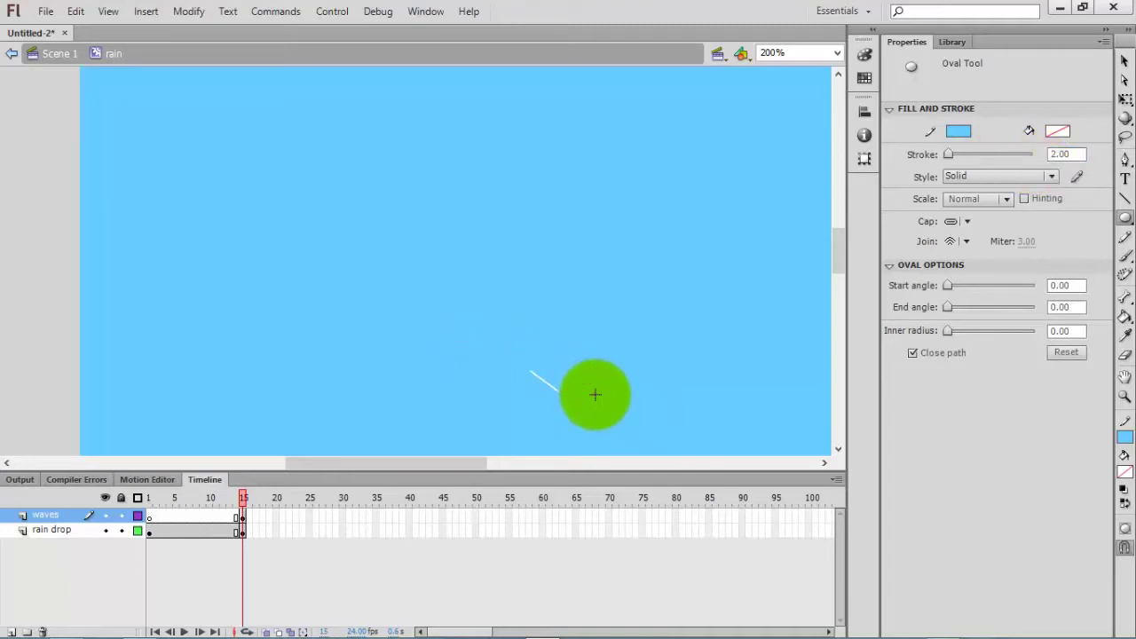
left_click(971, 132)
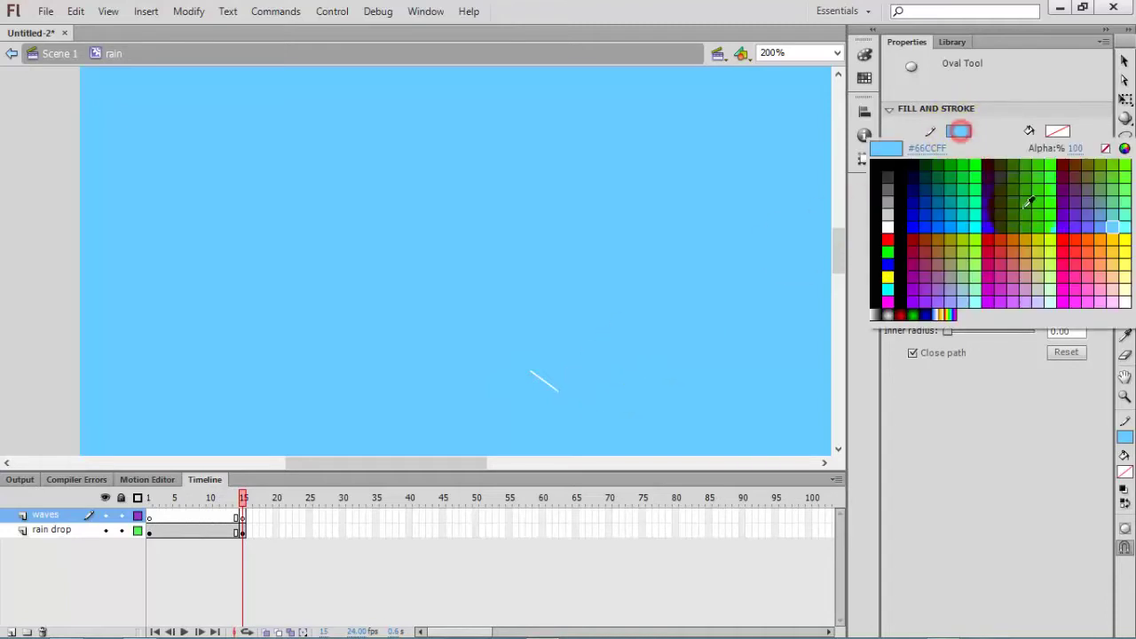
left_click(1126, 224)
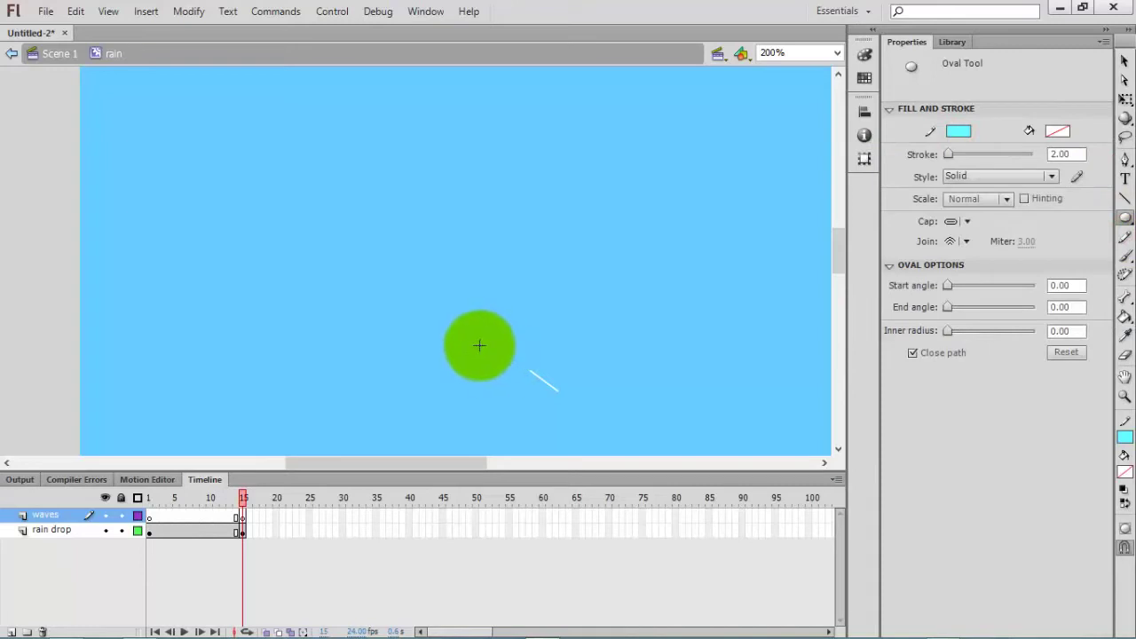
Draw a cyan oval ring around the drop and flatten it to 71 × 20.10, nudged left
left_click_drag(479, 346, 598, 395)
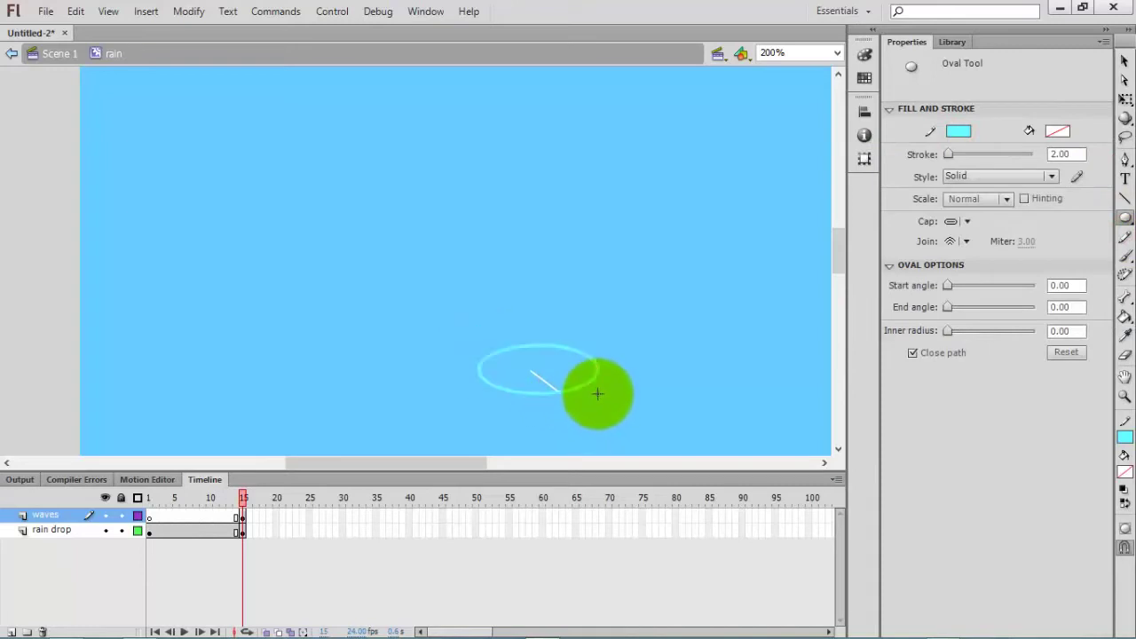
left_click(1125, 62)
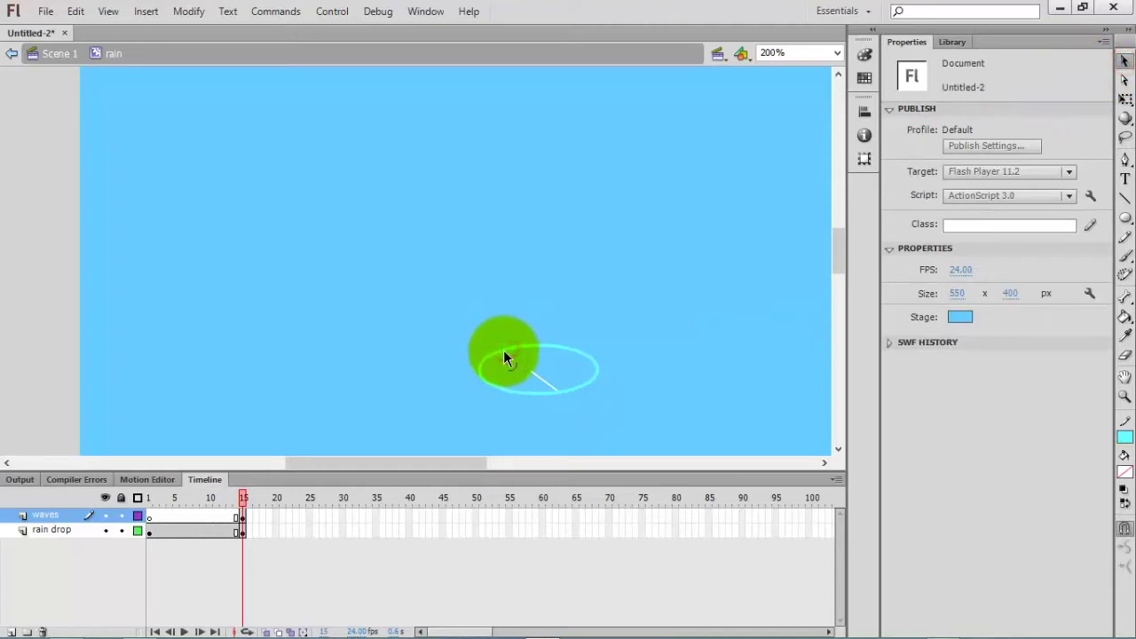
left_click(503, 350)
key("q")
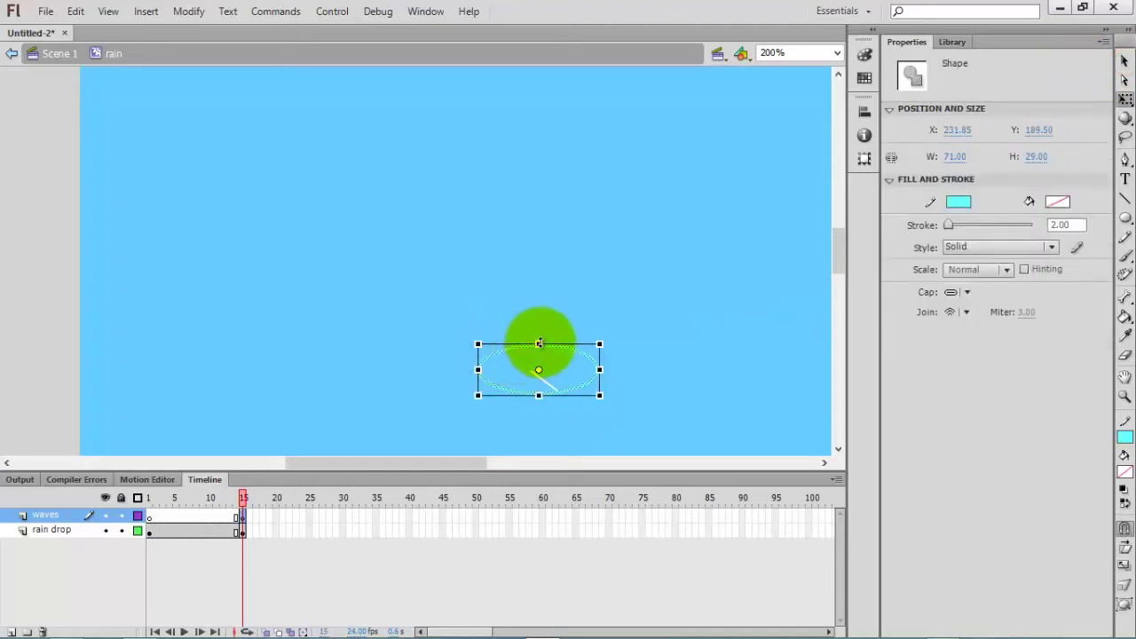
left_click_drag(539, 344, 539, 360)
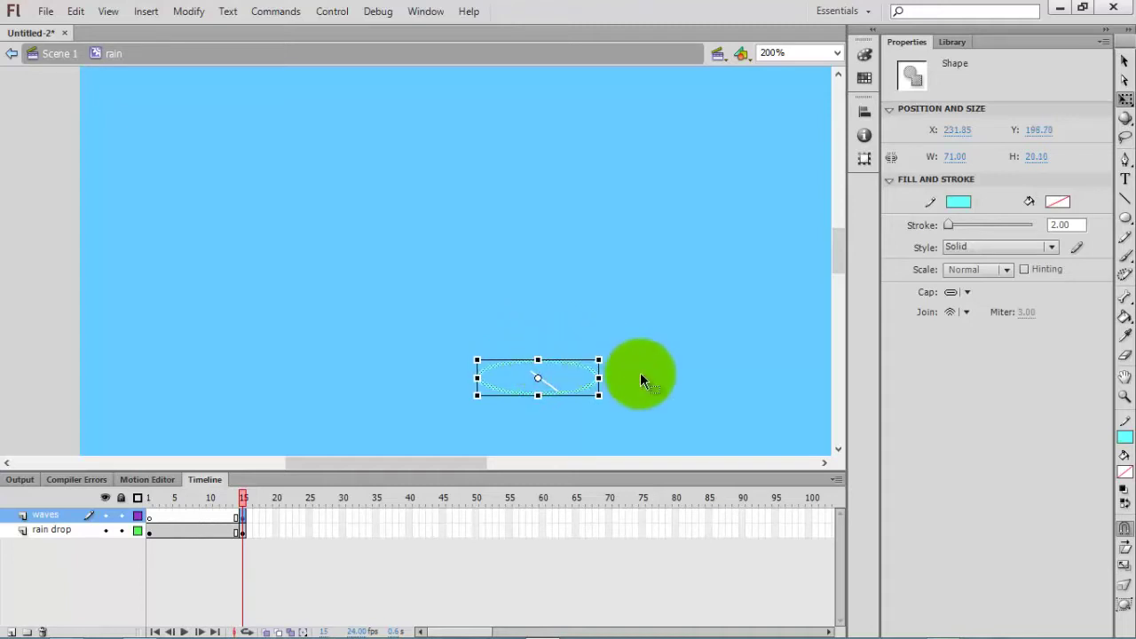
key("Left")
key("Left")
key("Left")
key("Left")
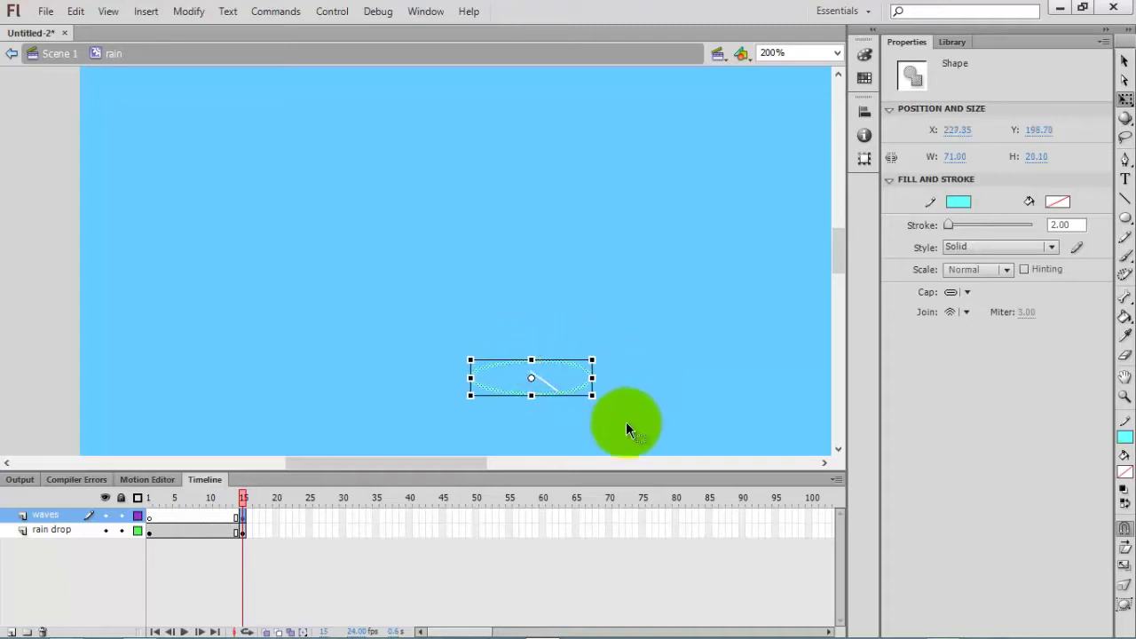
left_click(626, 426)
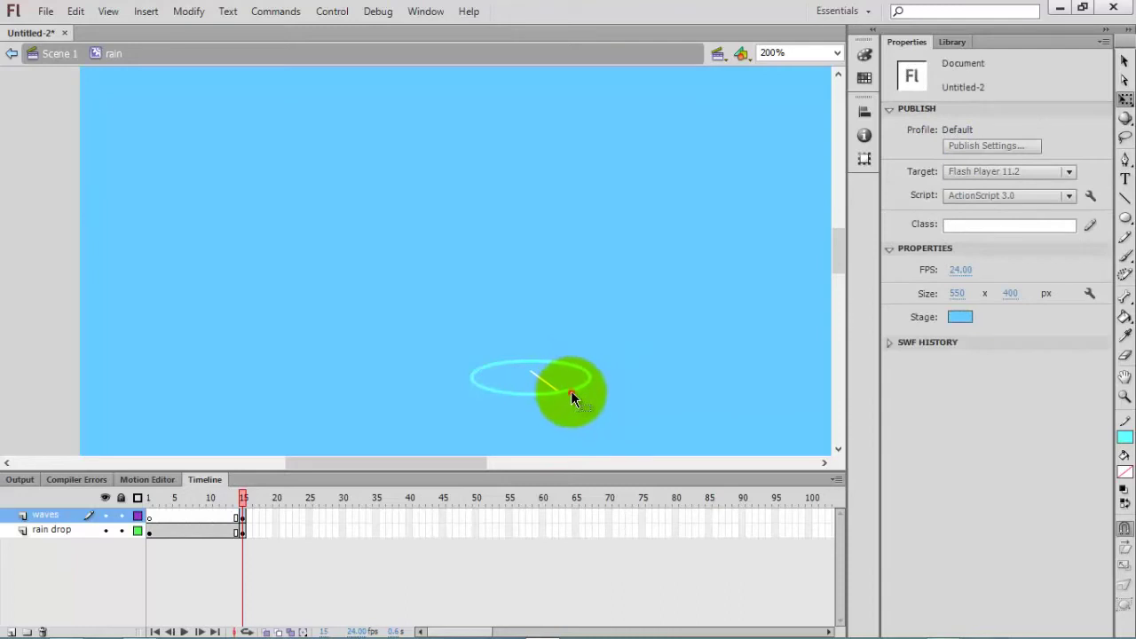
left_click(571, 388)
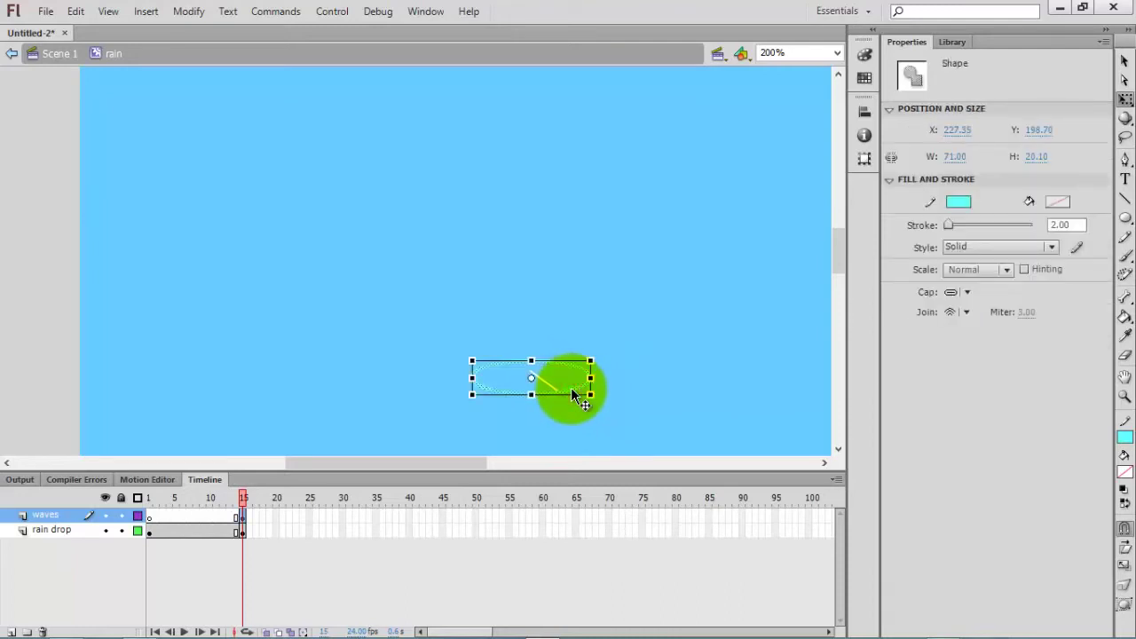
Convert the oval to movie clip Symbol 1 and add a keyframe at frame 30 on waves
right_click(575, 394)
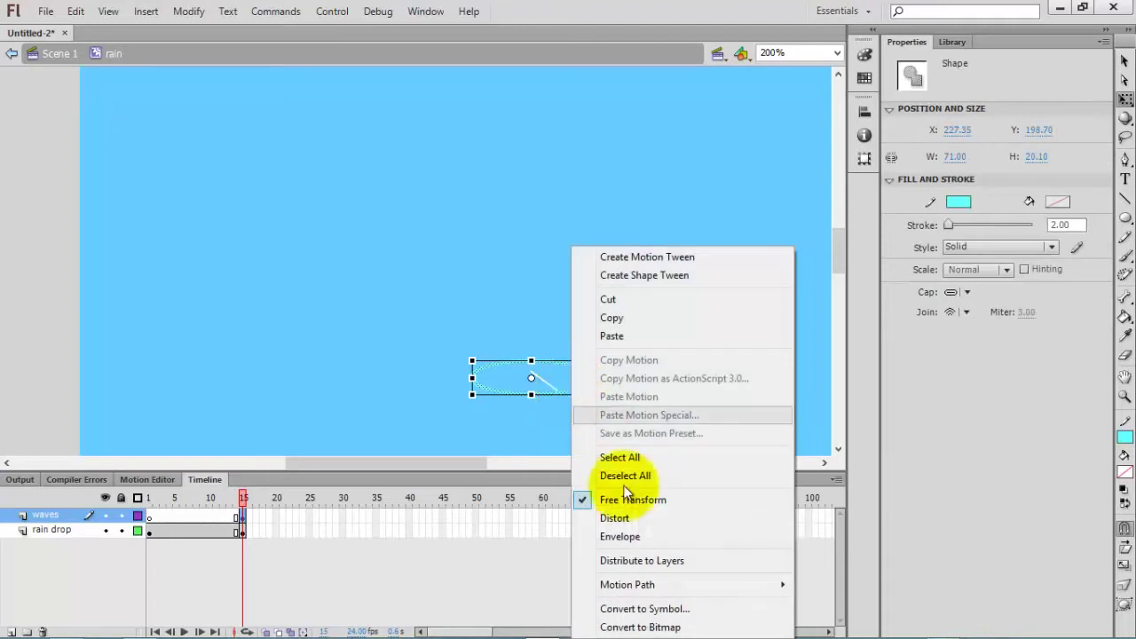
left_click(649, 605)
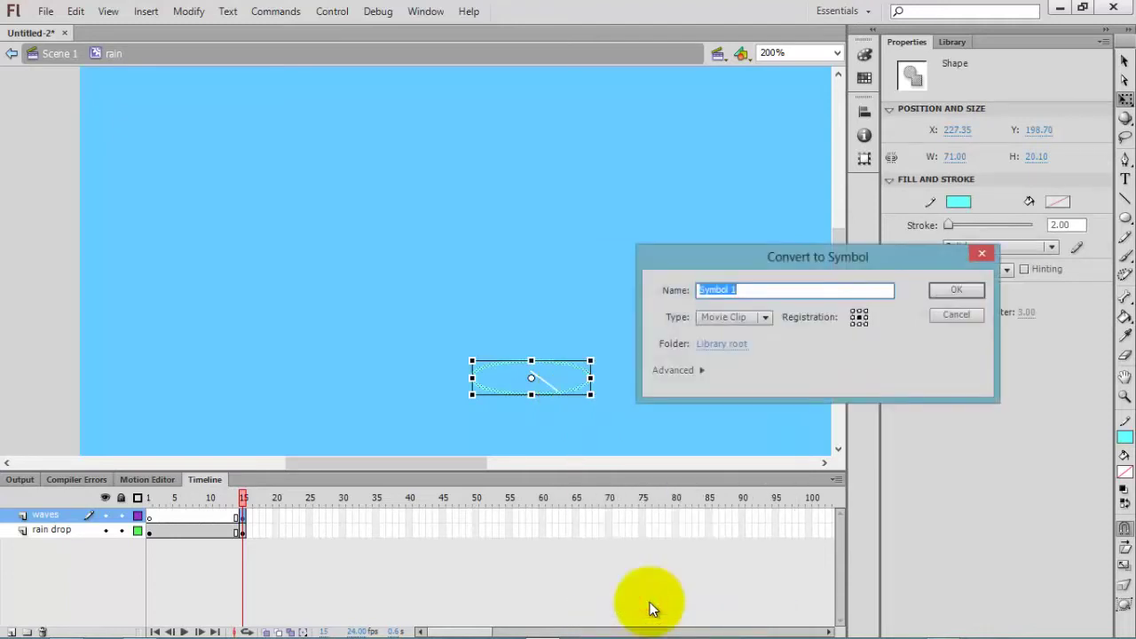
key("Return")
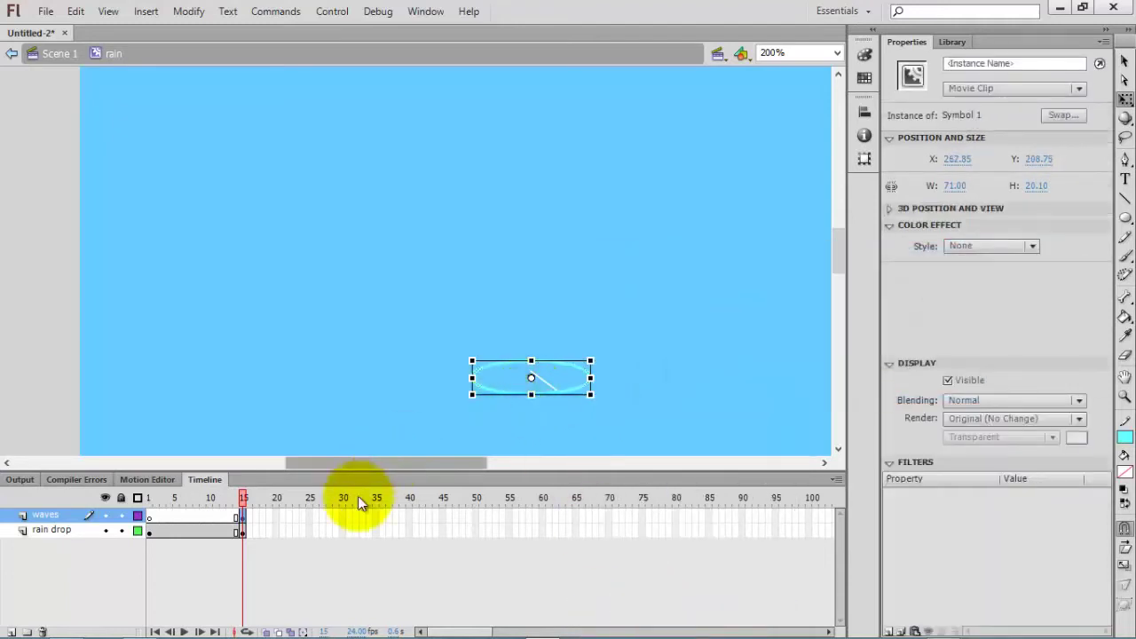
left_click(343, 516)
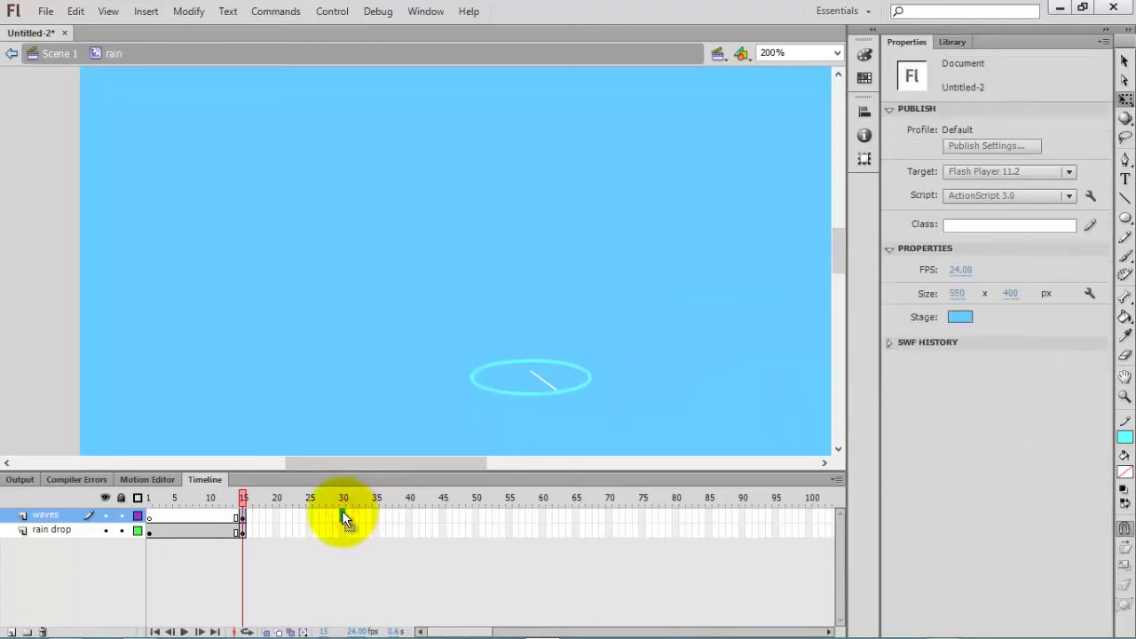
key("F6")
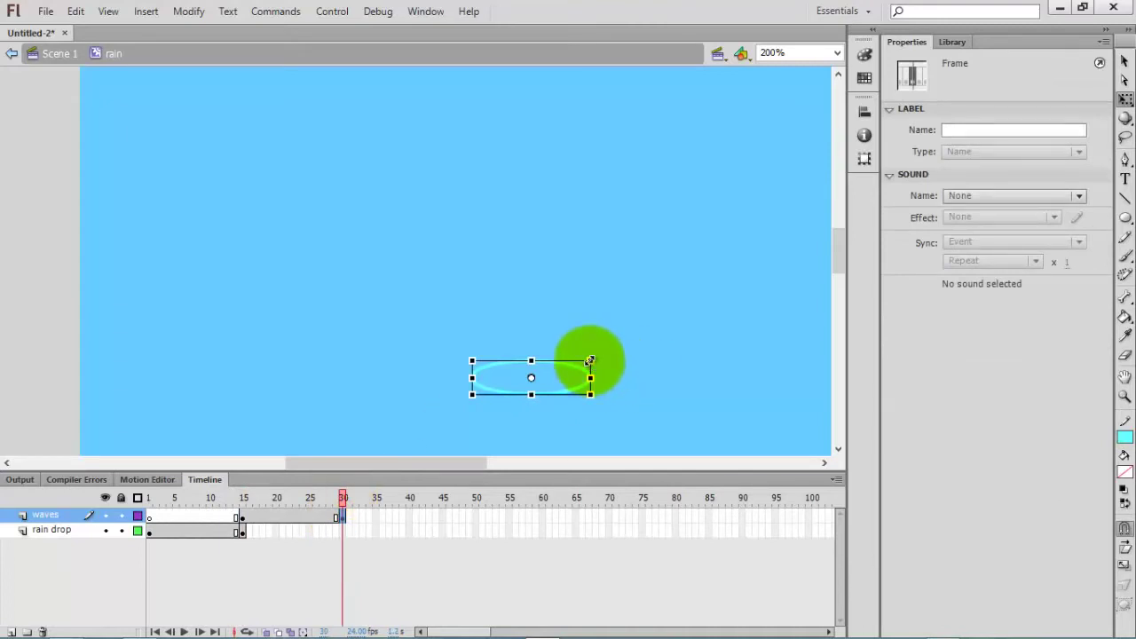
At frame 30, enlarge the ripple to 164 × 46.40 and set its Alpha to 0%
left_click_drag(590, 361, 667, 334)
left_click(986, 248)
left_click(990, 339)
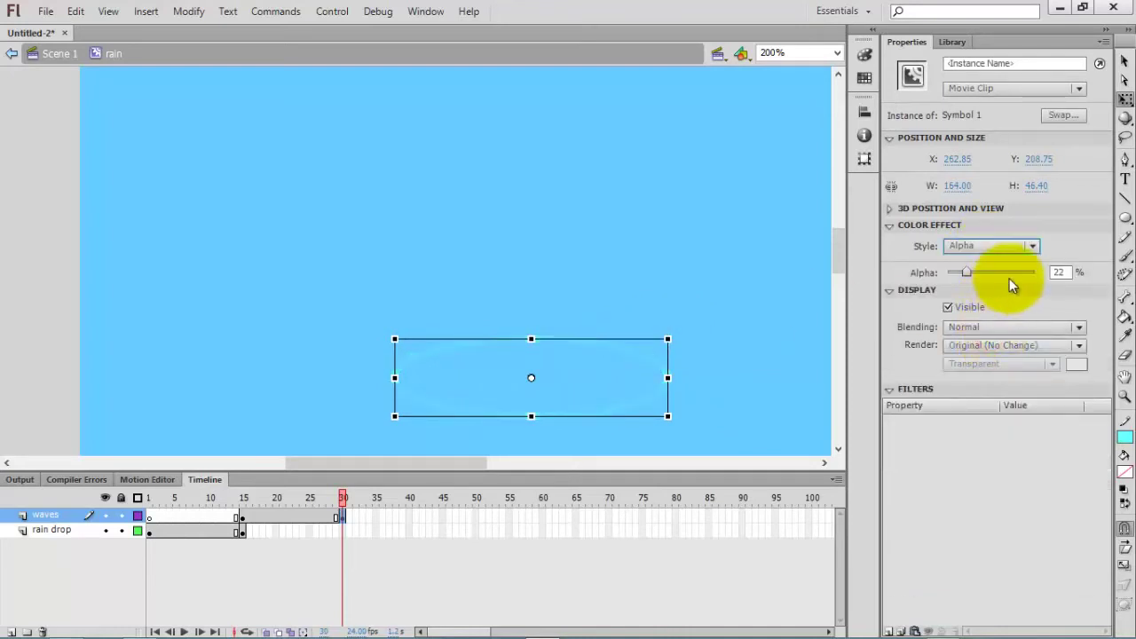
left_click_drag(968, 271, 948, 272)
left_click(728, 289)
left_click(302, 517)
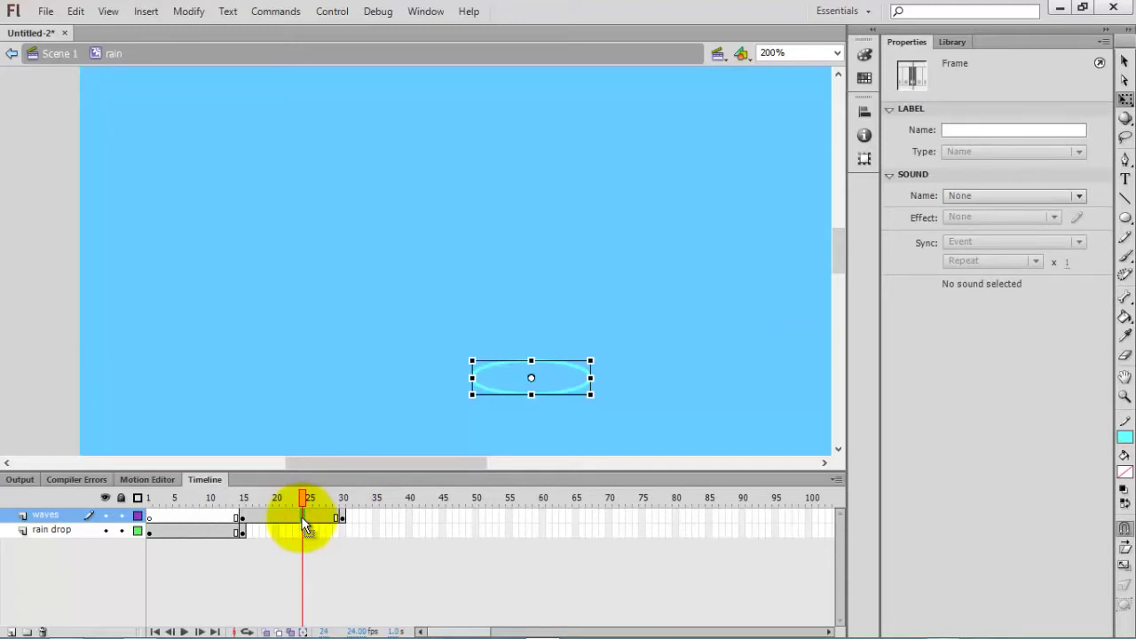
Add classic tweens on waves (frames 15–30) and rain drop (frames 1–15), then rewind to frame 1
right_click(303, 524)
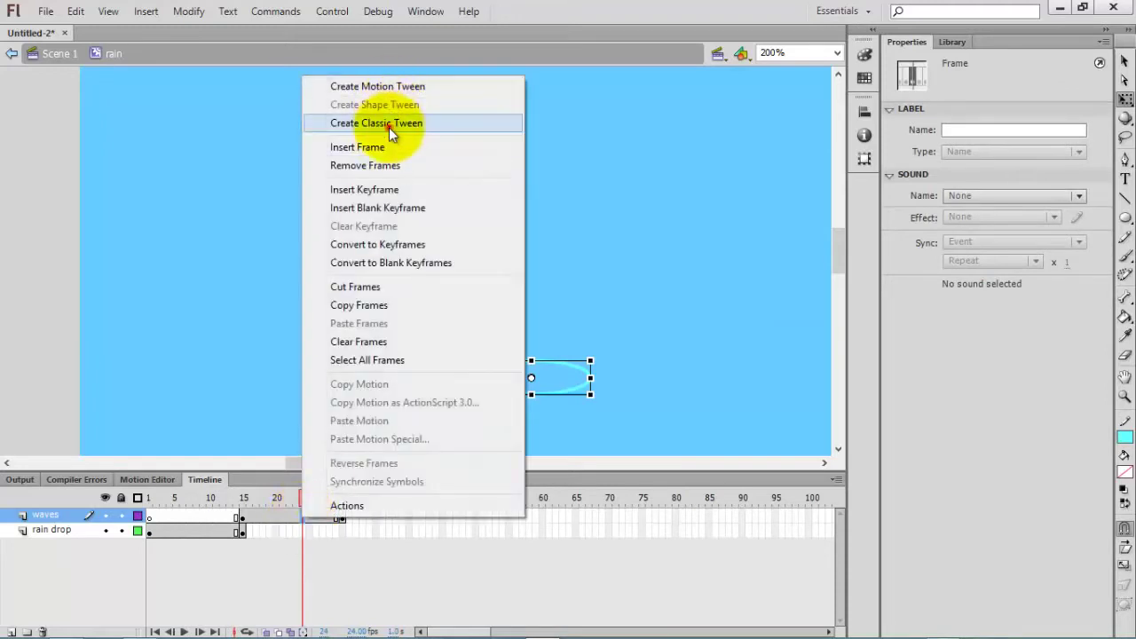
left_click(389, 127)
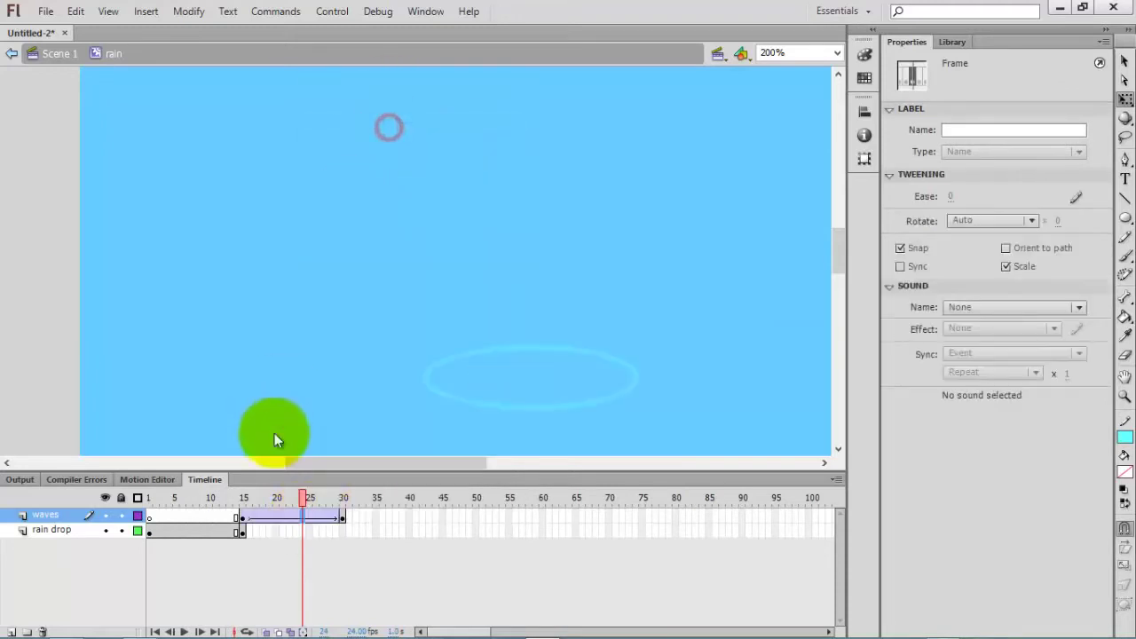
right_click(204, 534)
left_click(277, 139)
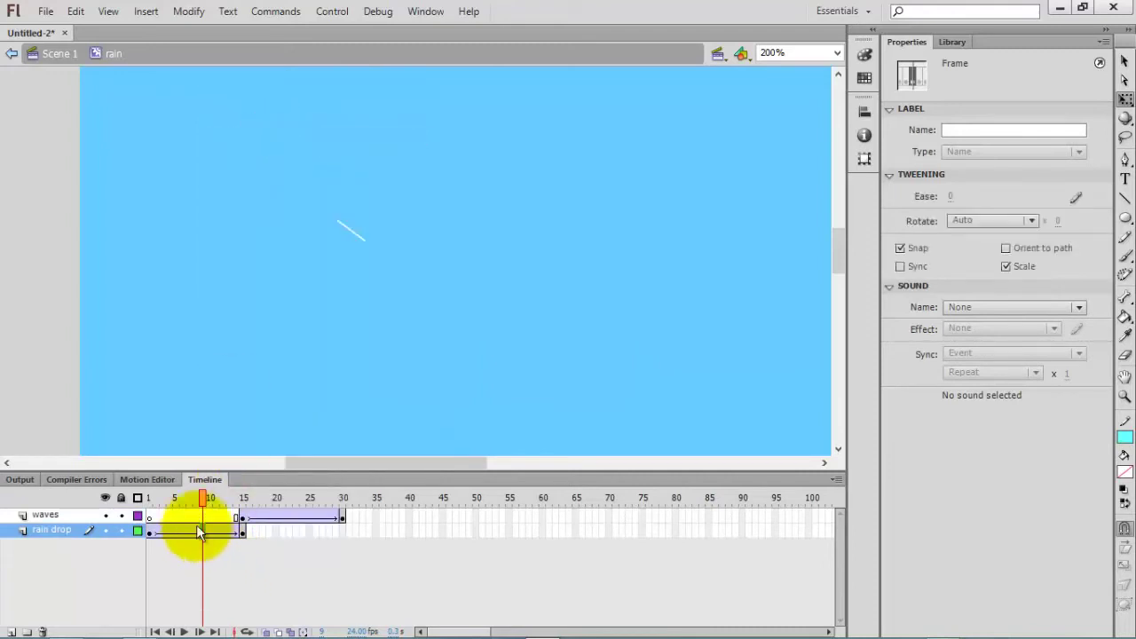
left_click_drag(201, 494, 137, 501)
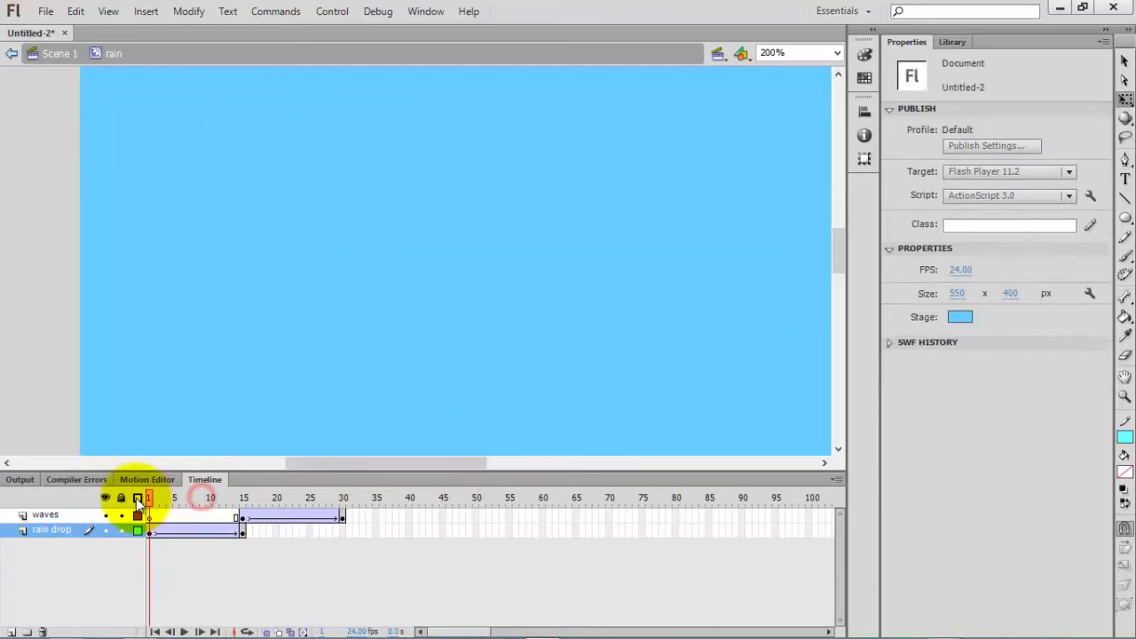
Return to Scene 1 and test-play the movie with Ctrl+Enter, then close the player
left_click(58, 54)
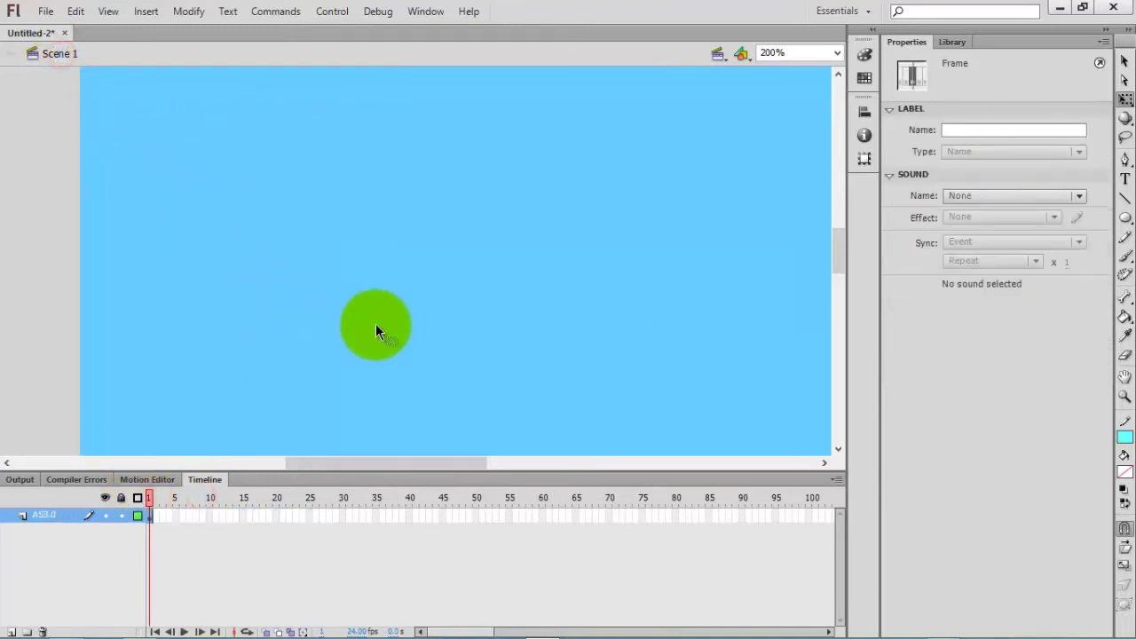
key("ctrl+Return")
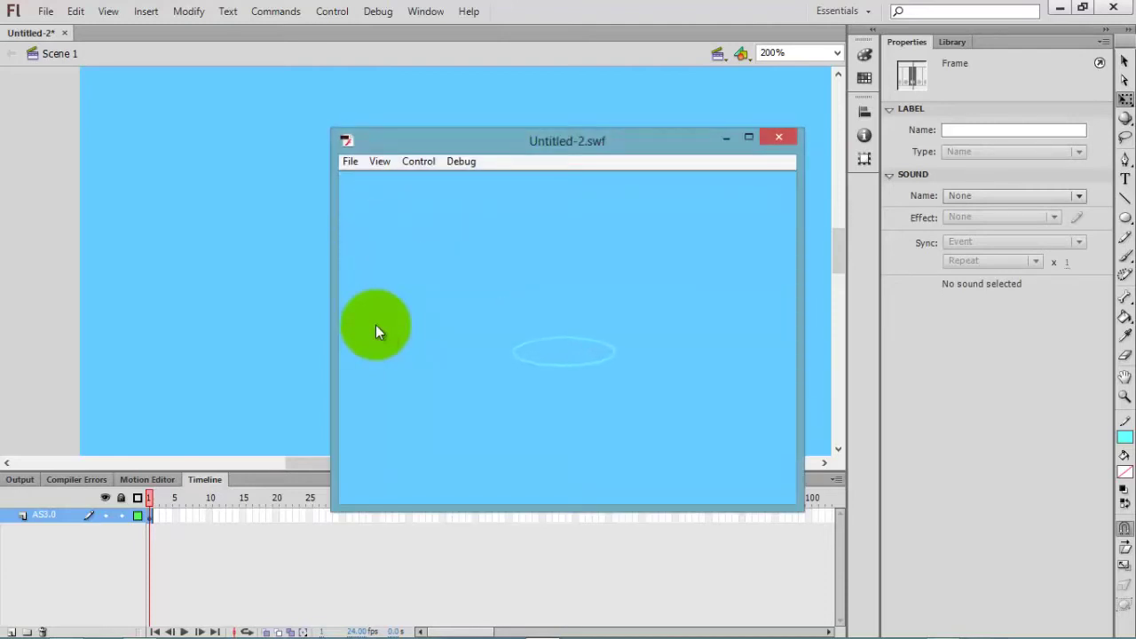
left_click(781, 138)
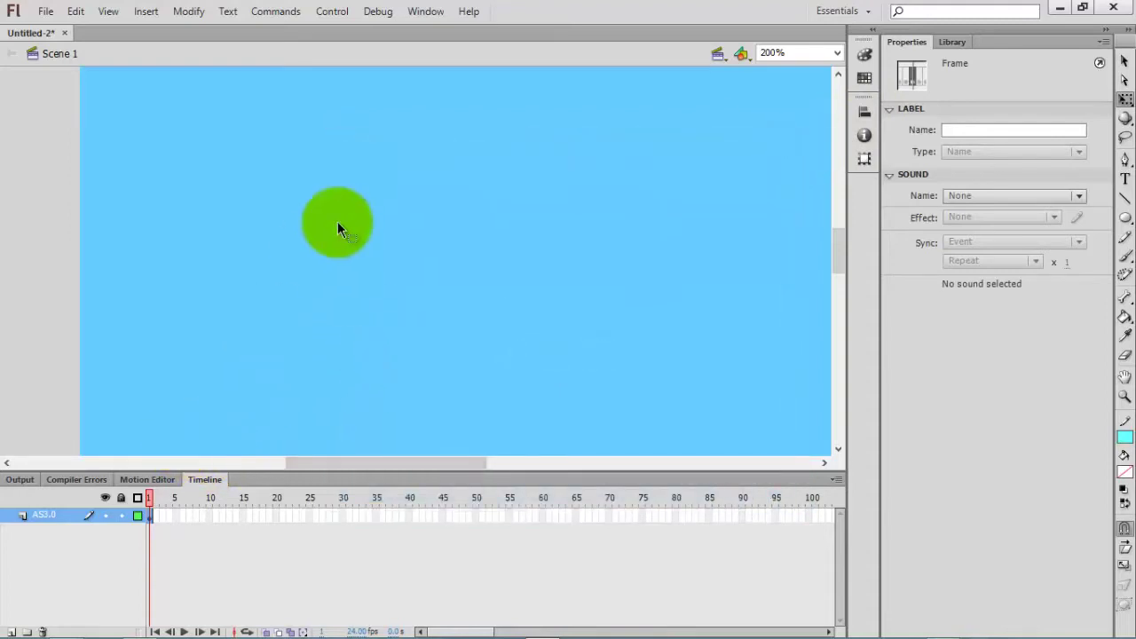
Select the rain instance and show the Library listing rain, Symbol 1, Tween 1 and Tween 2
key("ctrl+1")
left_click(260, 183)
key("ctrl+shift+a")
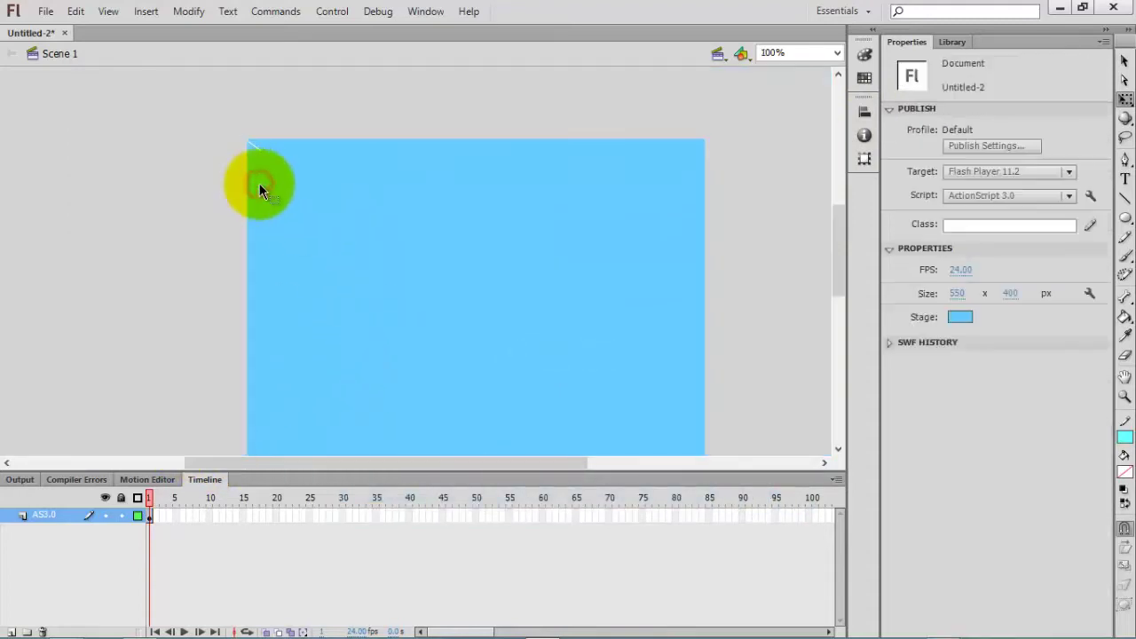
key("ctrl+equal")
key("ctrl+1")
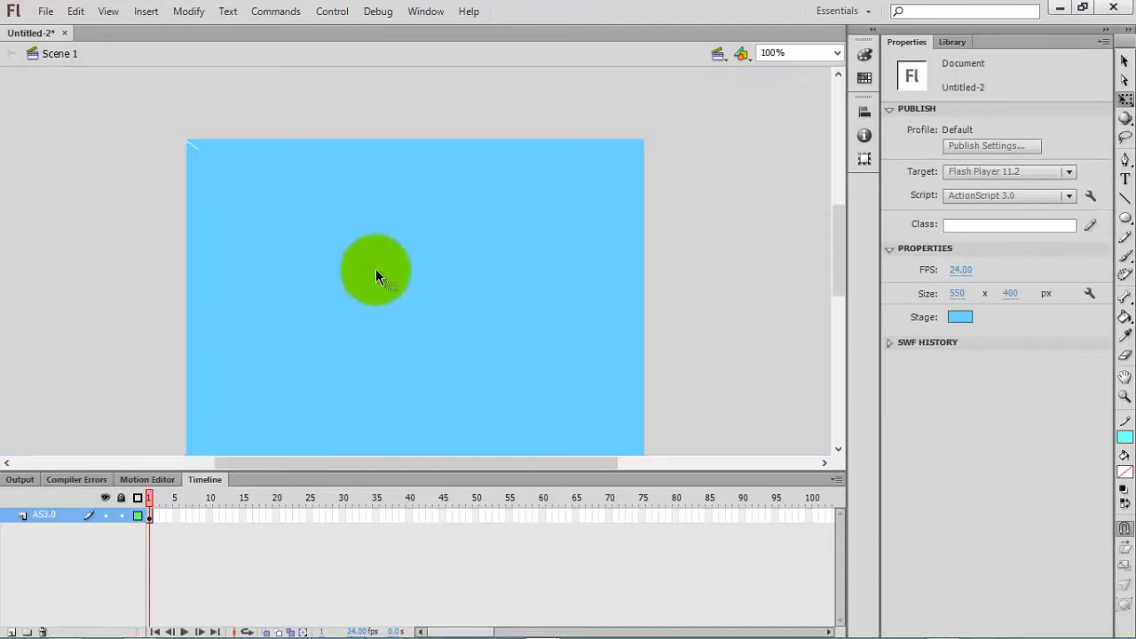
left_click(100, 113)
key("ctrl+a")
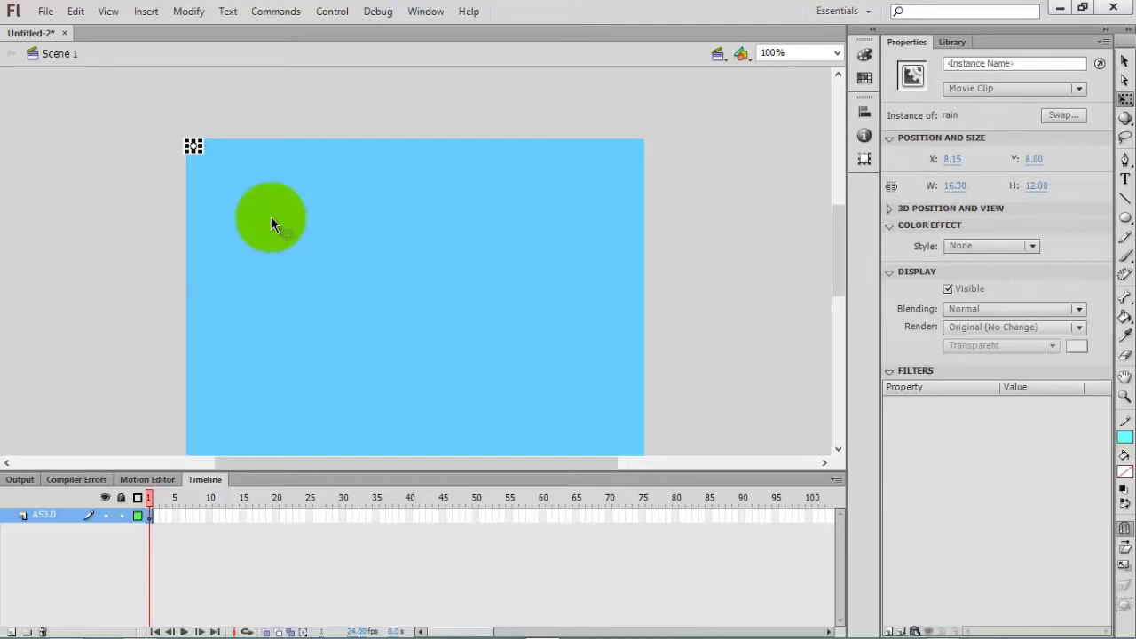
key("ctrl+l")
left_click(977, 191)
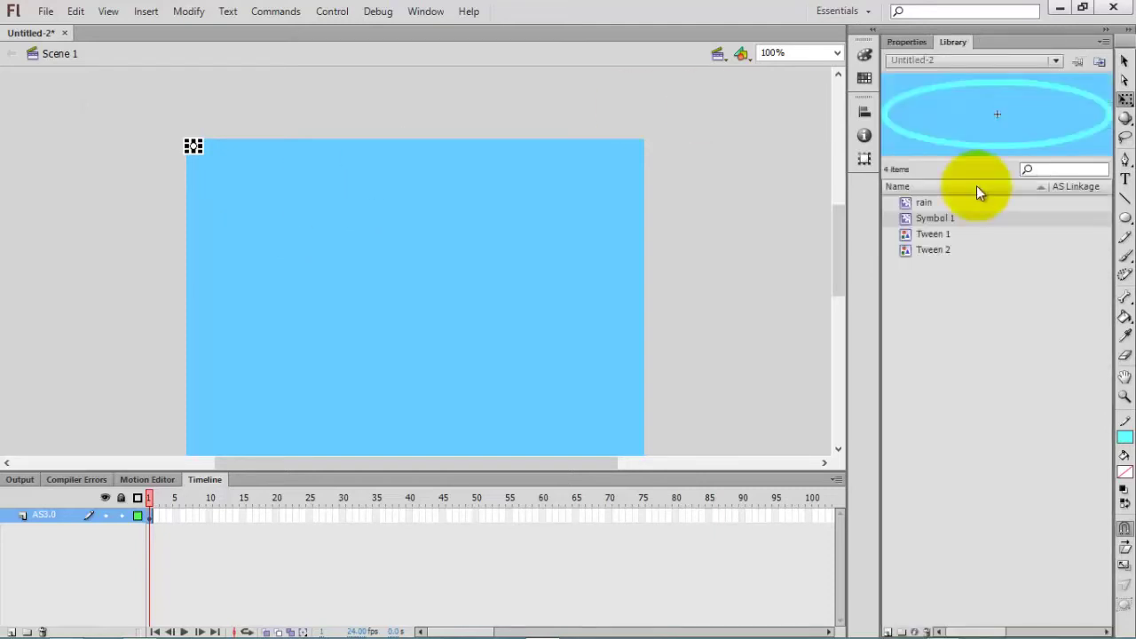
Open the rain symbol's Properties, expand Advanced and tick Export for ActionScript
left_click(928, 202)
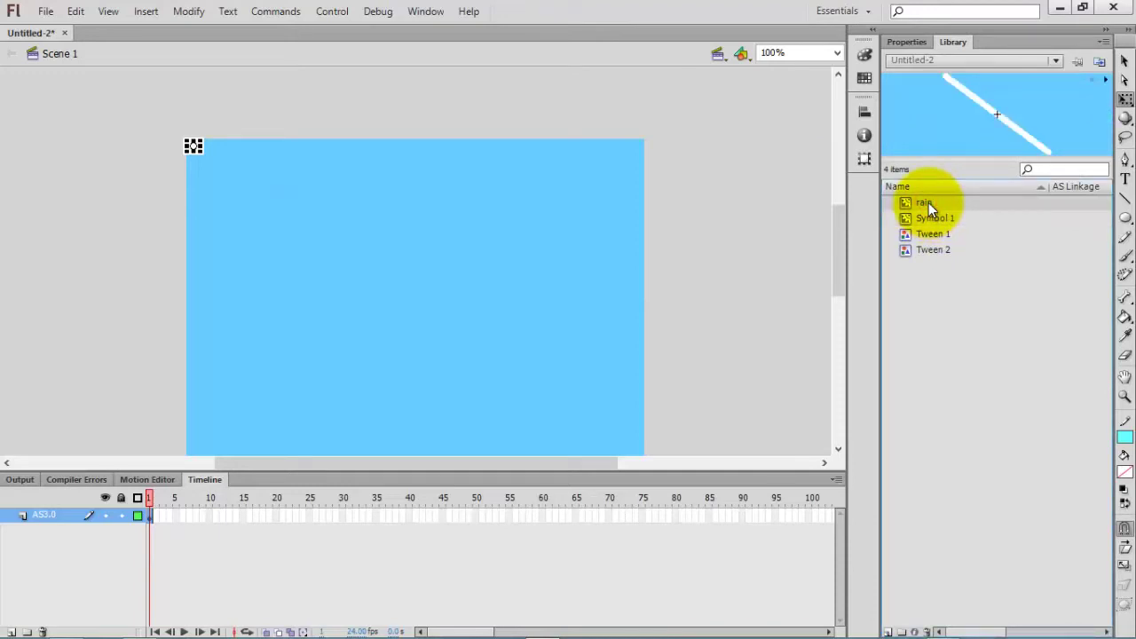
right_click(928, 202)
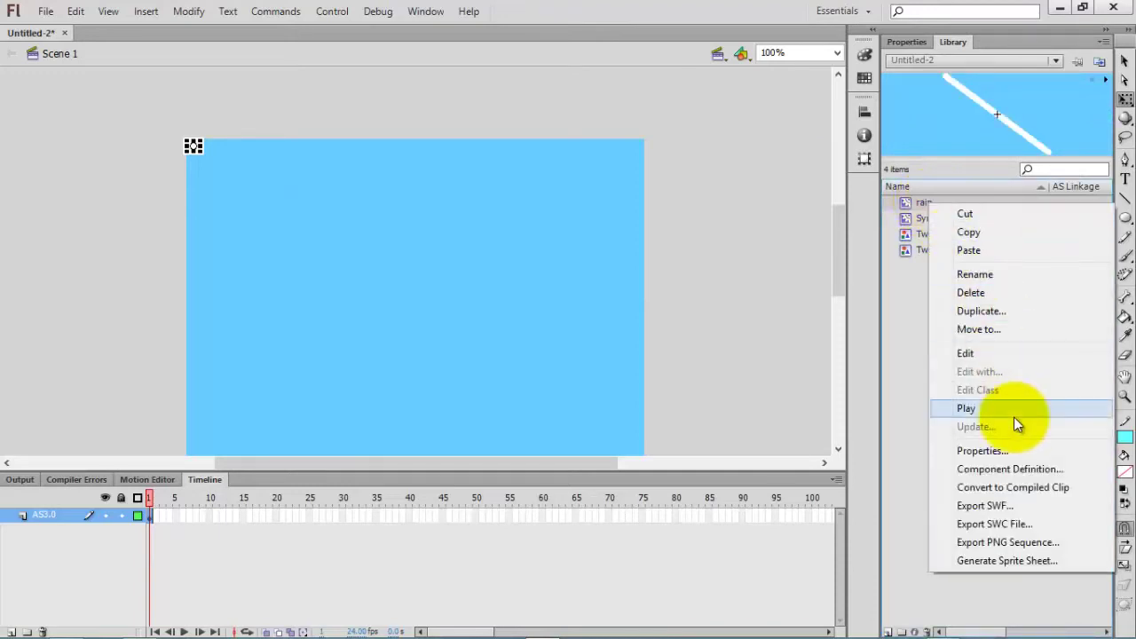
left_click(1003, 449)
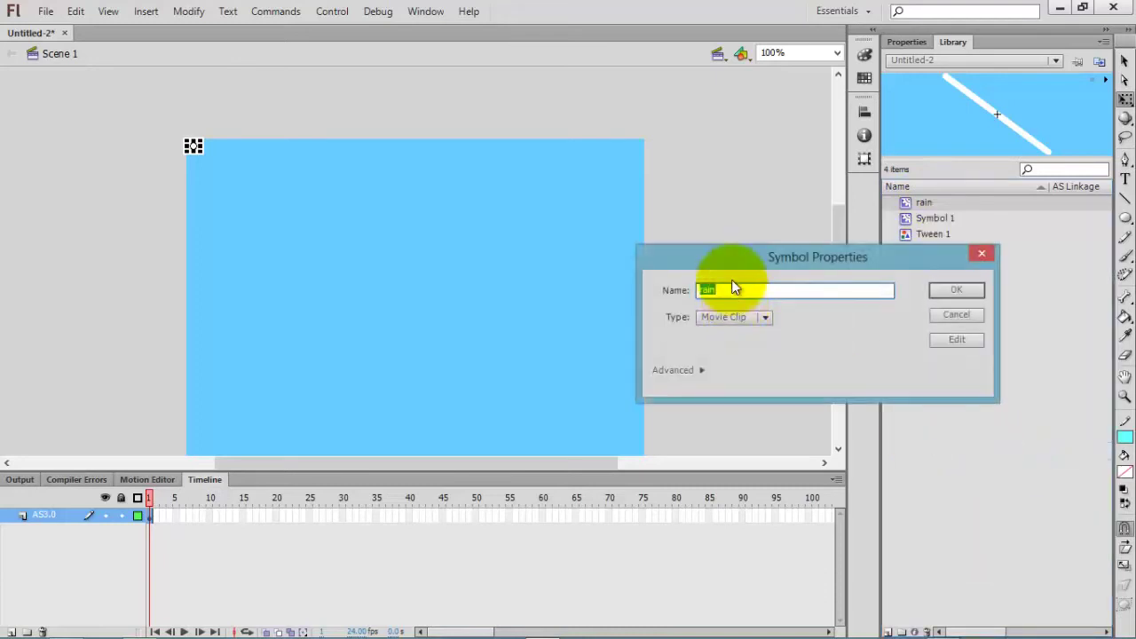
left_click(702, 368)
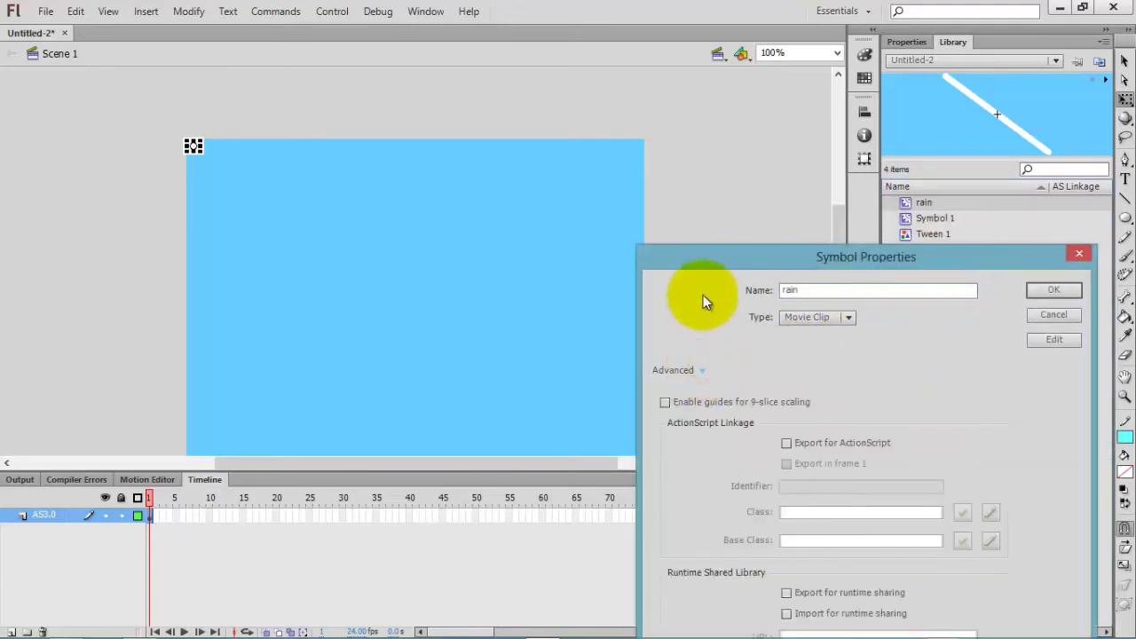
left_click_drag(700, 253, 327, 78)
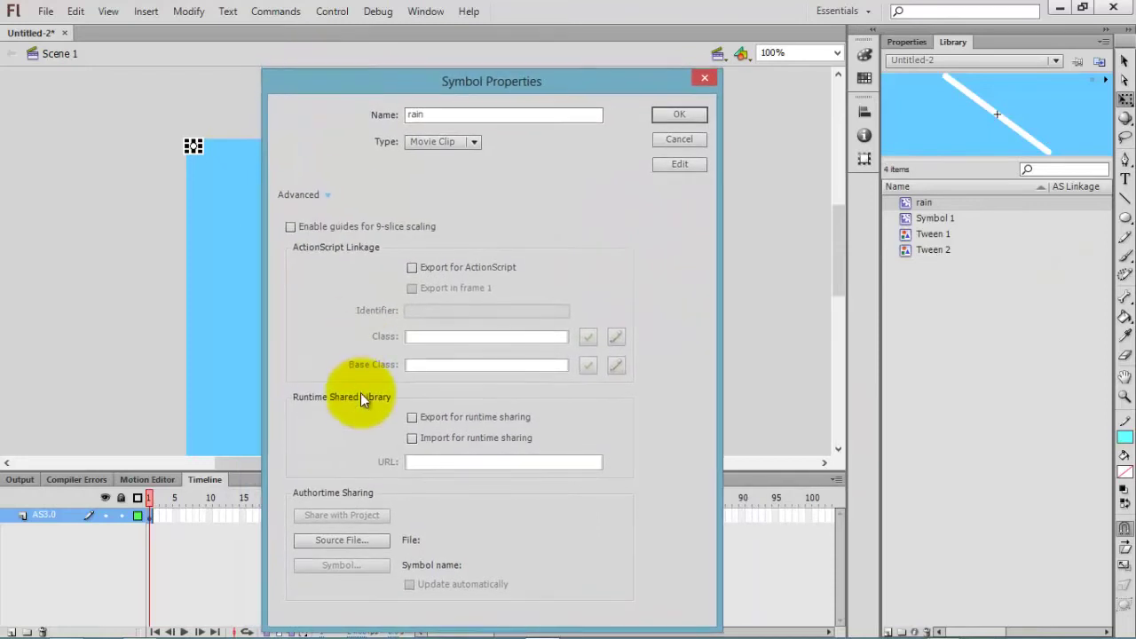
left_click(435, 270)
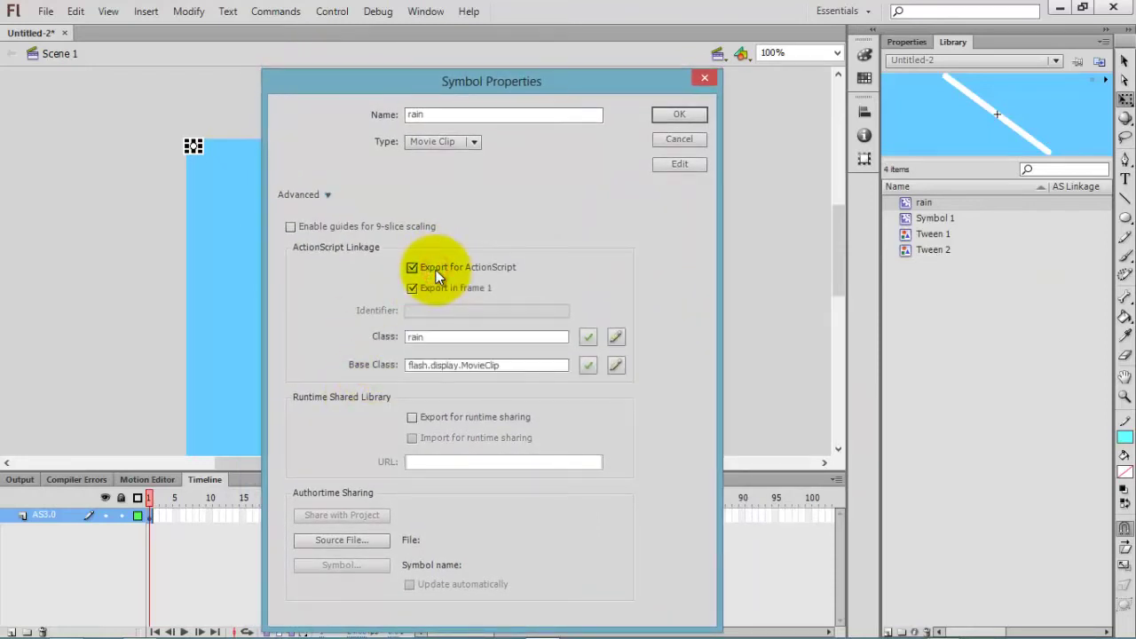
Set the class to Rain, copy the base class flash.display.MovieClip, and confirm the linkage
left_click_drag(435, 337, 382, 343)
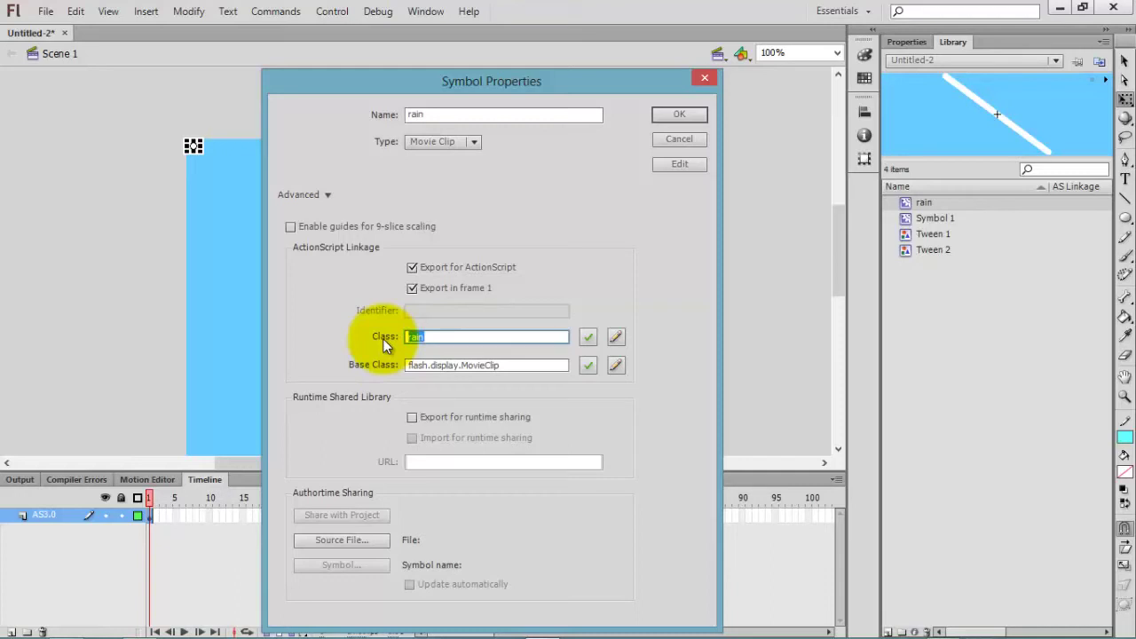
type("Rain")
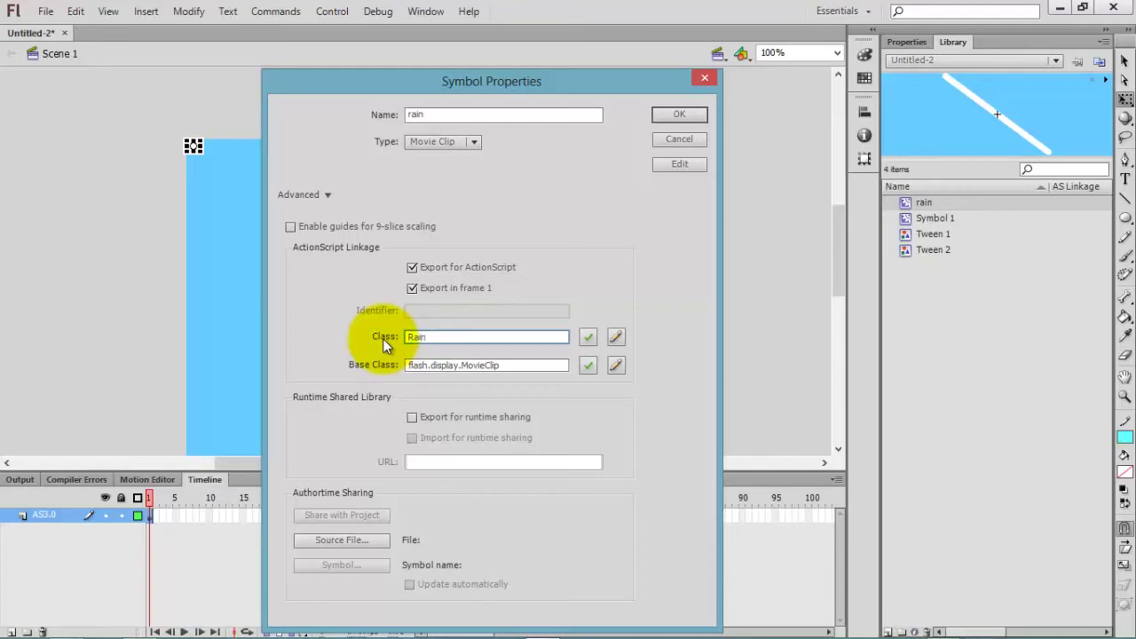
left_click(524, 365)
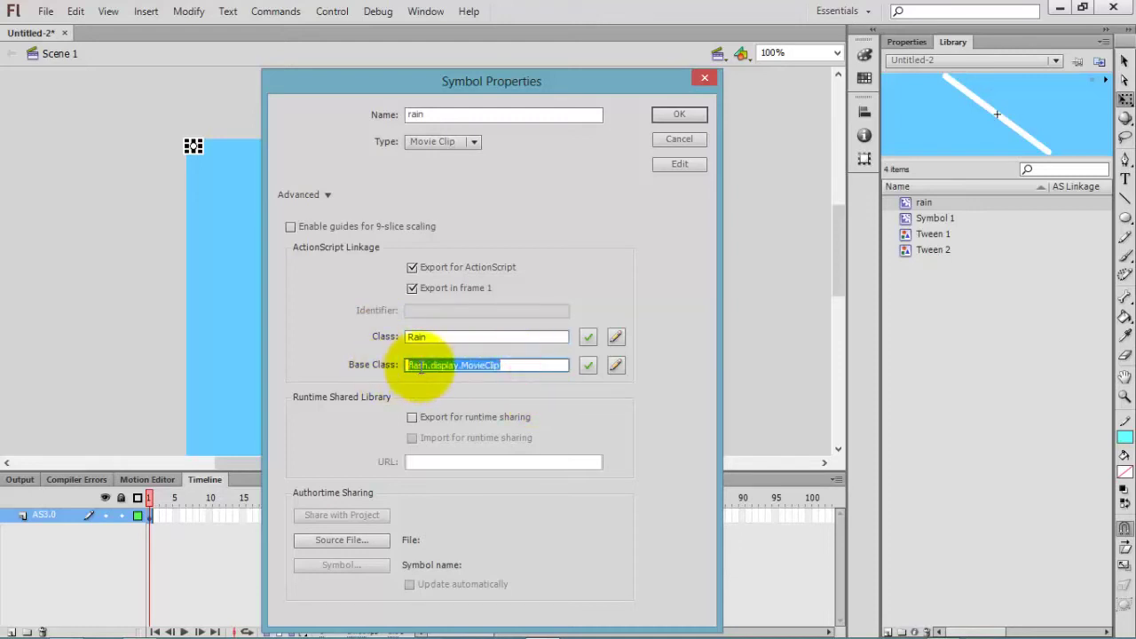
right_click(421, 366)
left_click(467, 424)
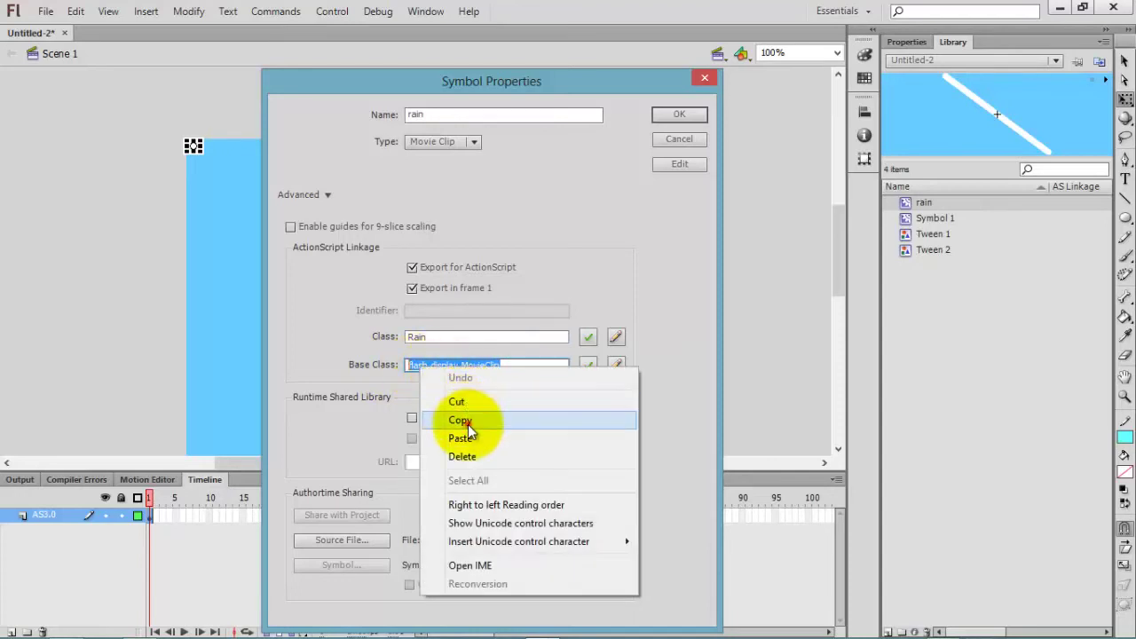
left_click(665, 117)
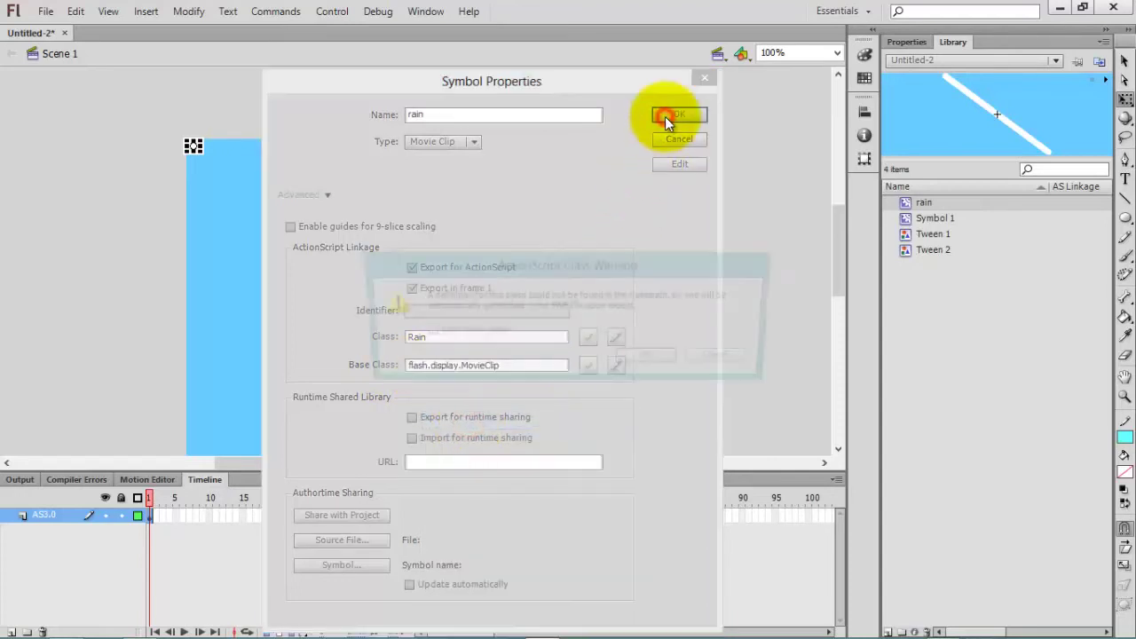
left_click(657, 362)
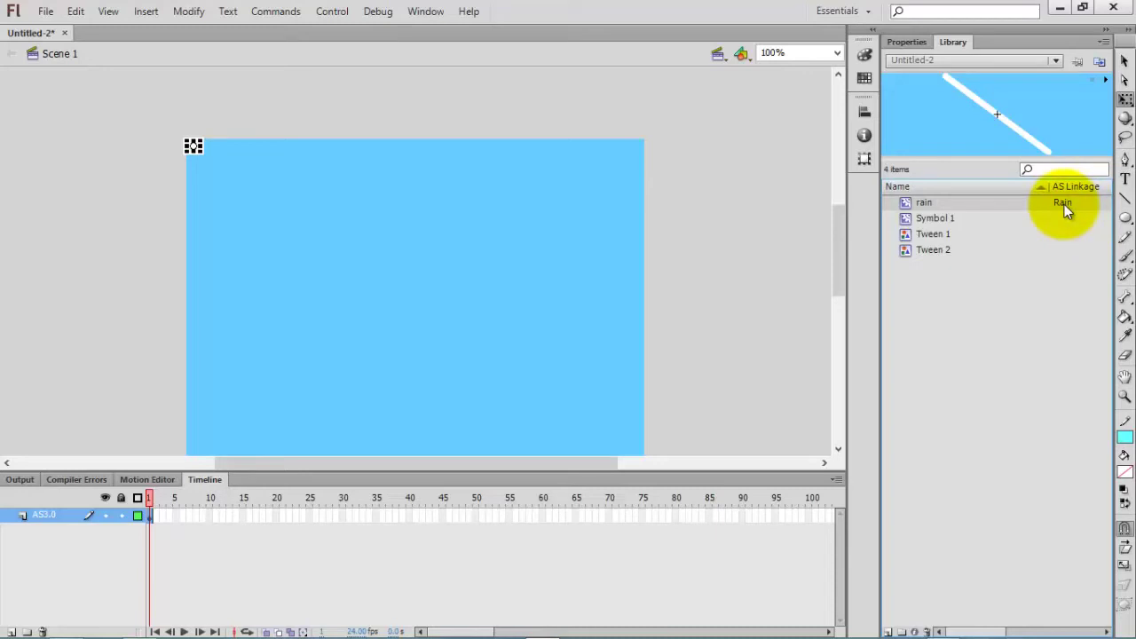
Enter the rain symbol for editing
left_click(103, 100)
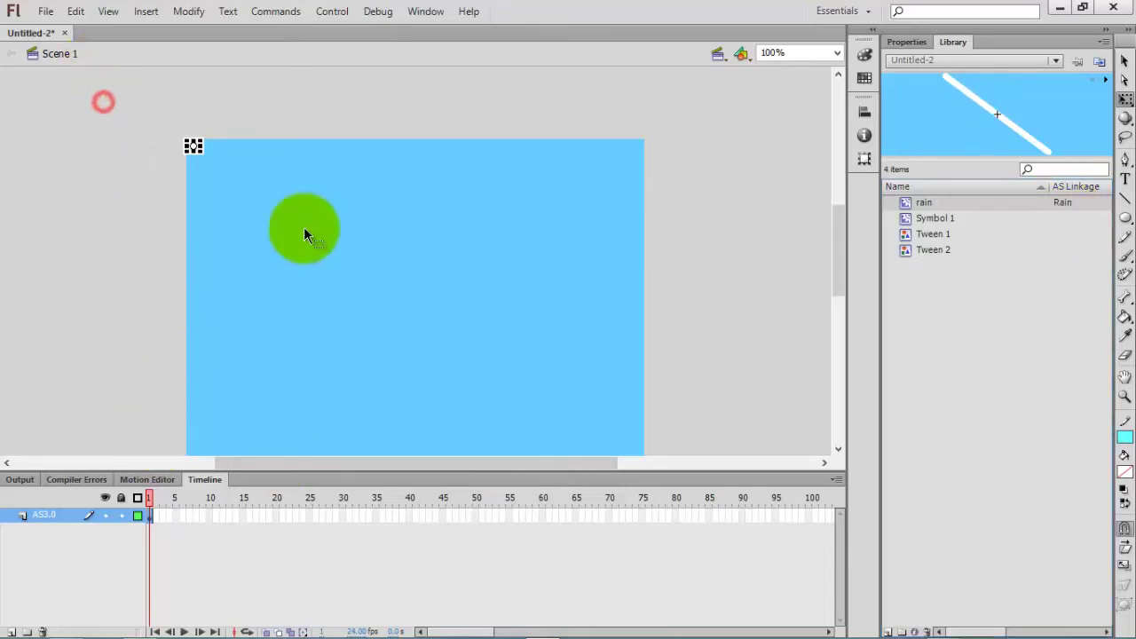
left_click(163, 120)
left_click(244, 203)
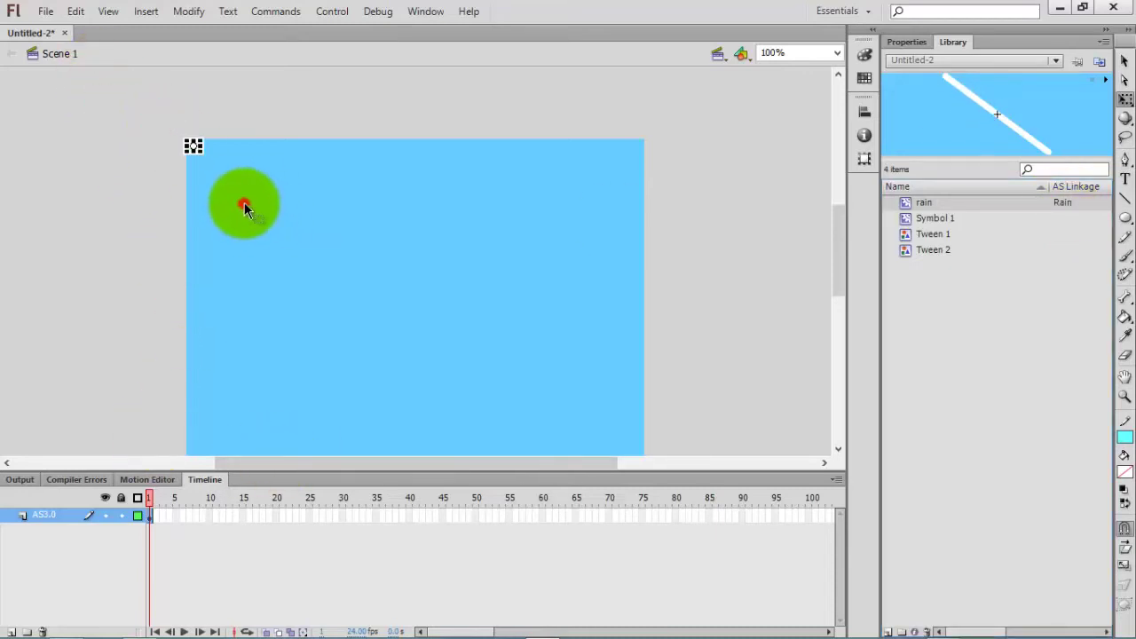
double_click(196, 151)
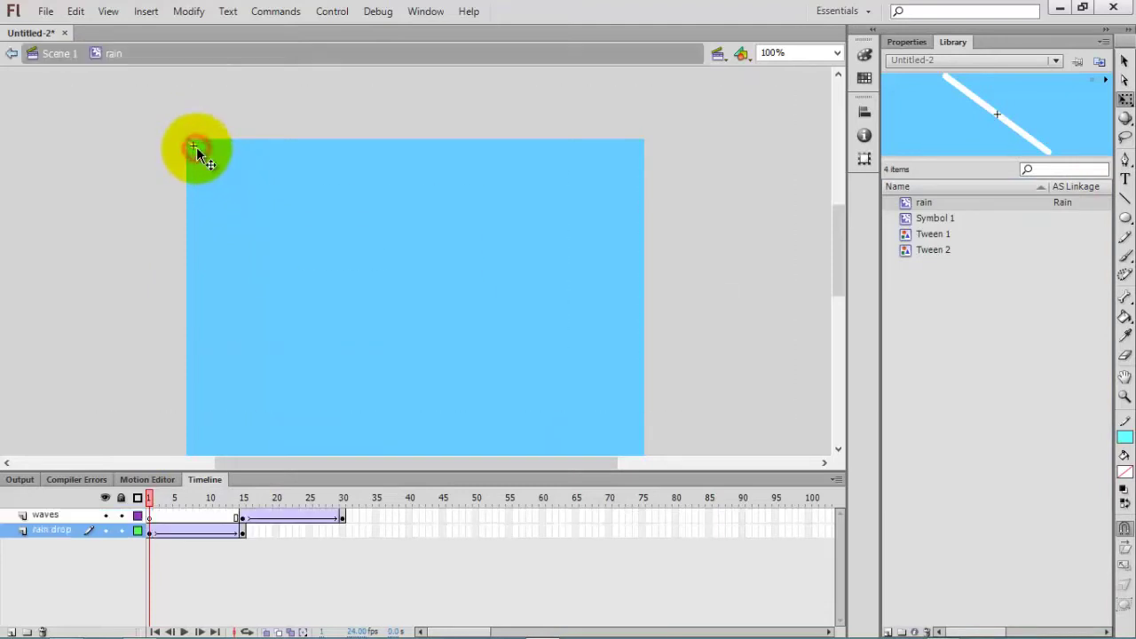
Add a stop(); action to frame 30 of the waves layer
left_click(343, 516)
right_click(342, 516)
left_click(373, 503)
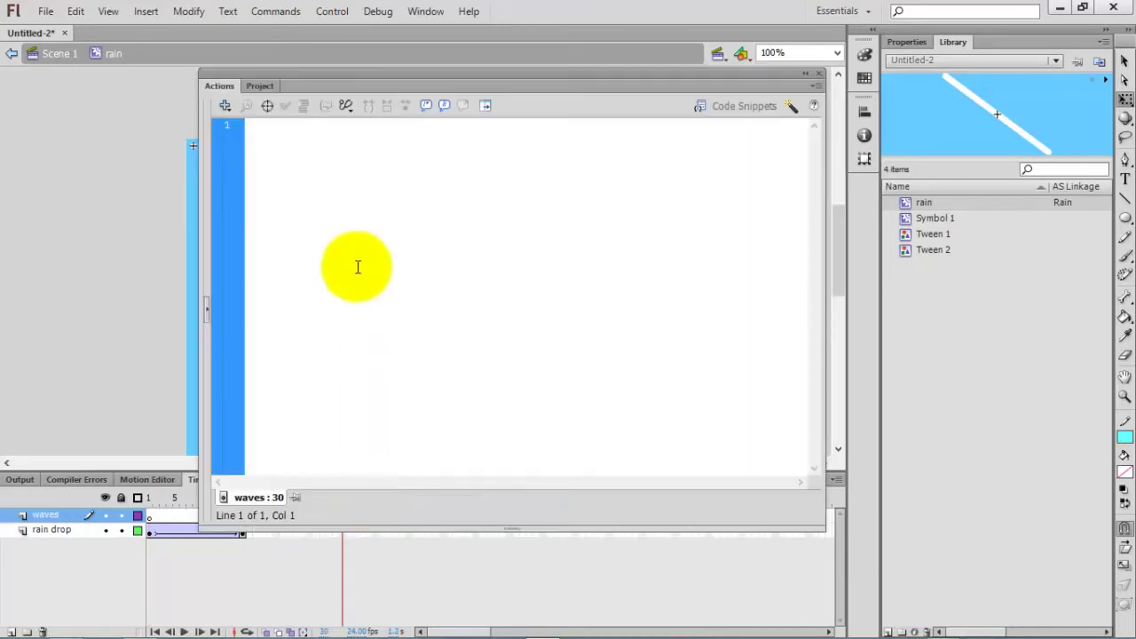
type("stop")
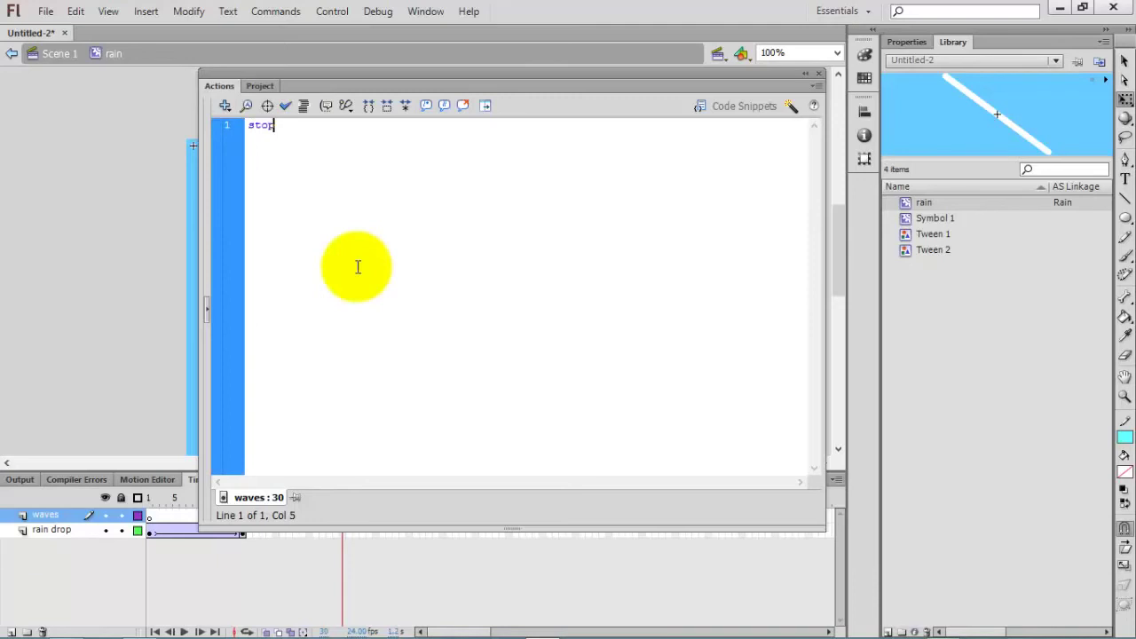
type("();")
left_click(819, 76)
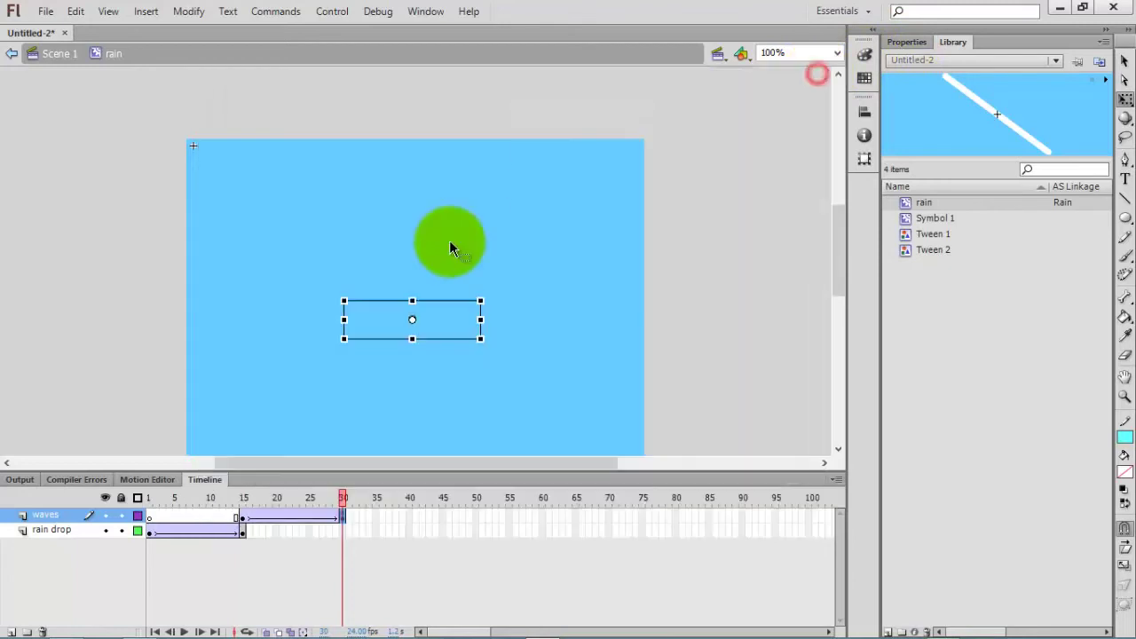
Return to Scene 1 and delete the small instance from the stage
left_click(55, 55)
left_click(684, 302)
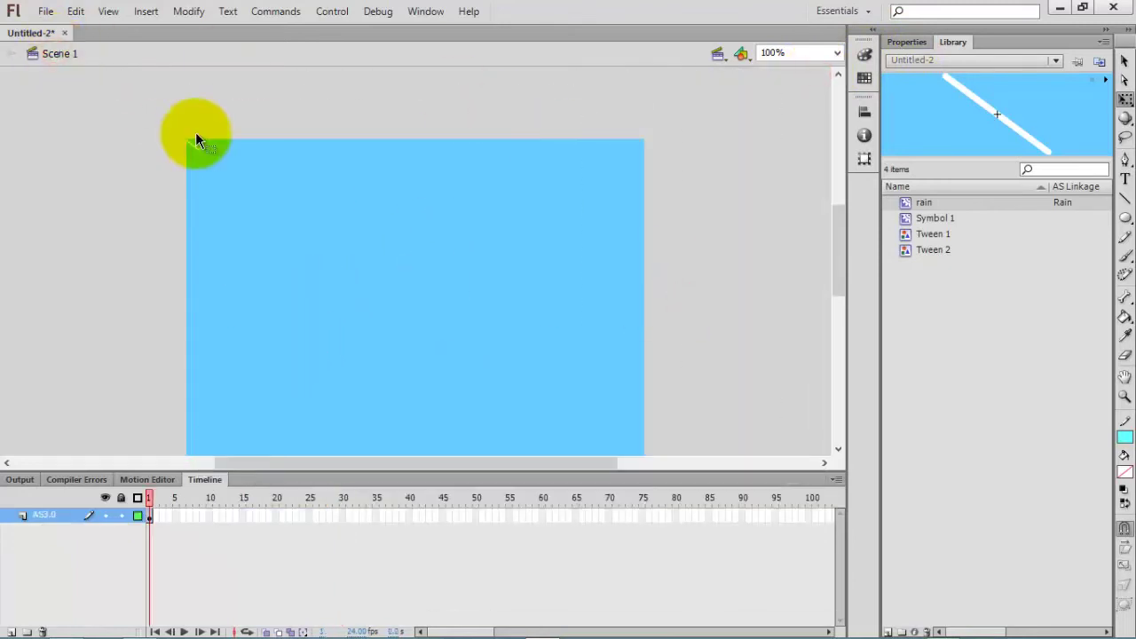
left_click_drag(154, 123, 307, 268)
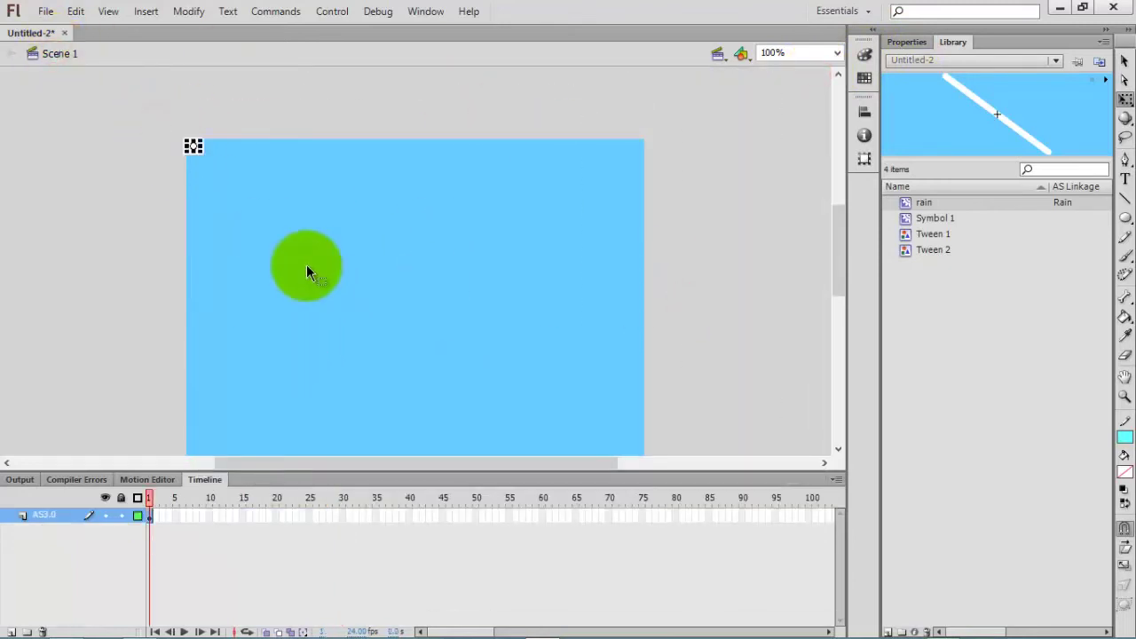
key("Delete")
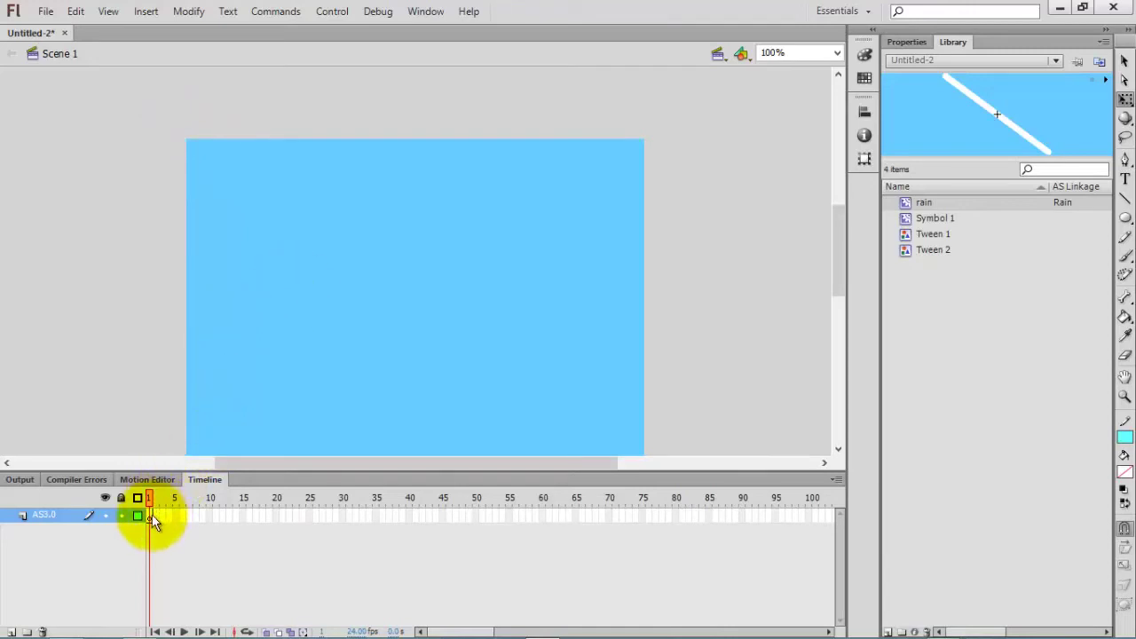
Write import flash.display.MovieClip; in frame 1's script
right_click(148, 515)
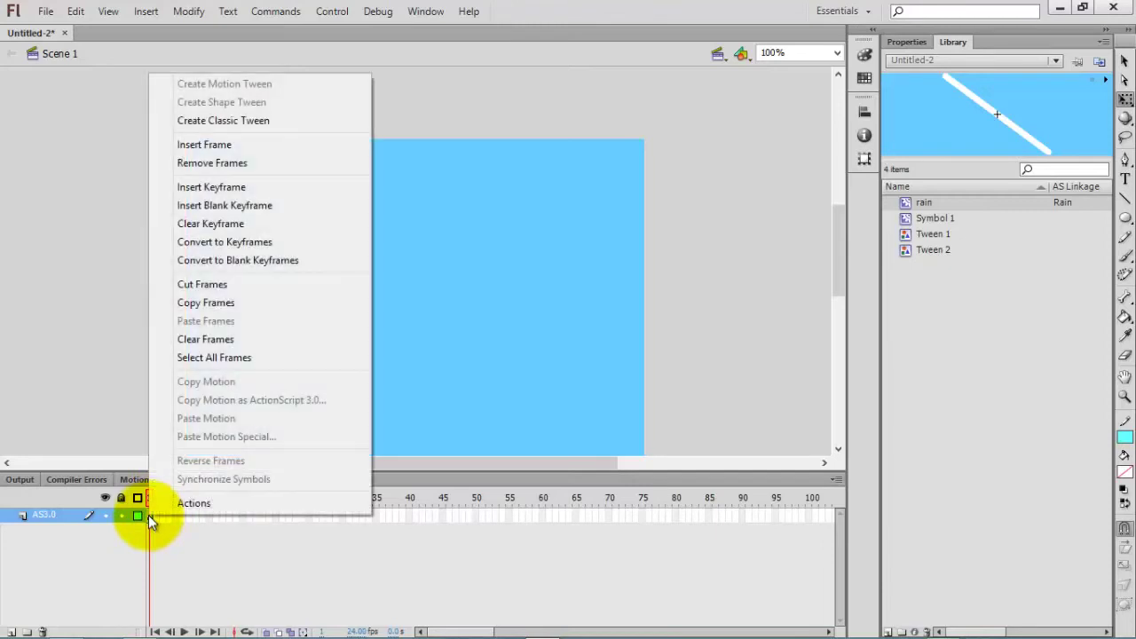
left_click(183, 502)
left_click(330, 229)
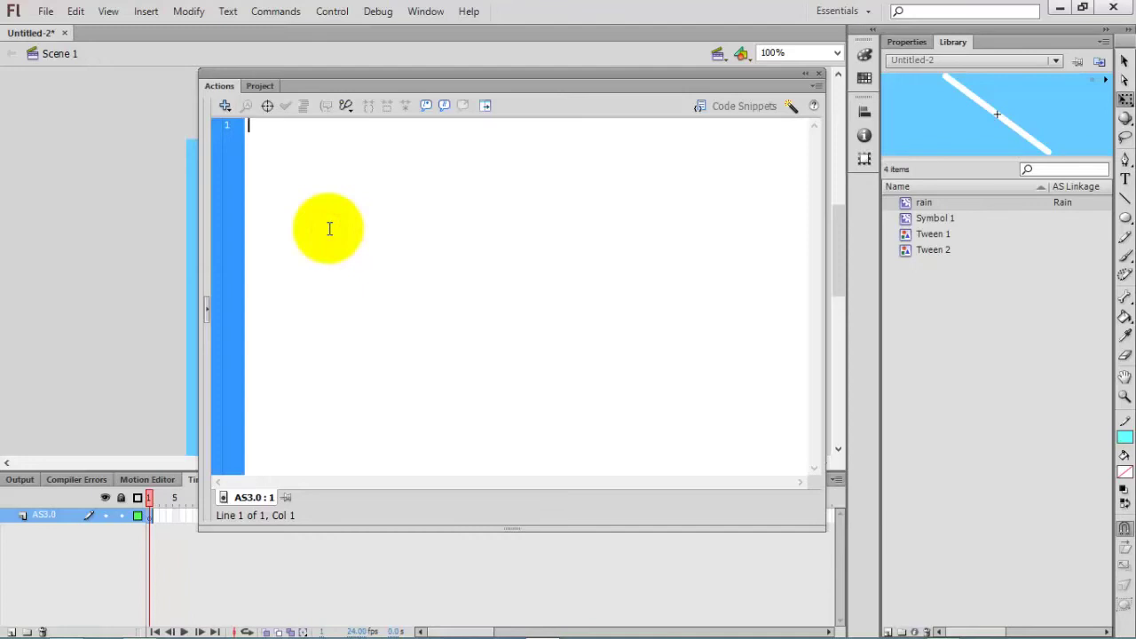
type("import")
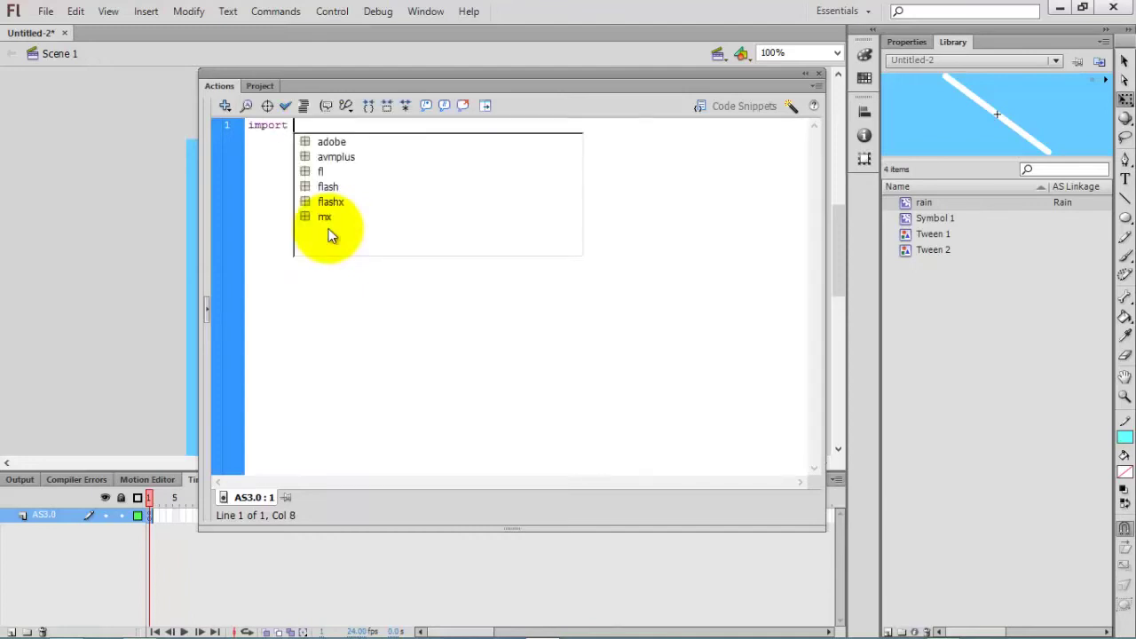
key("Escape")
type("flash.display.MovieClip")
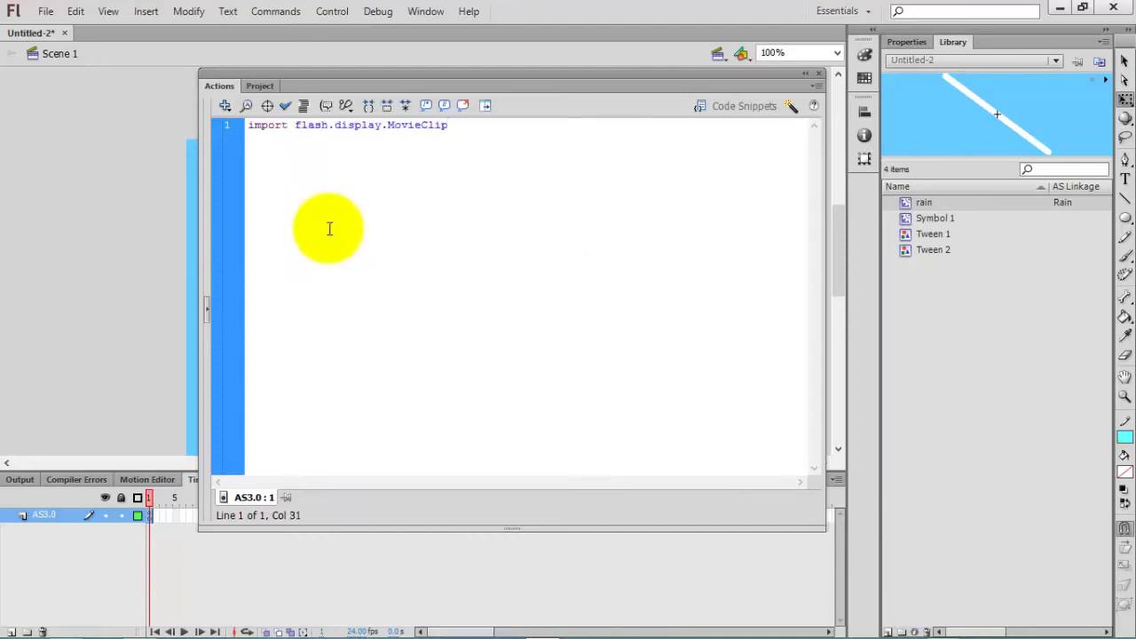
type(";")
Save the document as rain.fla
key("ctrl+s")
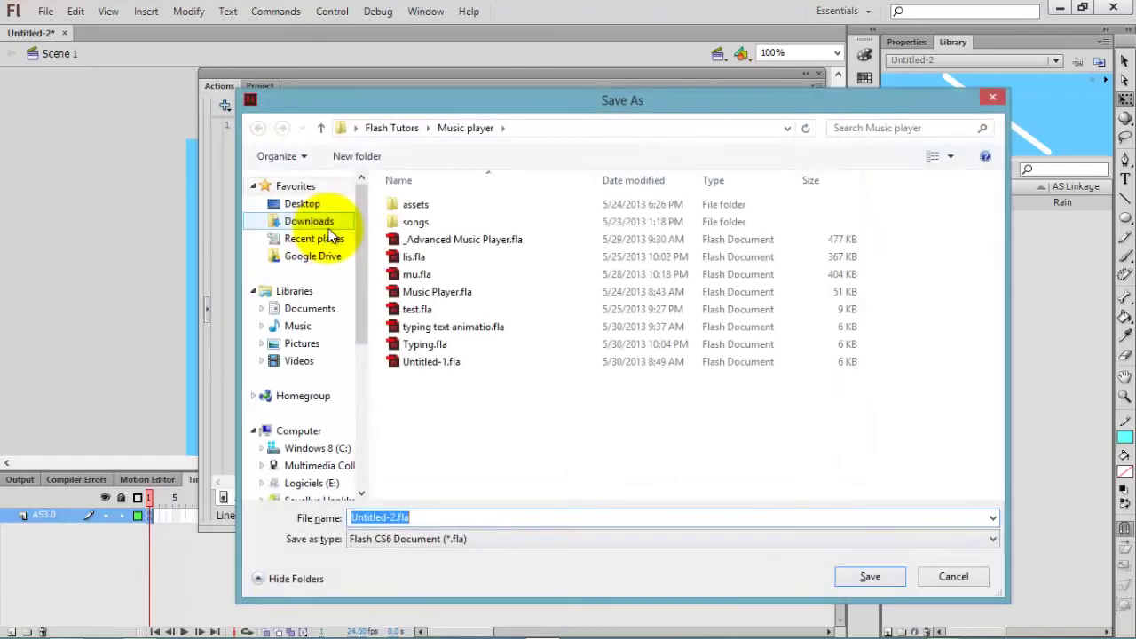
type("rain")
key("Return")
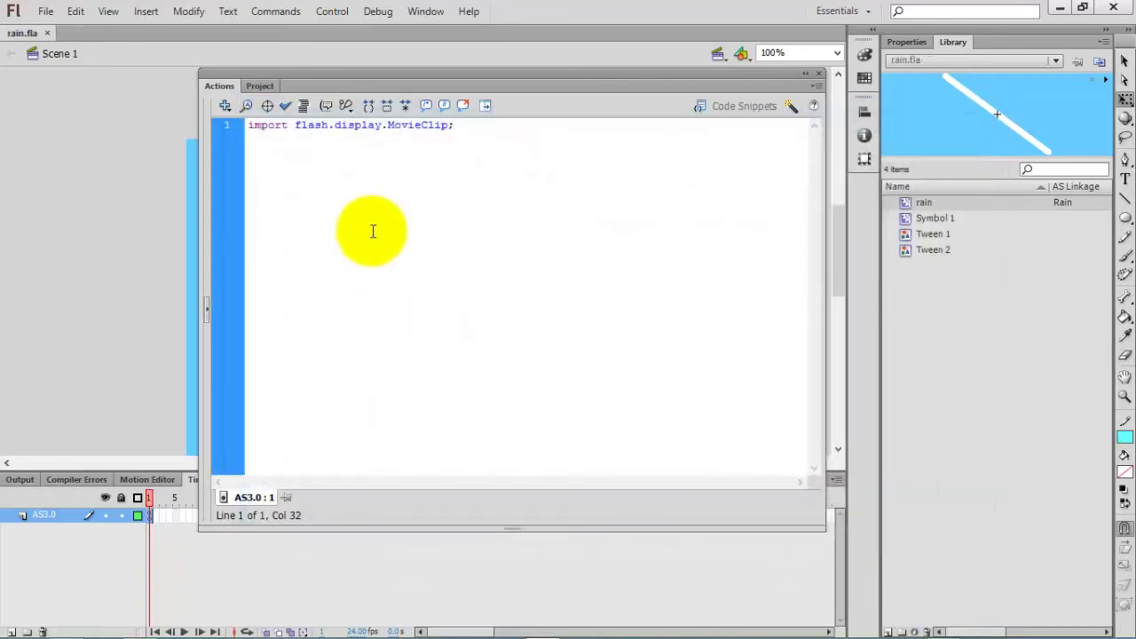
key("Return")
key("Return")
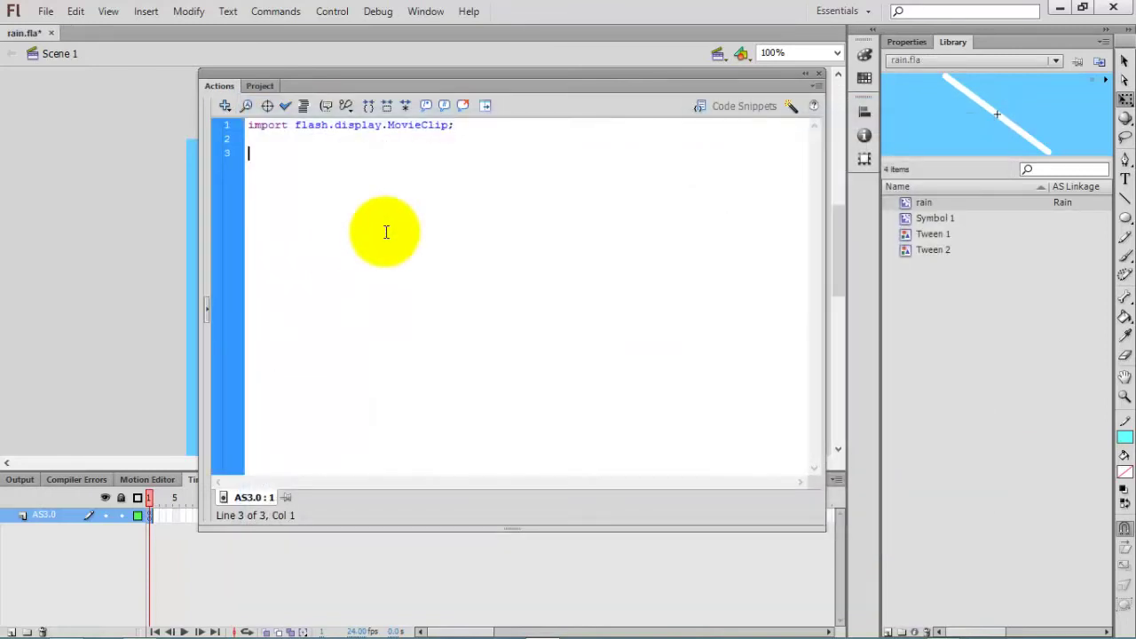
Declare var rainObj:Rain = new Rain(); and begin the var myTimer:Timer line
type("var rainObj:Re")
type("in")
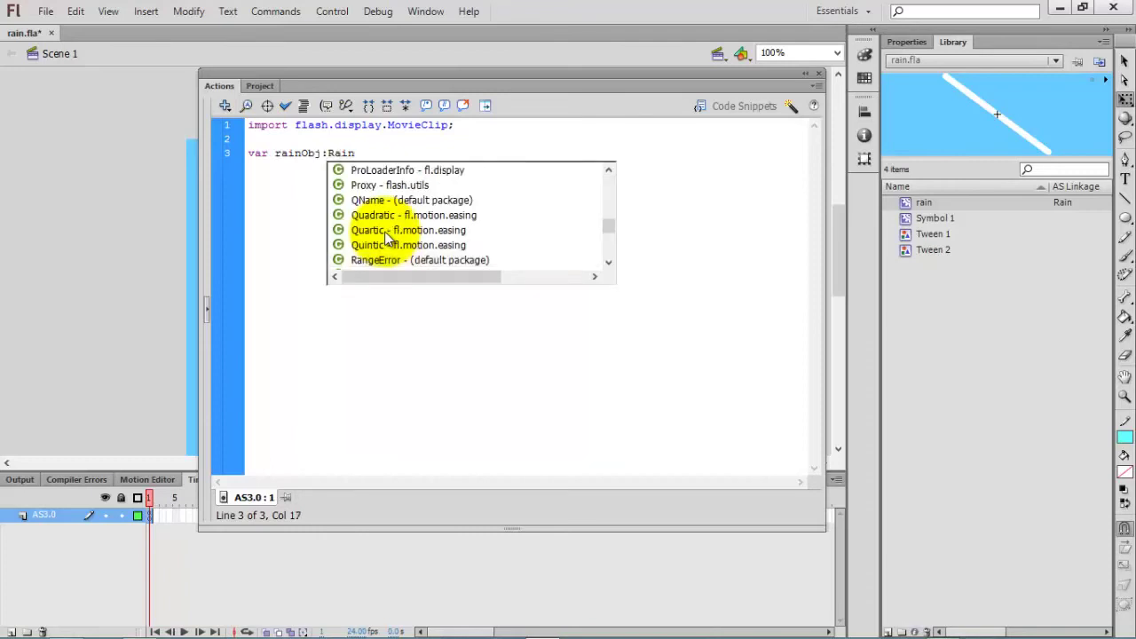
type(" = r")
type("ew Rain")
type("();")
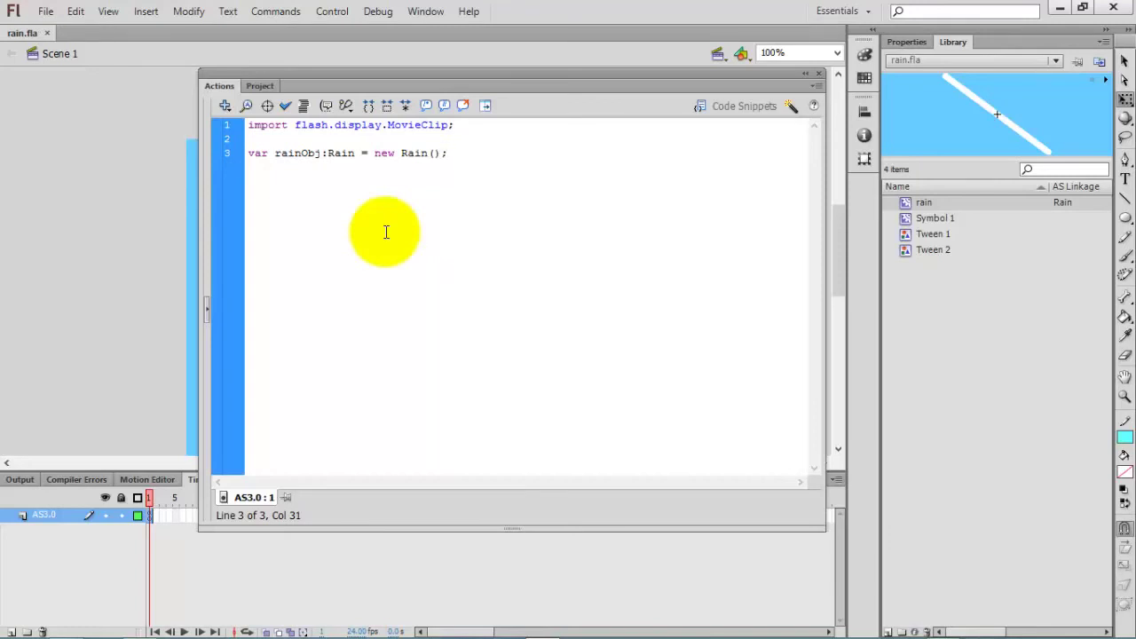
key("Return")
key("Return")
type("timer:")
key("BackSpace")
key("BackSpace")
key("BackSpace")
key("BackSpace")
key("BackSpace")
key("BackSpace")
type("my")
key("Up")
type("t")
key("BackSpace")
key("Down")
key("End")
type("Timer:Tim")
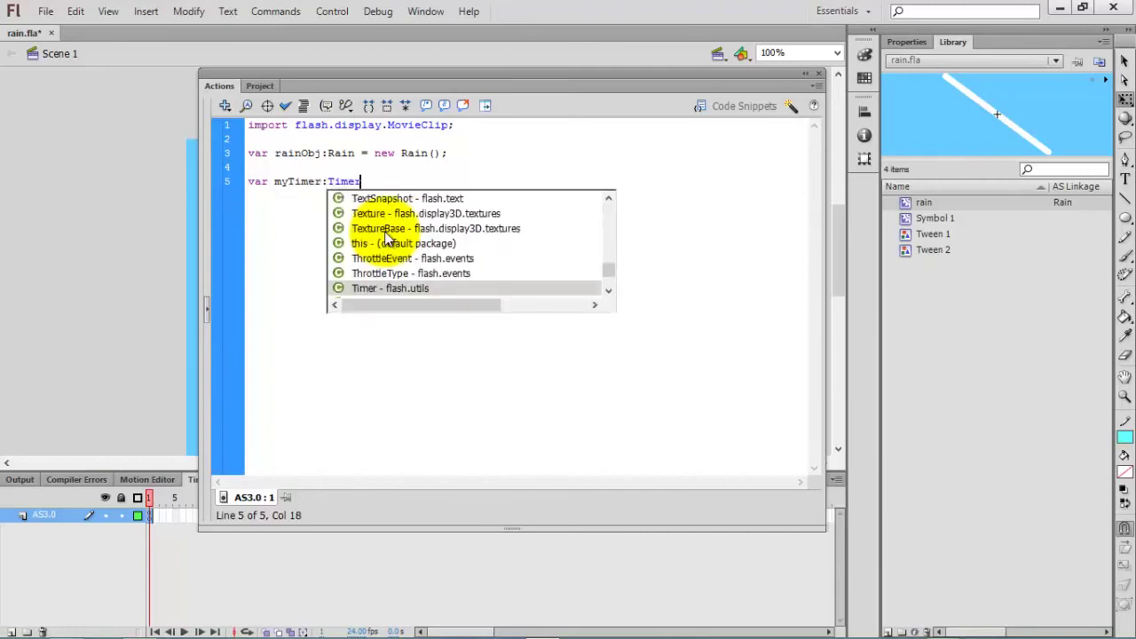
Complete var myTimer:Timer = new Timer(10);, adding the Timer import
key("Return")
type("= ")
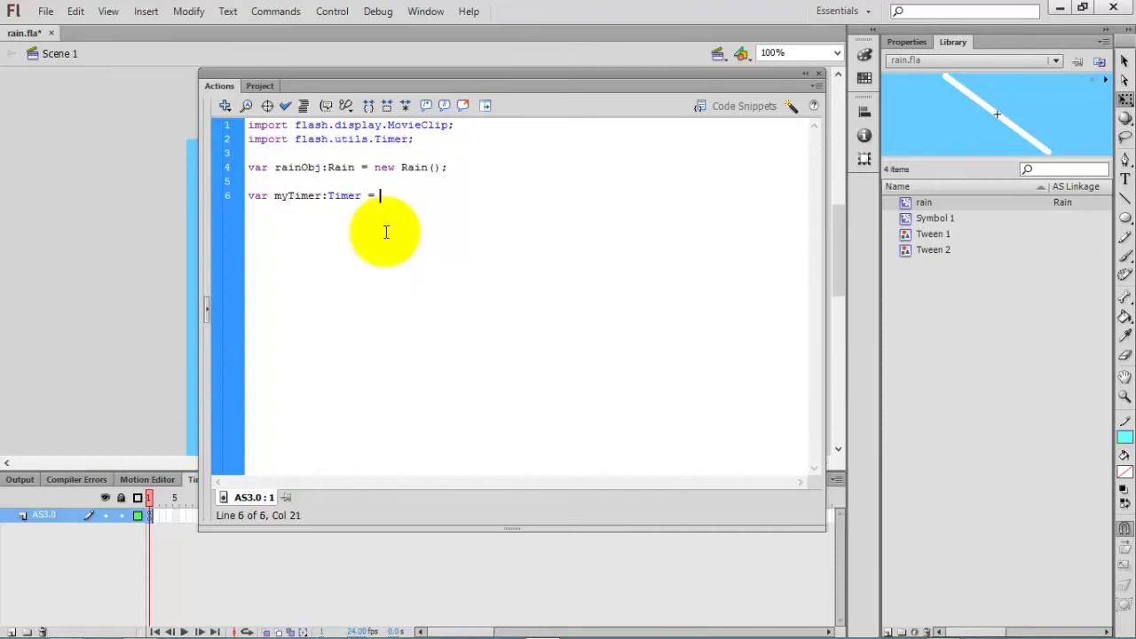
type("new Timer(")
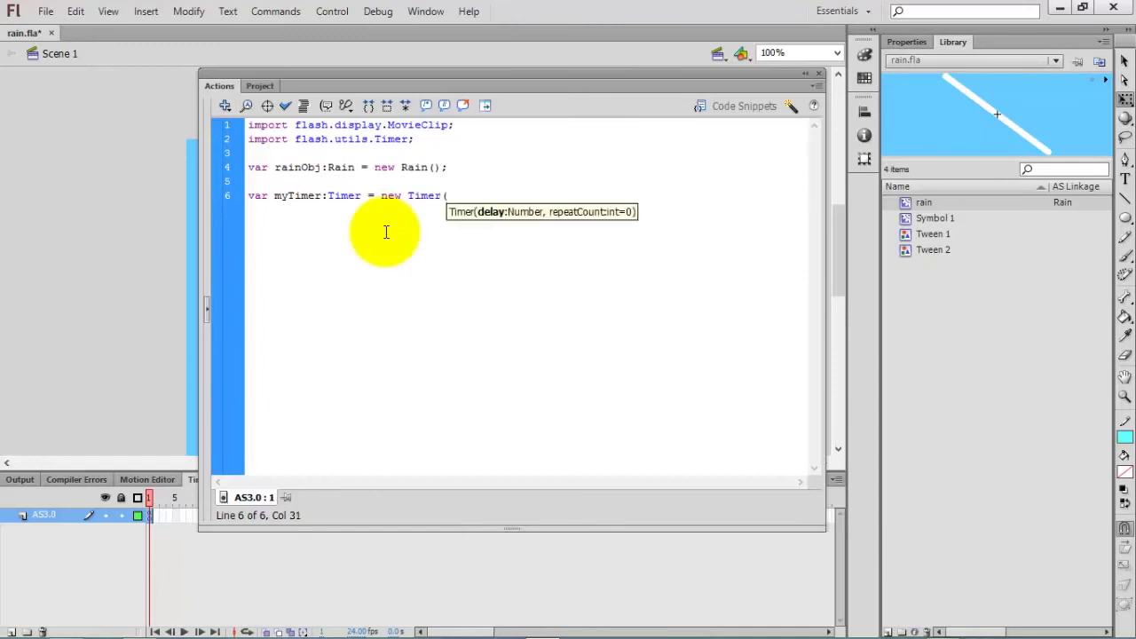
type("10);")
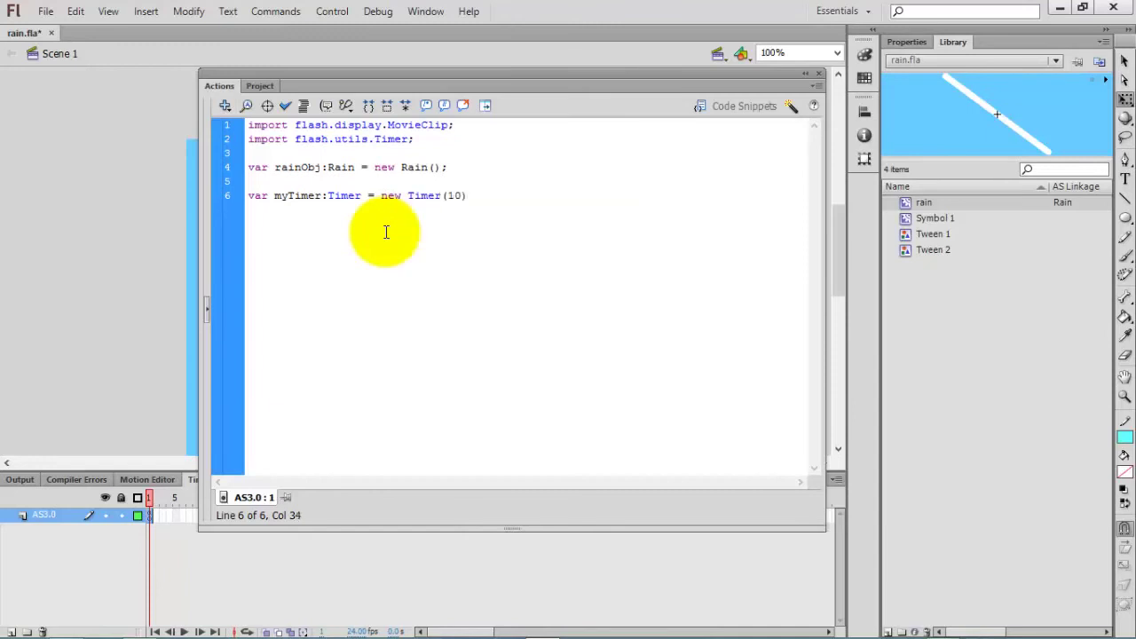
key("Return")
key("Return")
key("BackSpace")
Add myTimer.addEventListener(TimerEvent.TIMER, onTick); and begin the onTick function line
type("myTimer.")
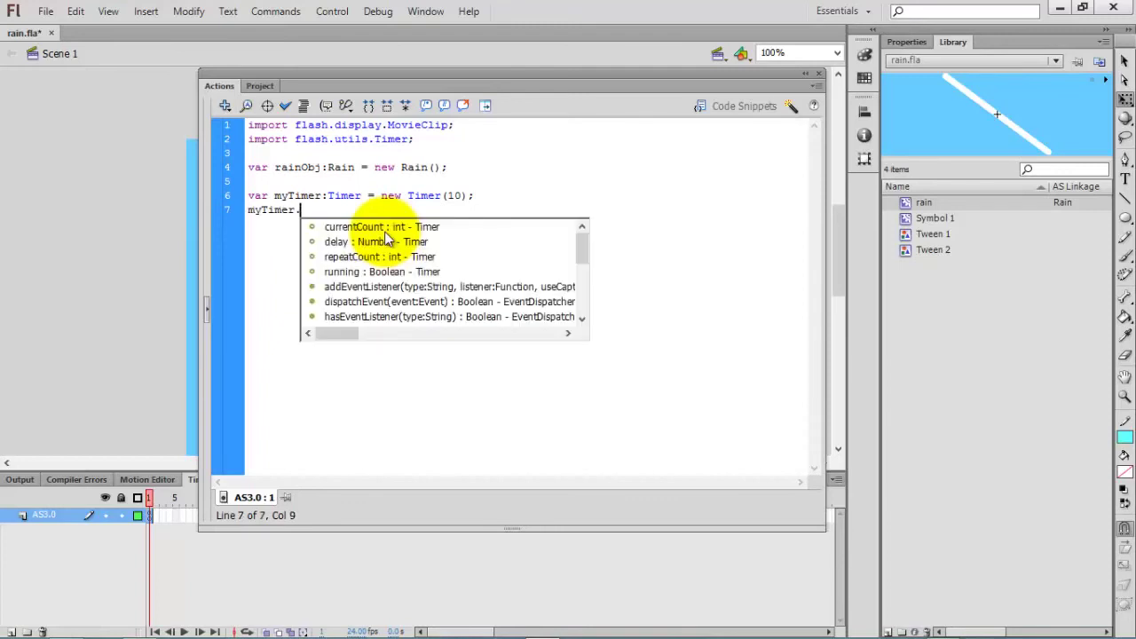
type("Acdd")
key("Return")
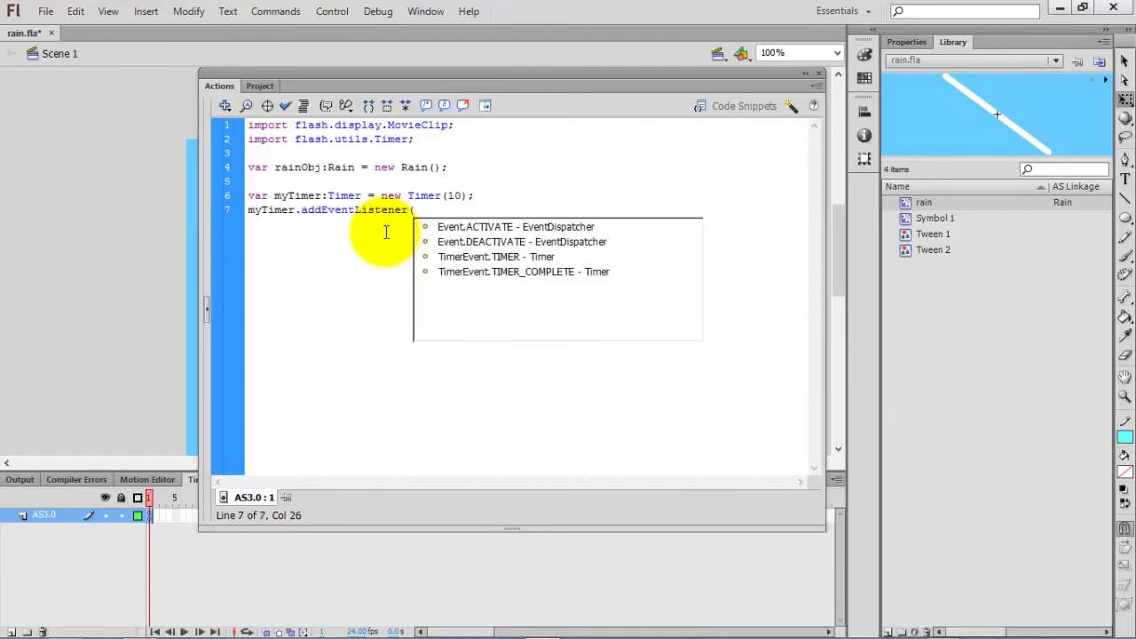
key("Down")
key("Down")
key("Down")
key("Return")
type(", ")
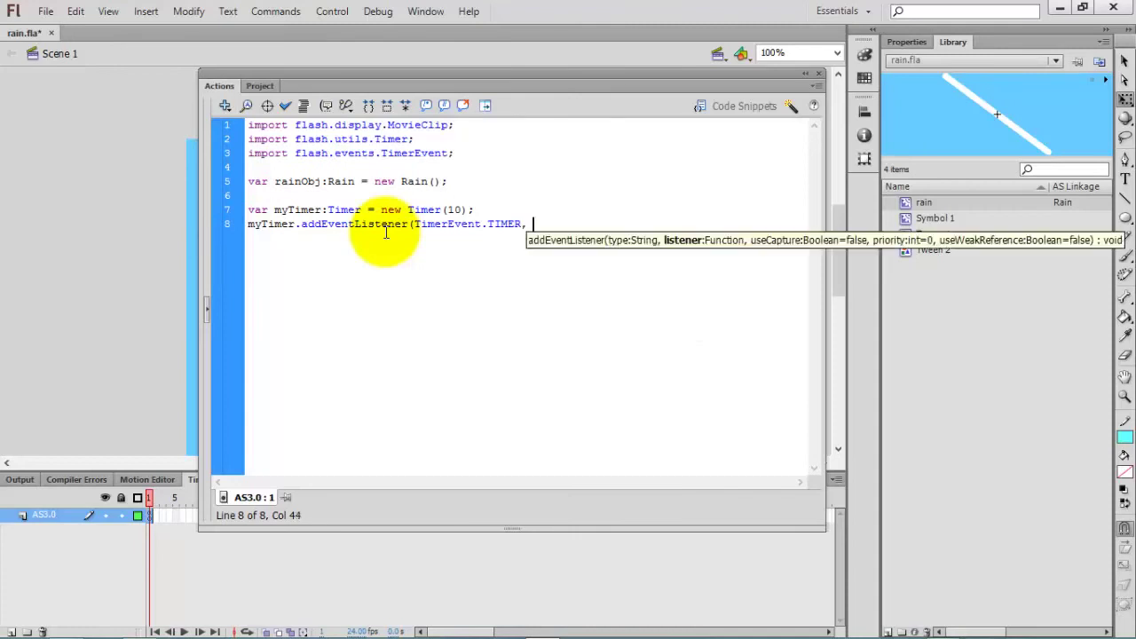
type("onTick);")
key("Return")
key("Return")
type("f")
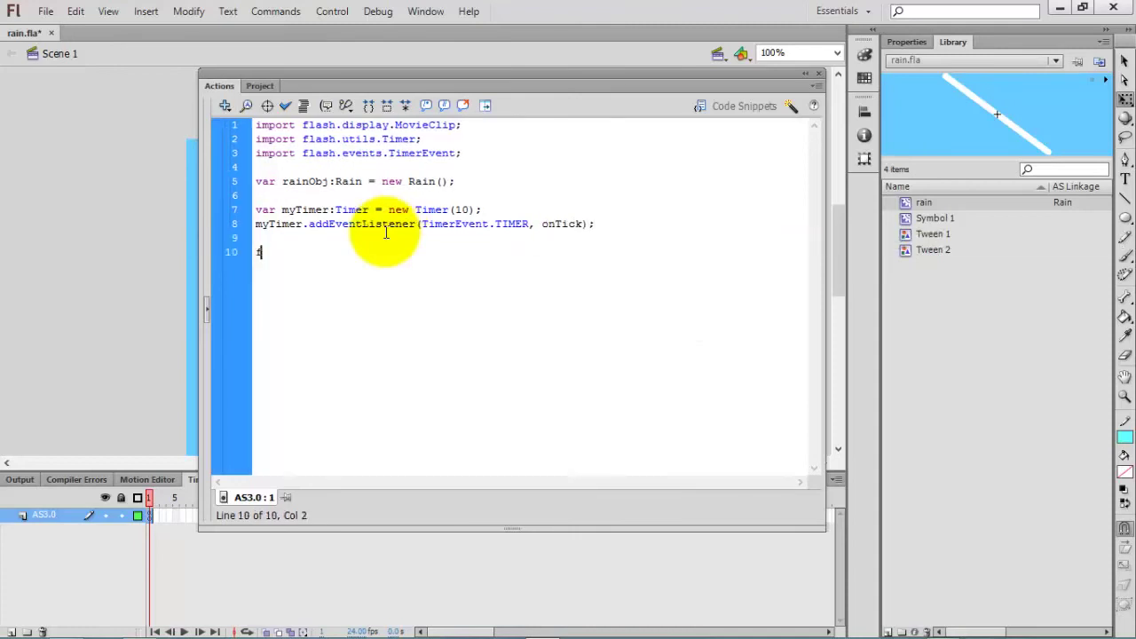
type("unction onTick(e:TimerE")
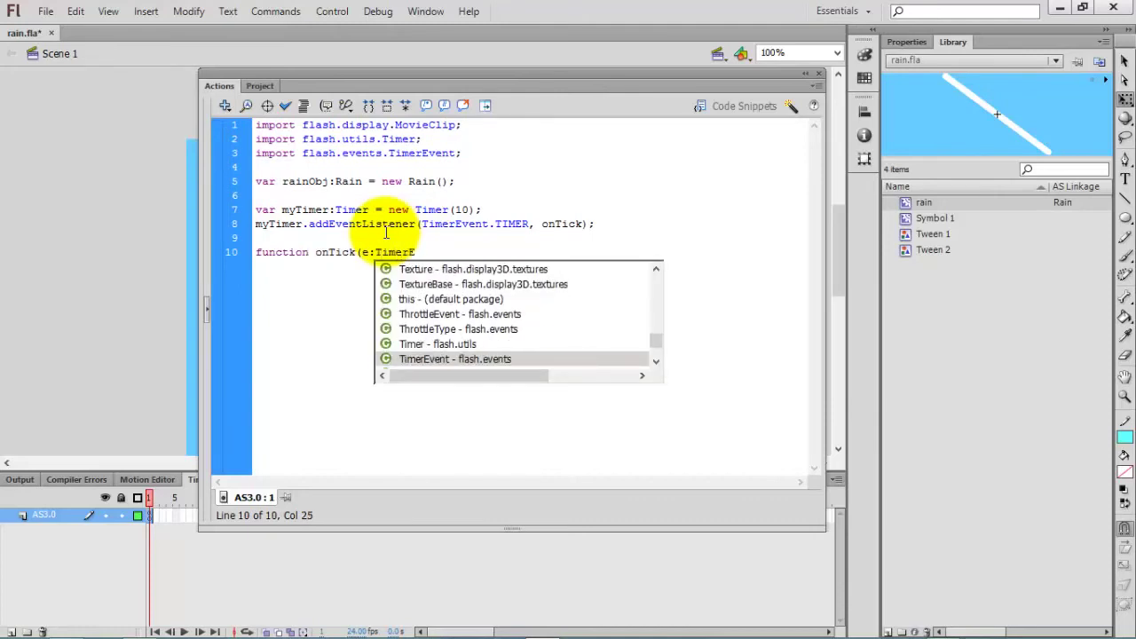
Finish the empty function onTick(e:TimerEvent):void{ } body
key("Return")
type("):")
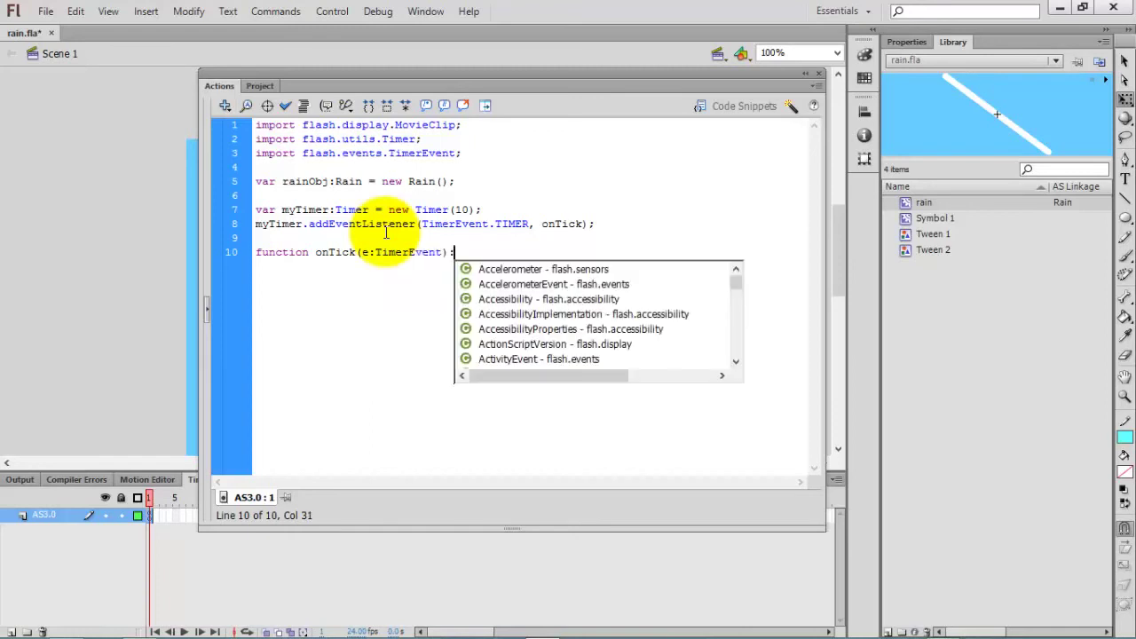
type("void{")
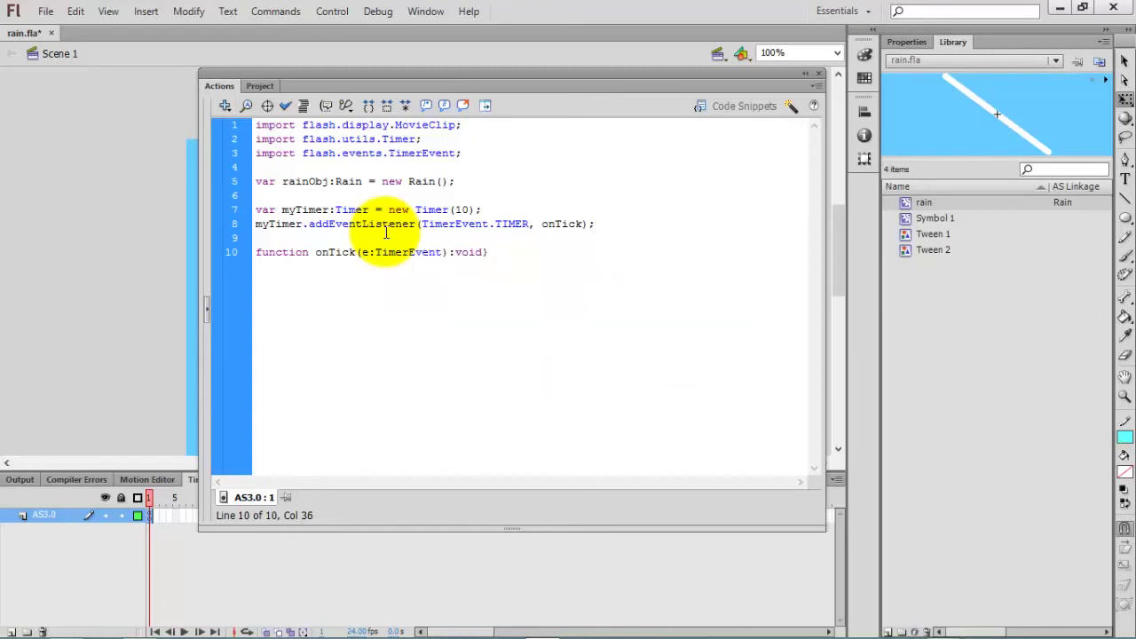
key("Return")
key("Return")
key("Return")
Cut the rainObj declaration line out of line 5
left_click(301, 278)
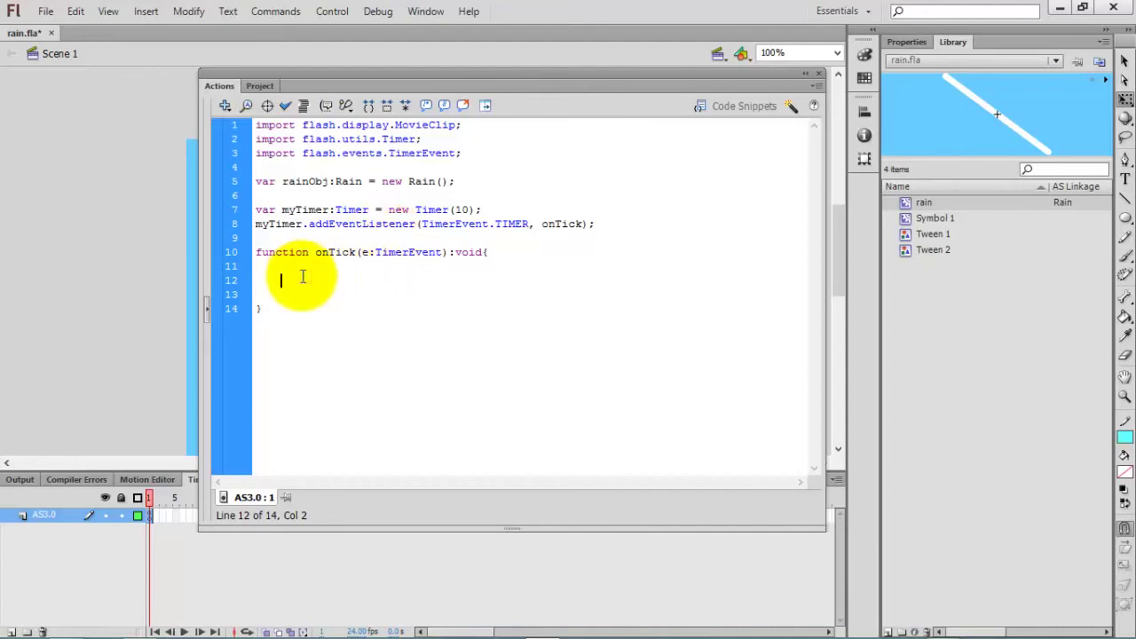
key("Up")
key("Up")
key("Up")
key("Up")
key("Up")
key("Up")
key("End")
key("shift+Home")
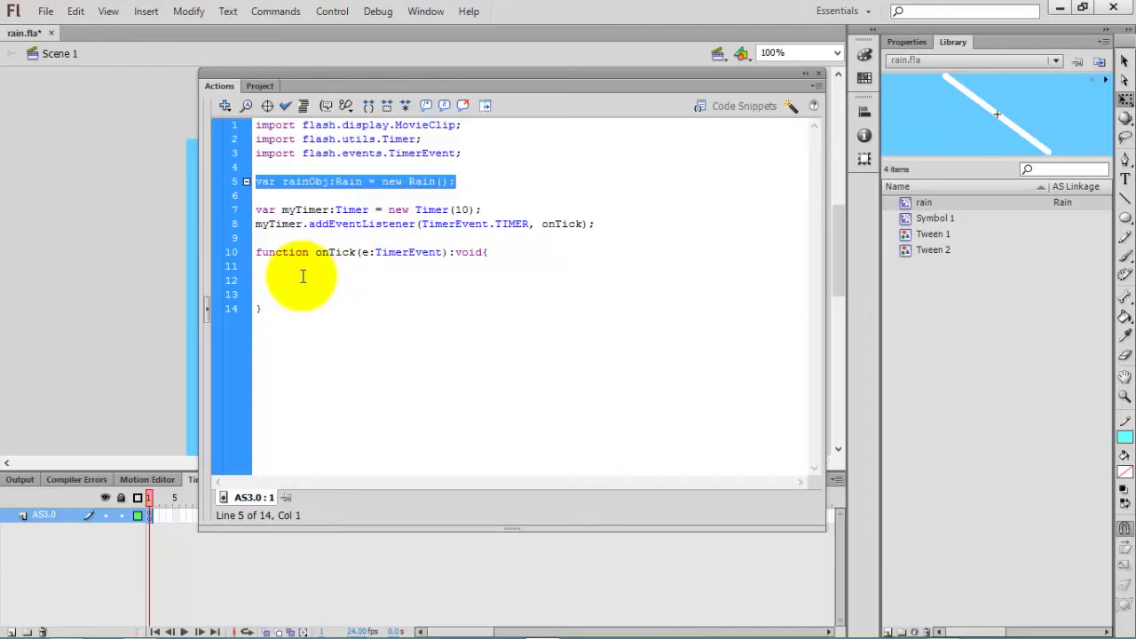
key("ctrl+x")
Paste the rainObj declaration inside onTick and save the file
left_click(302, 277)
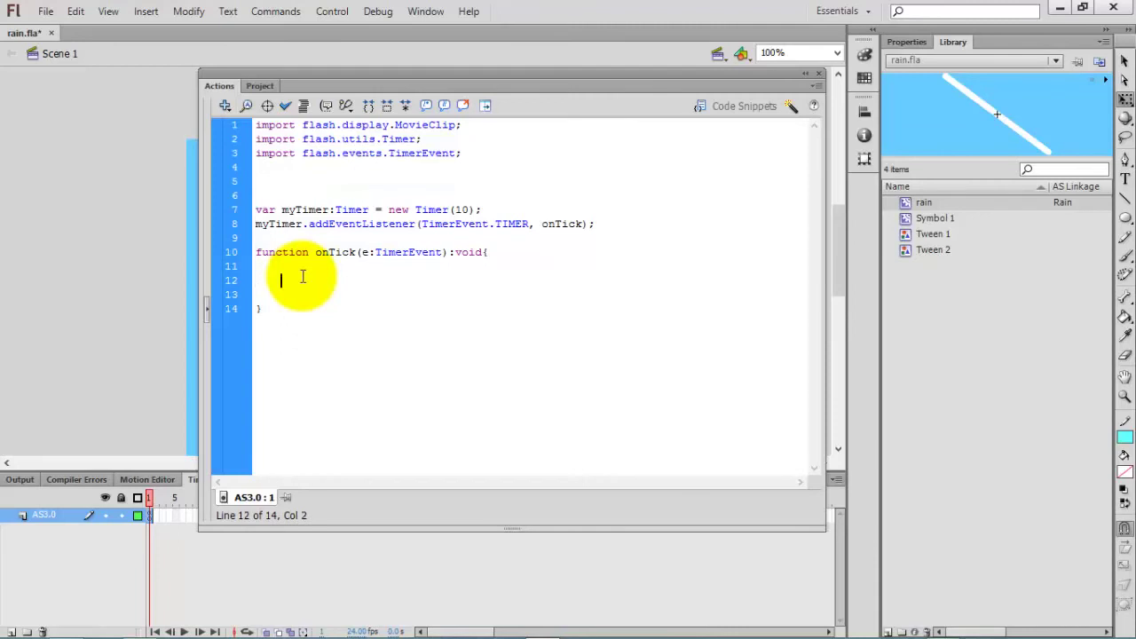
key("ctrl+v")
key("ctrl+s")
Add stage.addChild(rainObj); inside onTick
key("Return")
type("stage.add")
key("Return")
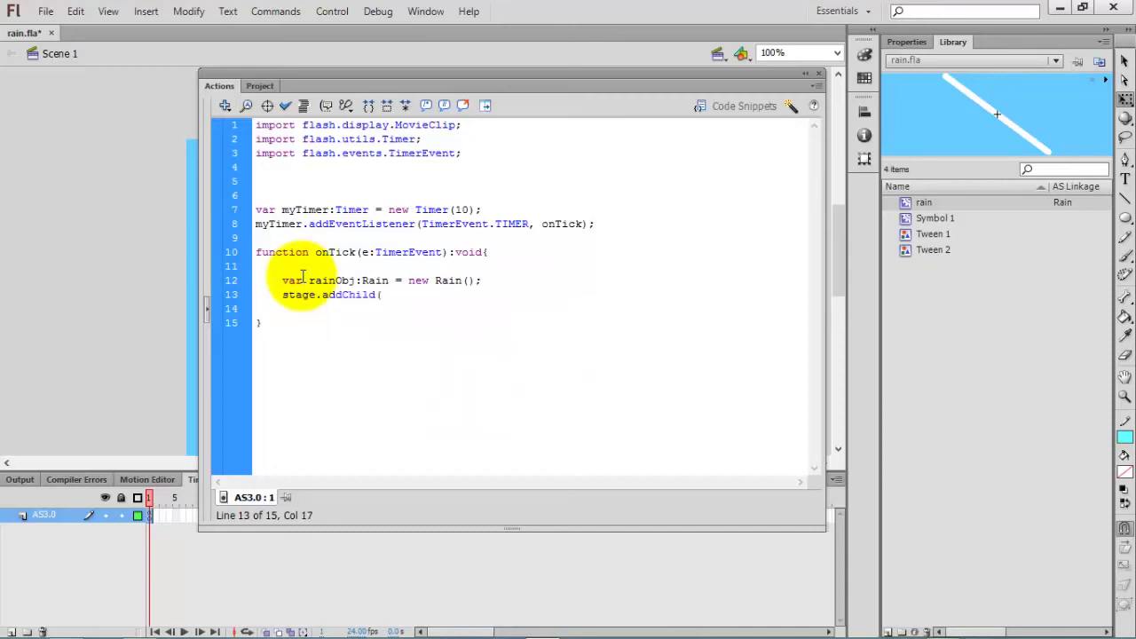
type("(rain")
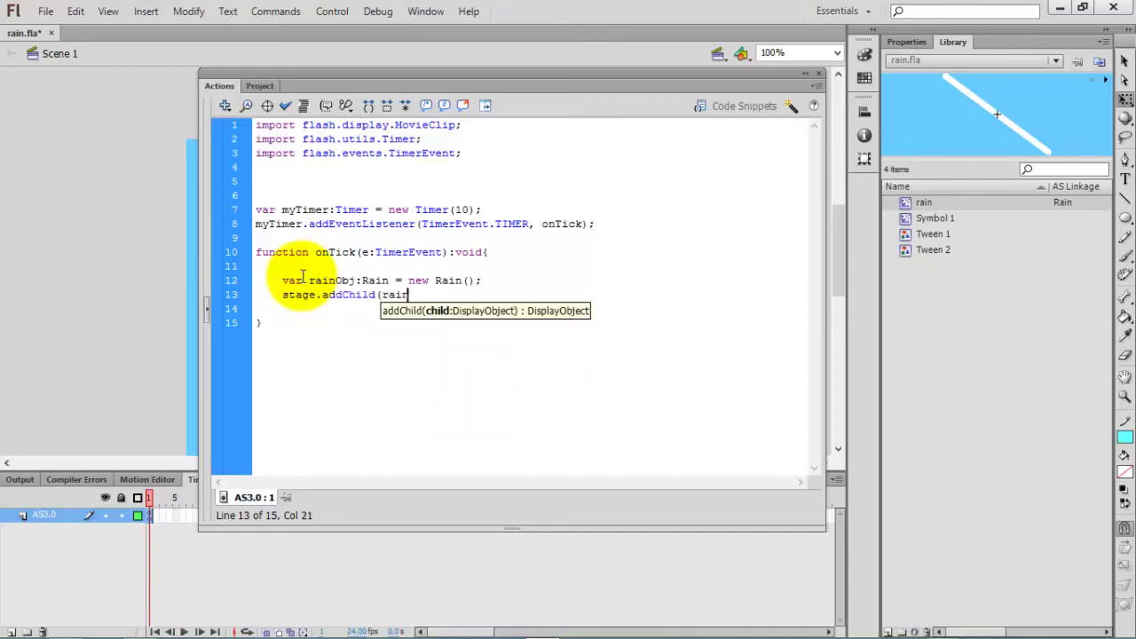
type("Obj);")
key("Return")
key("Return")
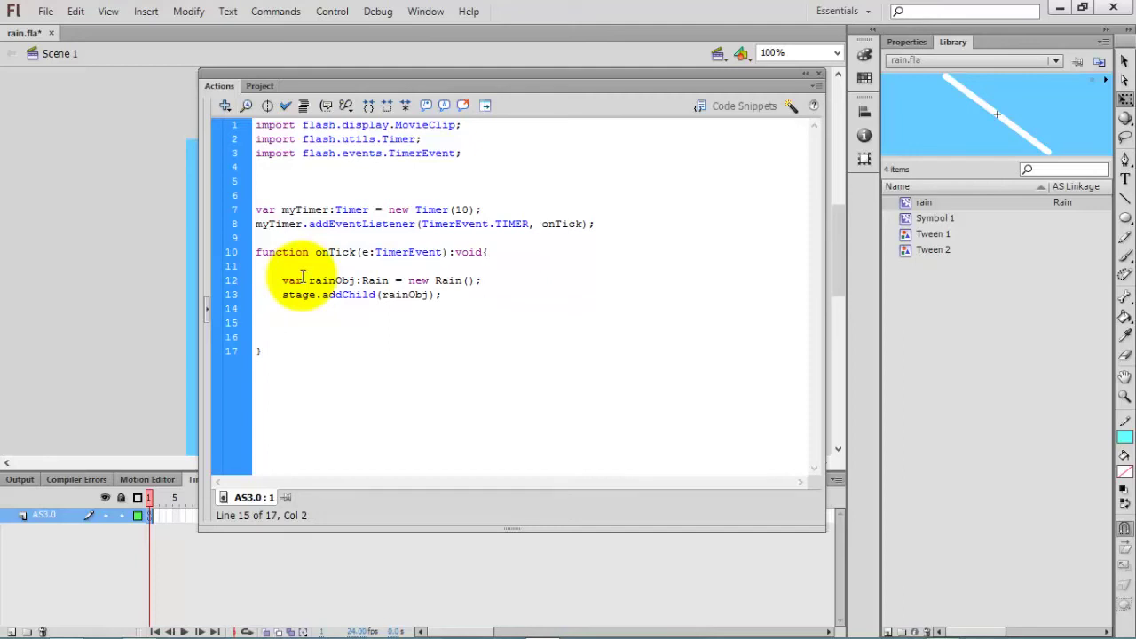
Set rainObj.x = stage.stageWidth * Math.random(); inside onTick
type("rainObj.x = stage.stage")
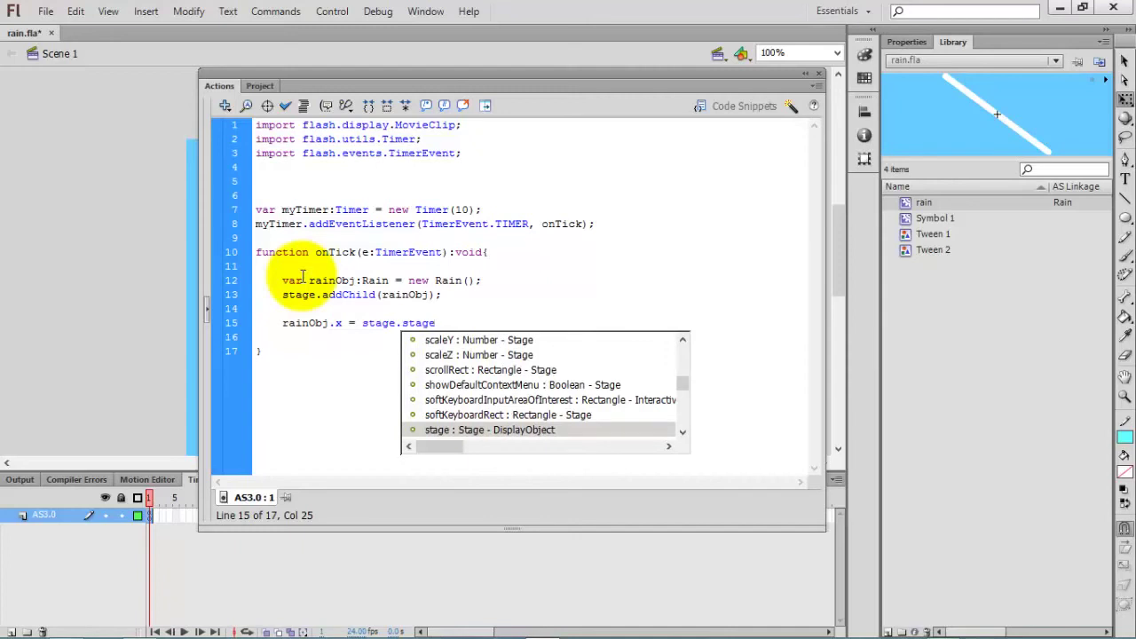
type("Widt")
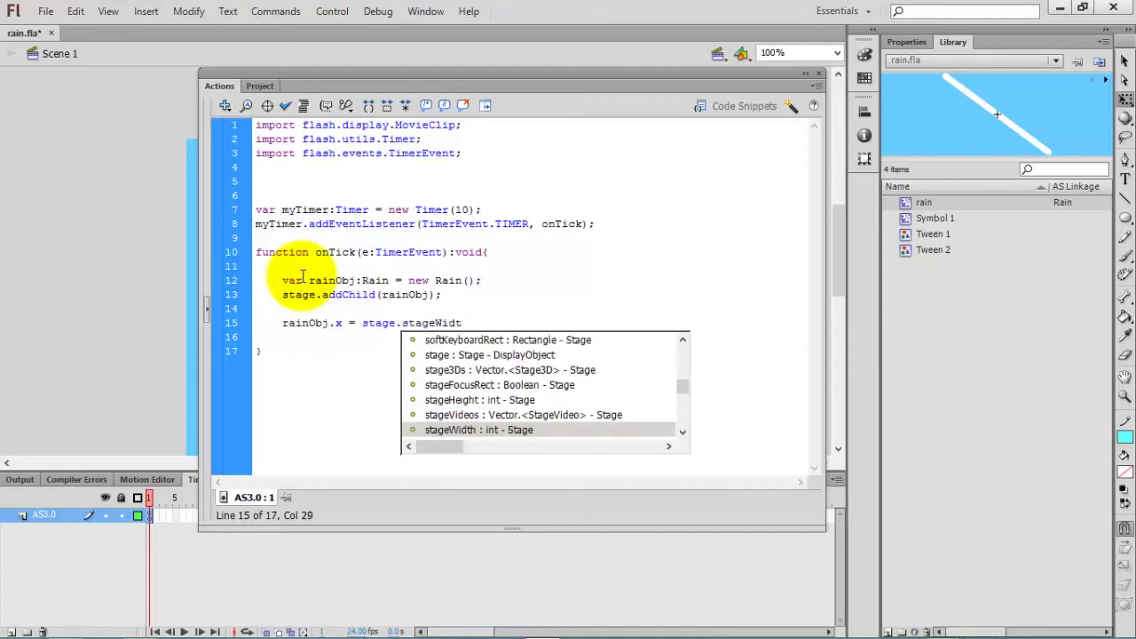
type("h")
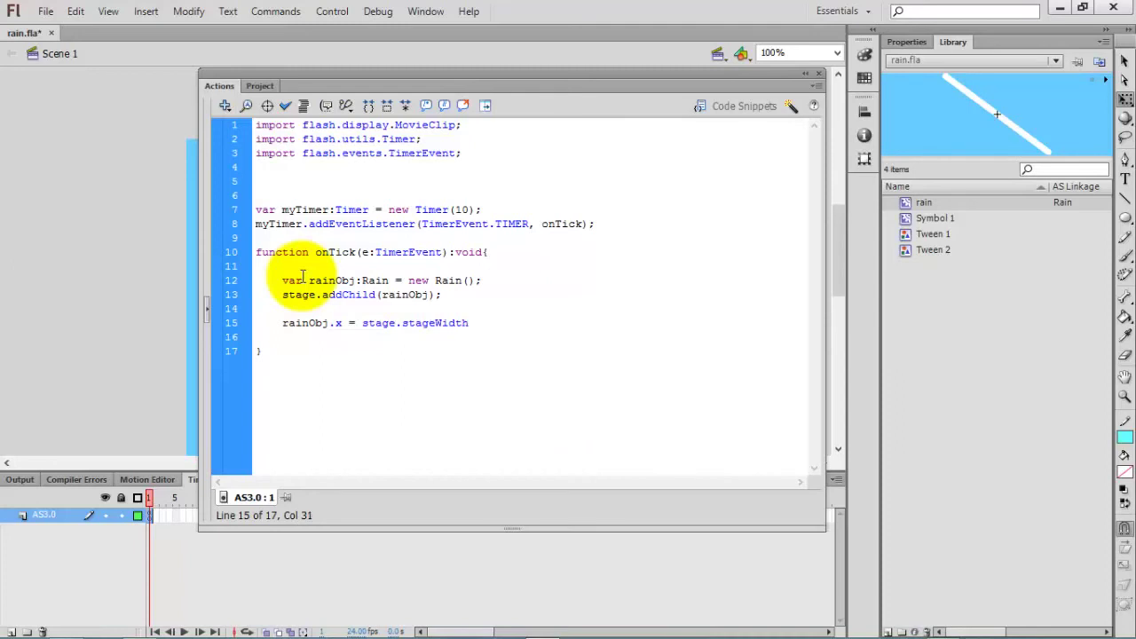
type(" * Math.random(")
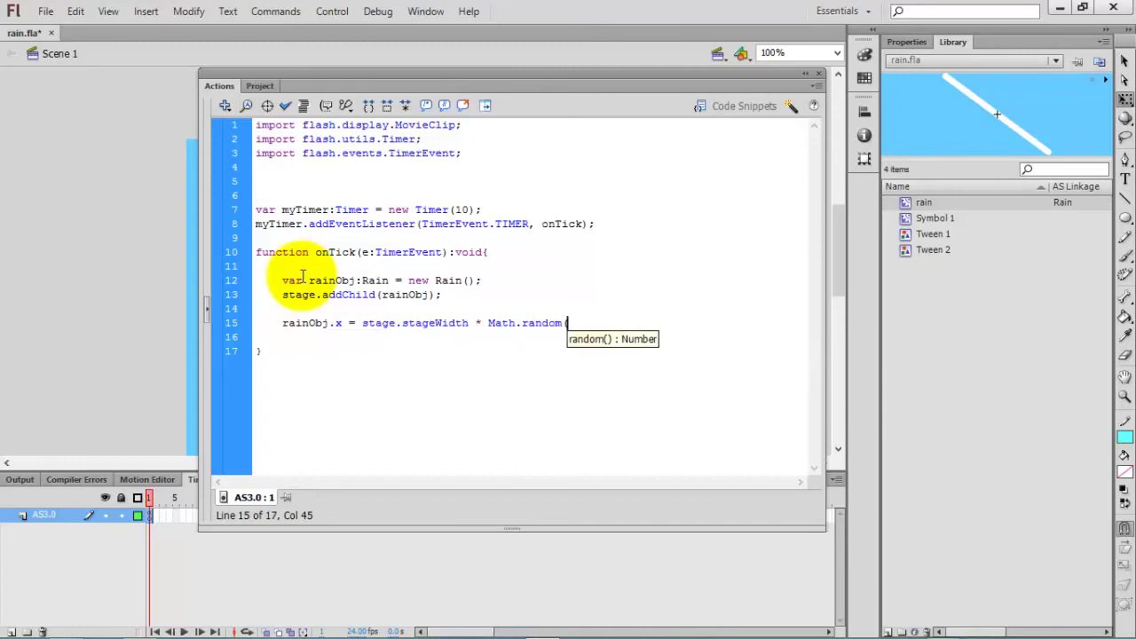
key("BackSpace")
key("BackSpace")
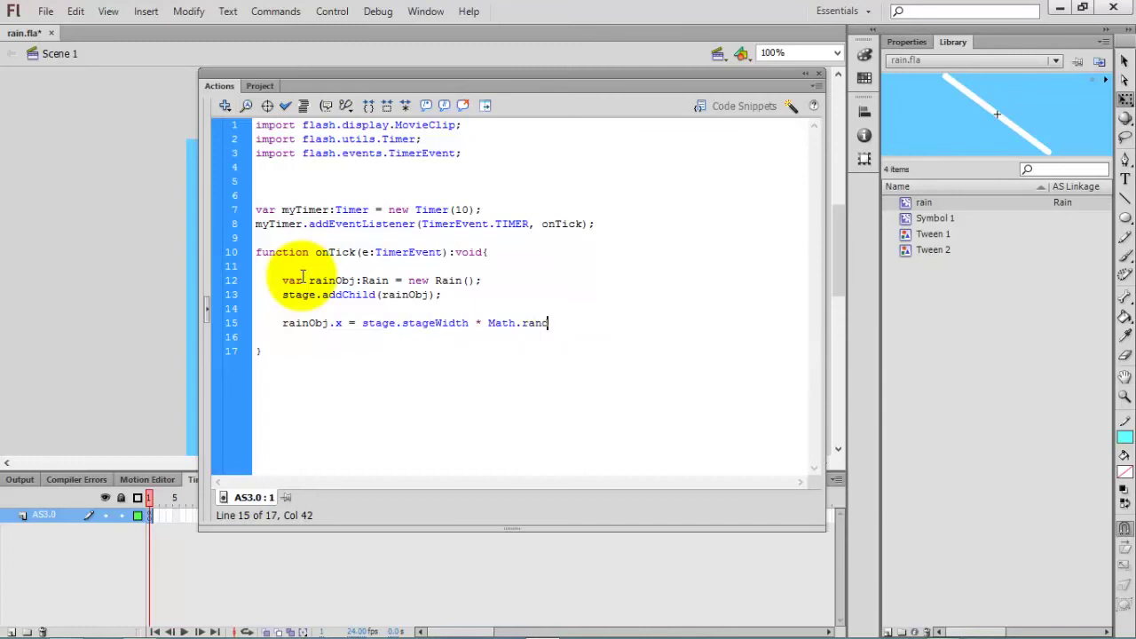
type("m();")
key("Return")
Set rainObj.y = stage.stageHeight * Math.random();, correcting the MAth typo
type("rainObj.y = stage.stageH")
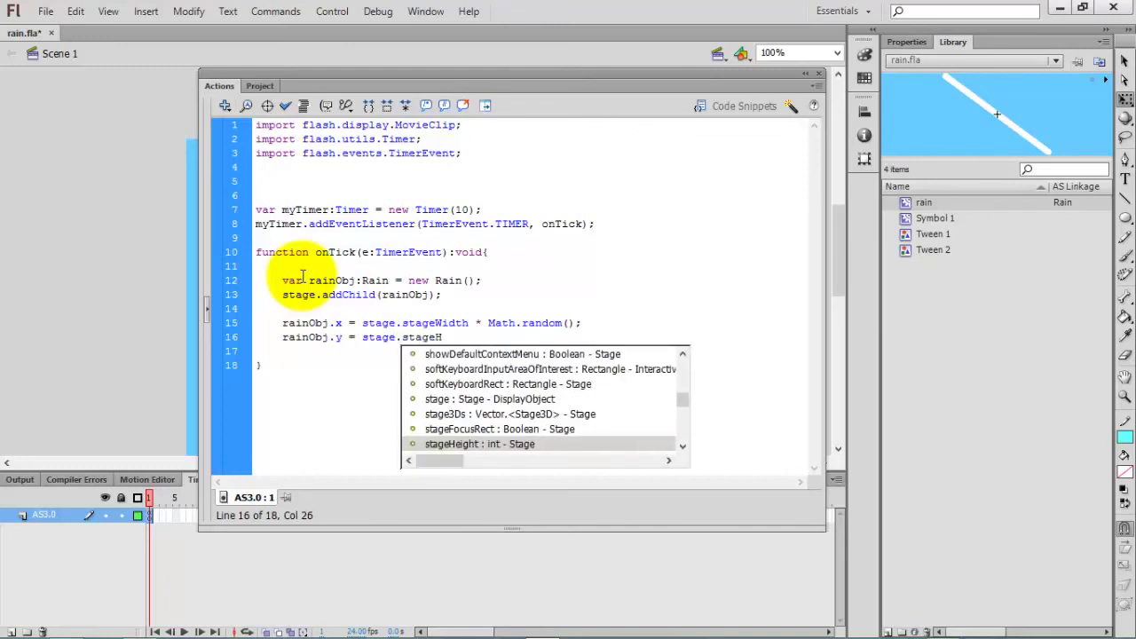
key("Return")
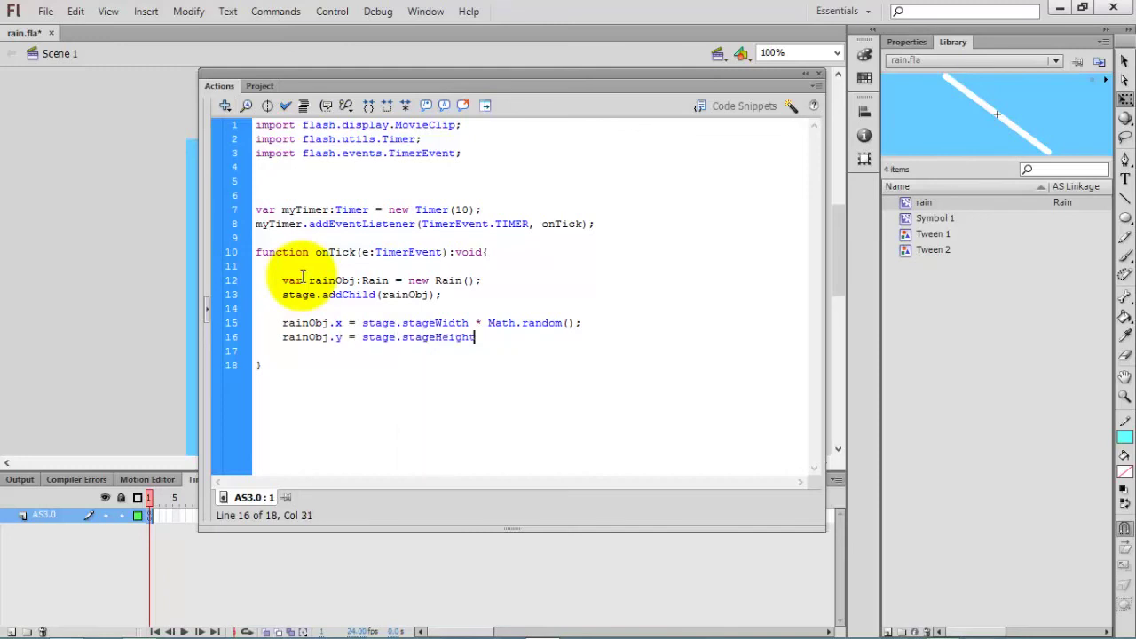
type("* MAth.random();")
key("Left")
key("Left")
key("Left")
key("Left")
key("Left")
key("Left")
key("Left")
key("Left")
key("Left")
key("Left")
key("BackSpace")
type("a")
key("End")
key("Down")
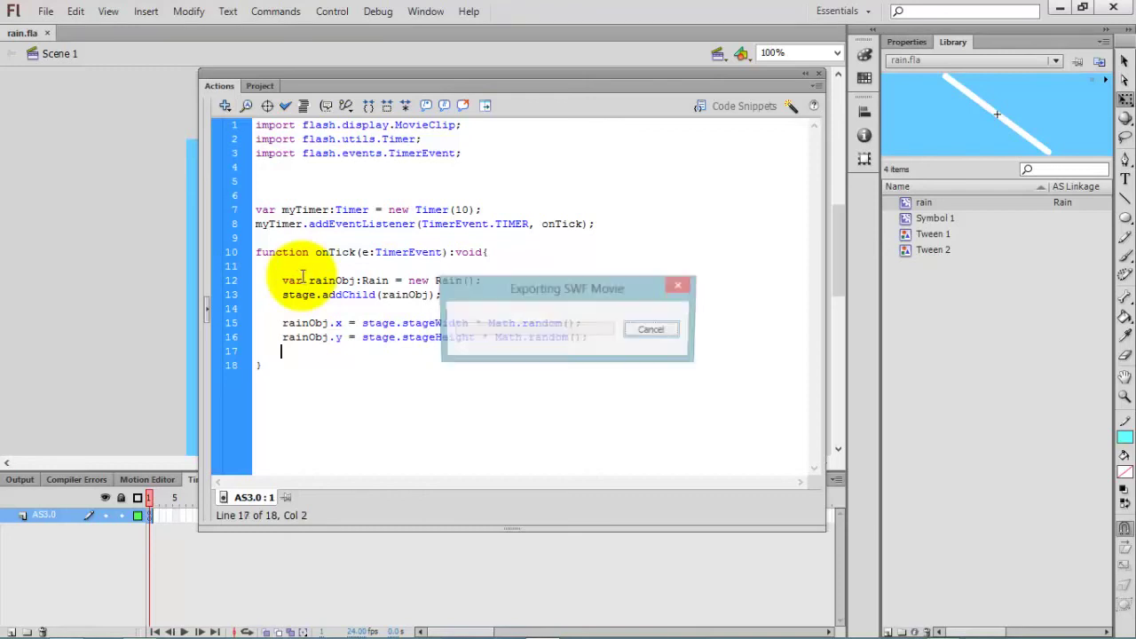
Test the movie and close the empty test window
key("ctrl+Return")
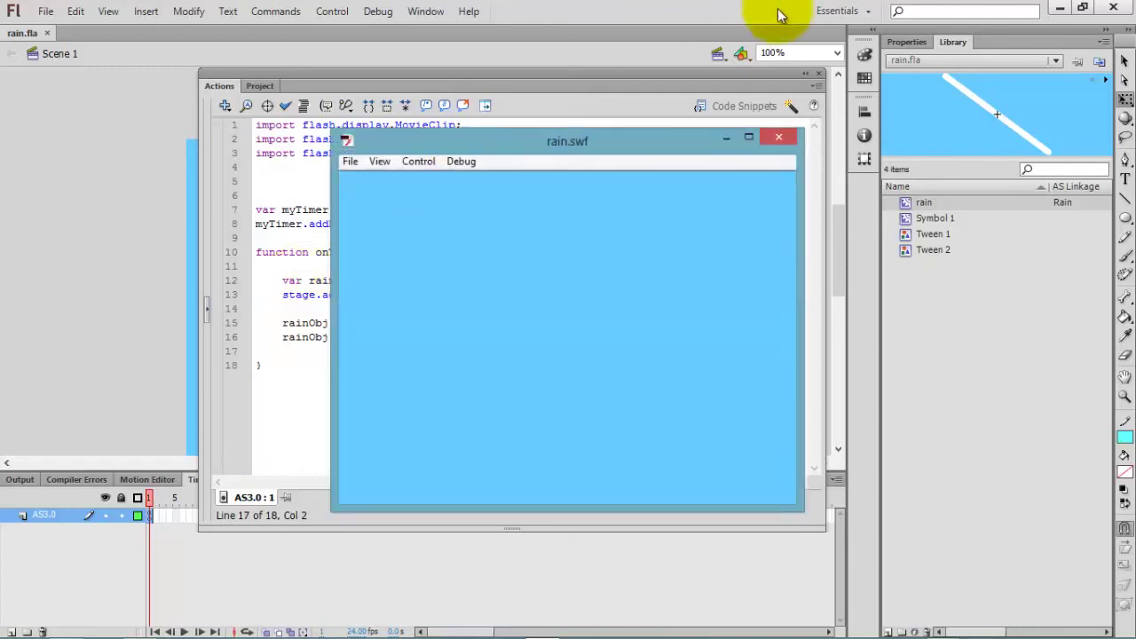
left_click(778, 140)
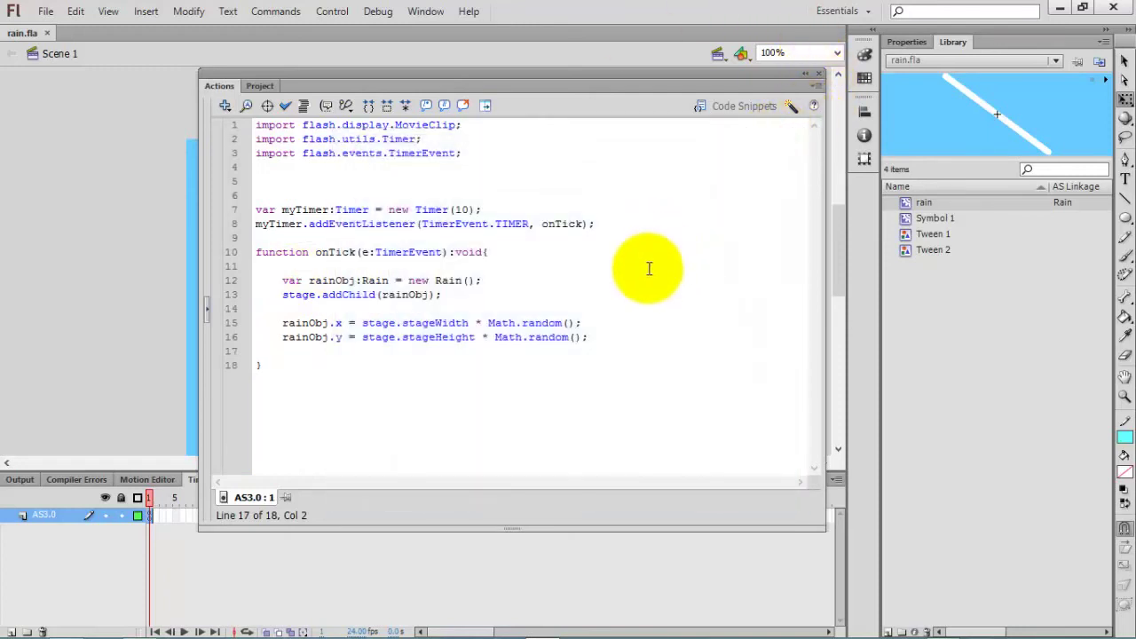
left_click(589, 333)
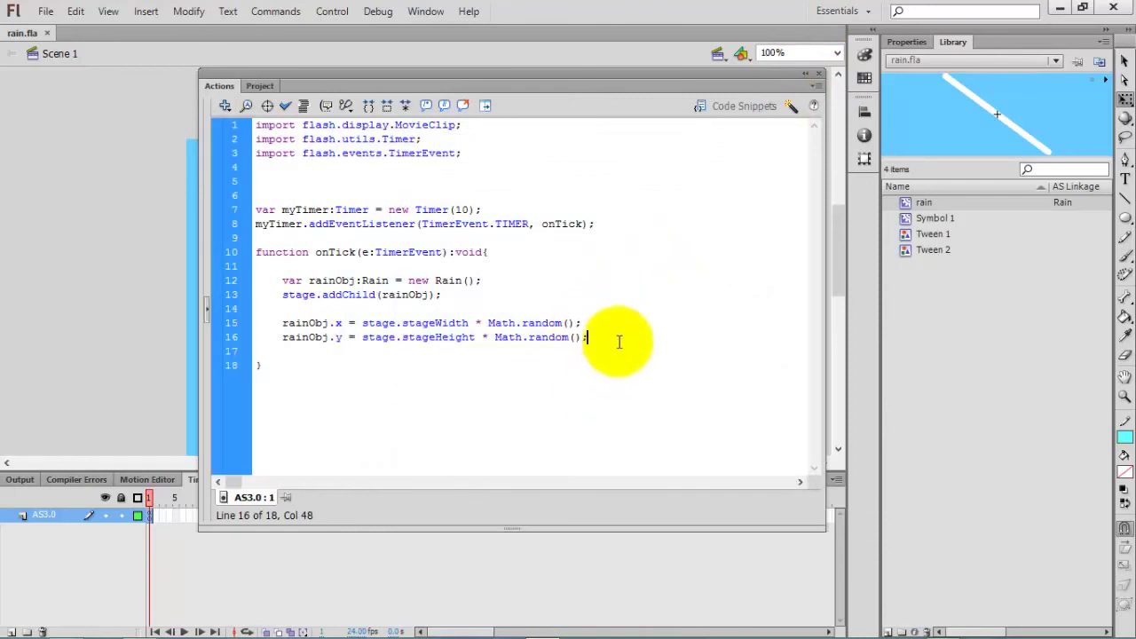
Add myTimer.start(); below onTick and test the movie again
left_click(533, 378)
key("Return")
key("Return")
type("myT")
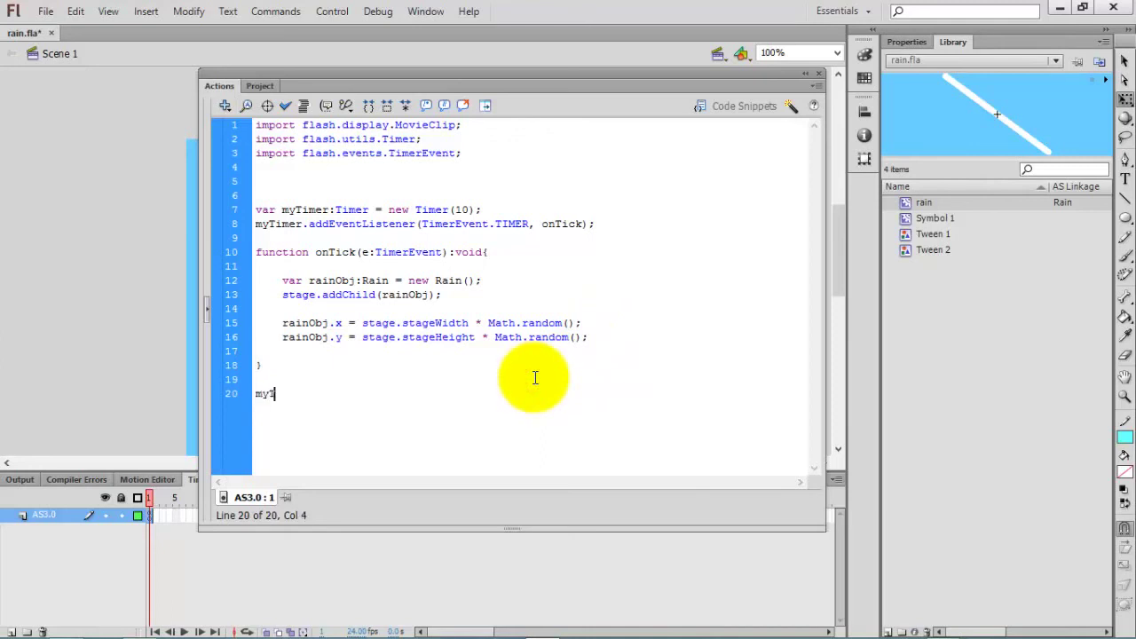
type("imer.start")
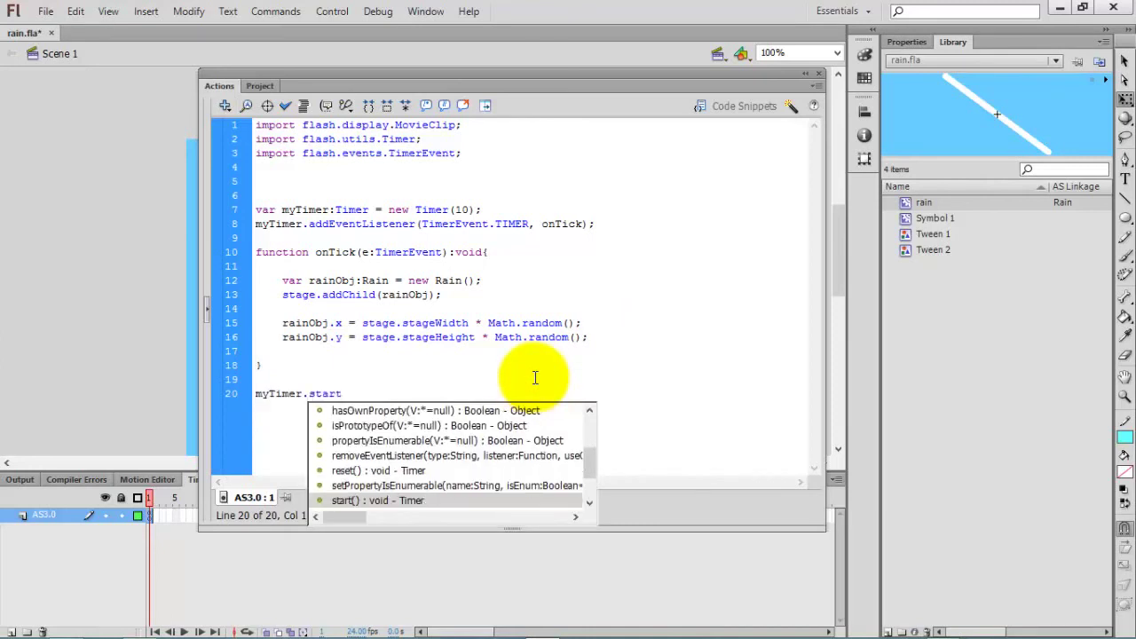
type("();")
key("ctrl+Return")
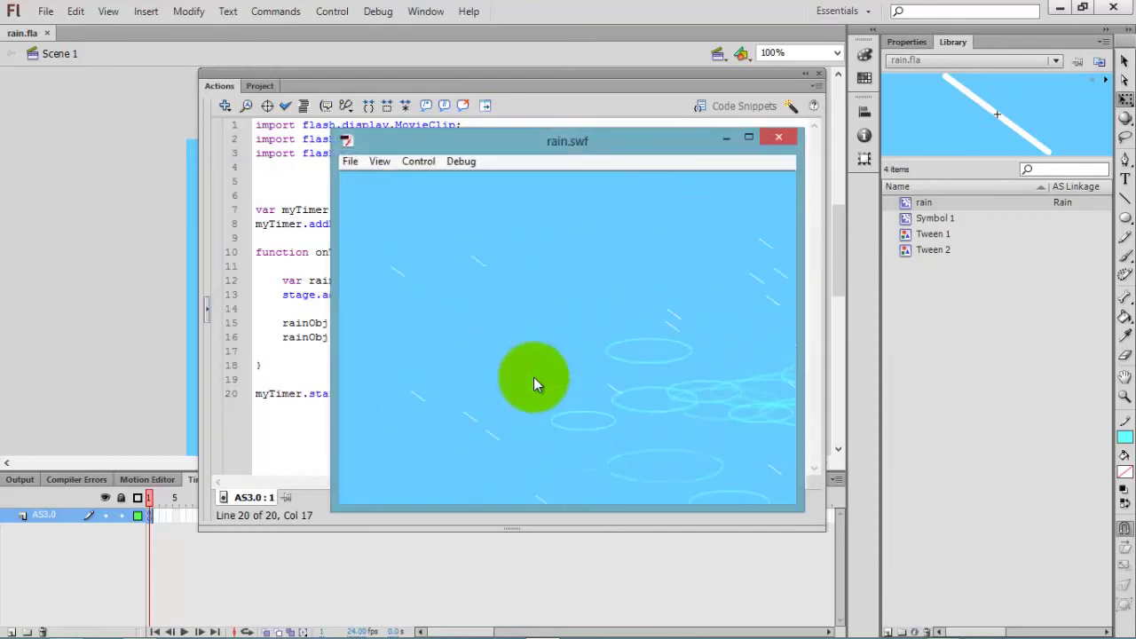
Close the test window and append - 100 to the x position line
left_click(748, 137)
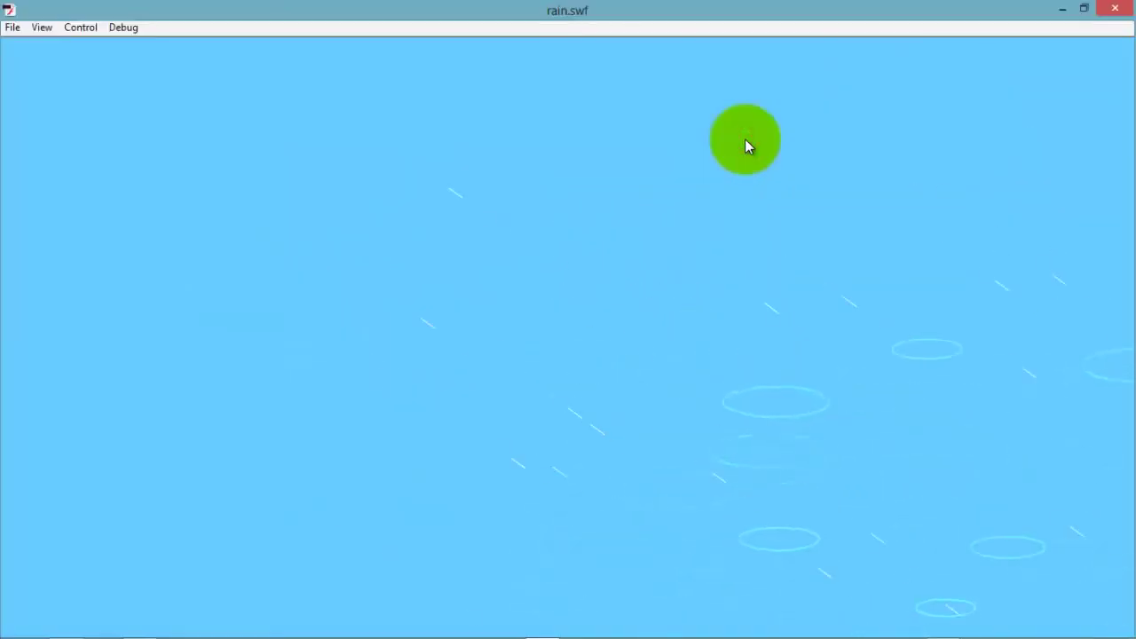
left_click(1114, 8)
left_click(578, 323)
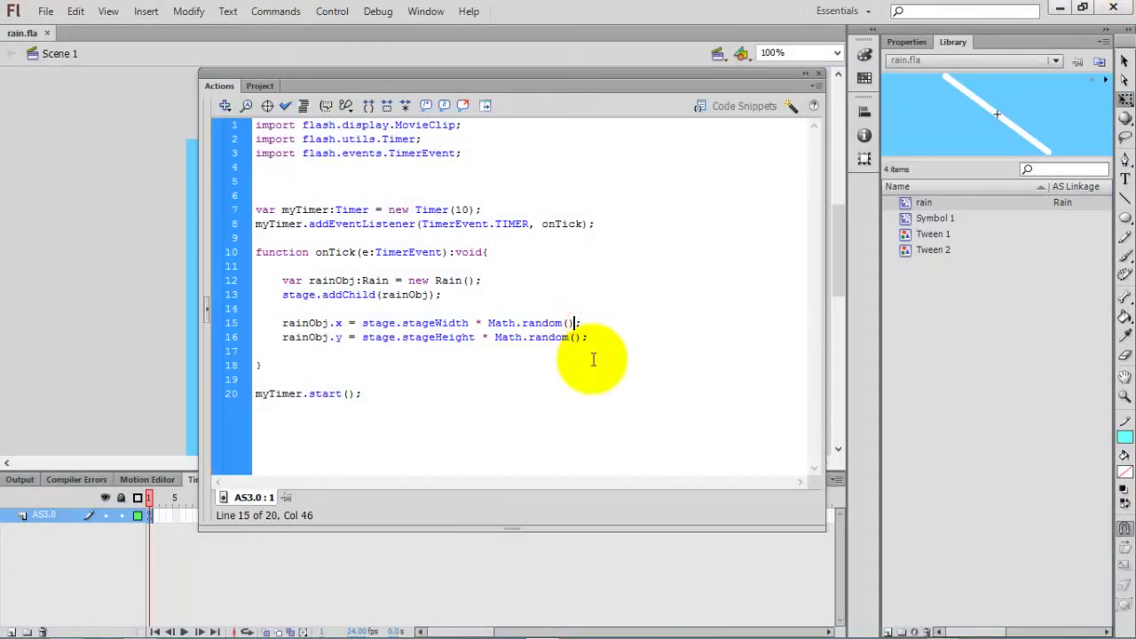
type("- 100")
Append - 100 to the y position line and retest the movie
key("Down")
key("Left")
type("- 100")
key("ctrl+Return")
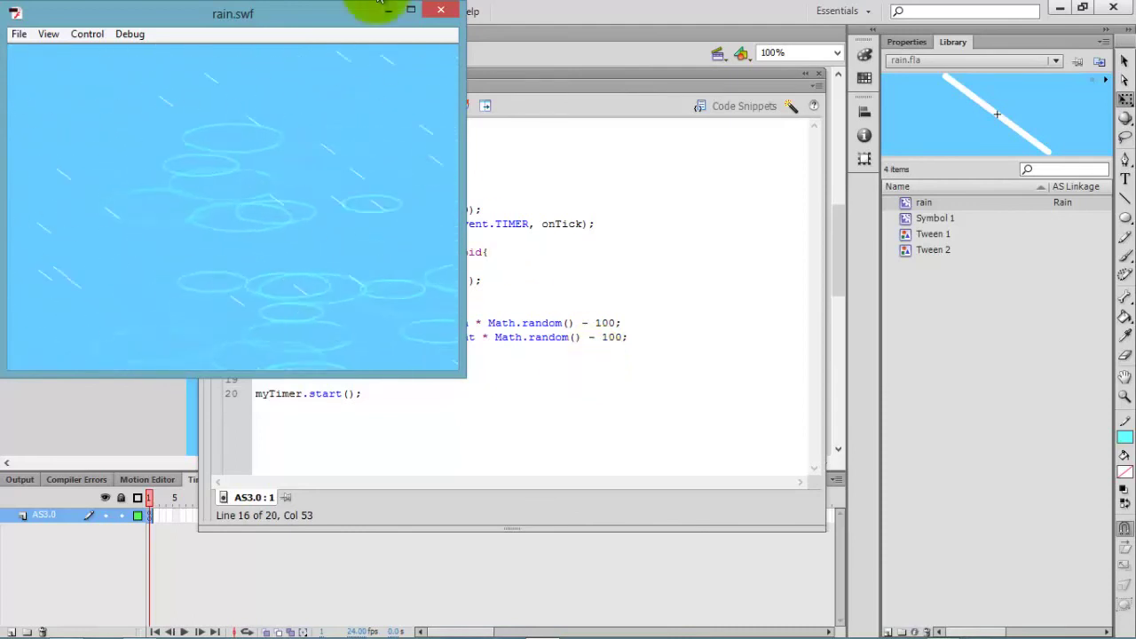
Change the Timer delay on line 7 to 100 and test the movie
left_click(440, 9)
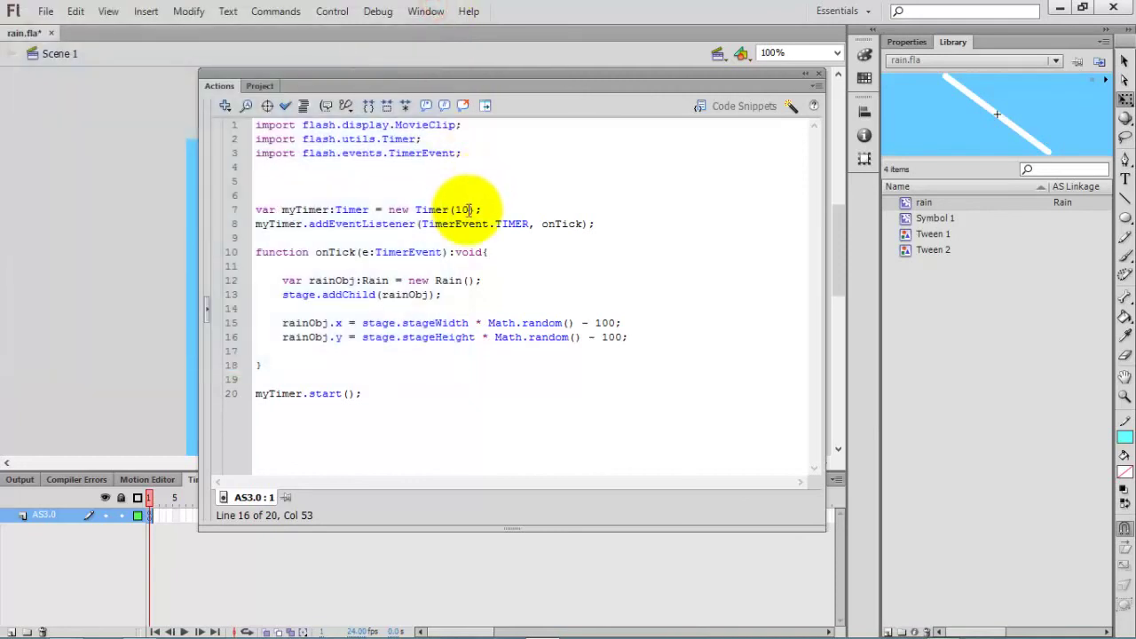
left_click(472, 209)
type("0")
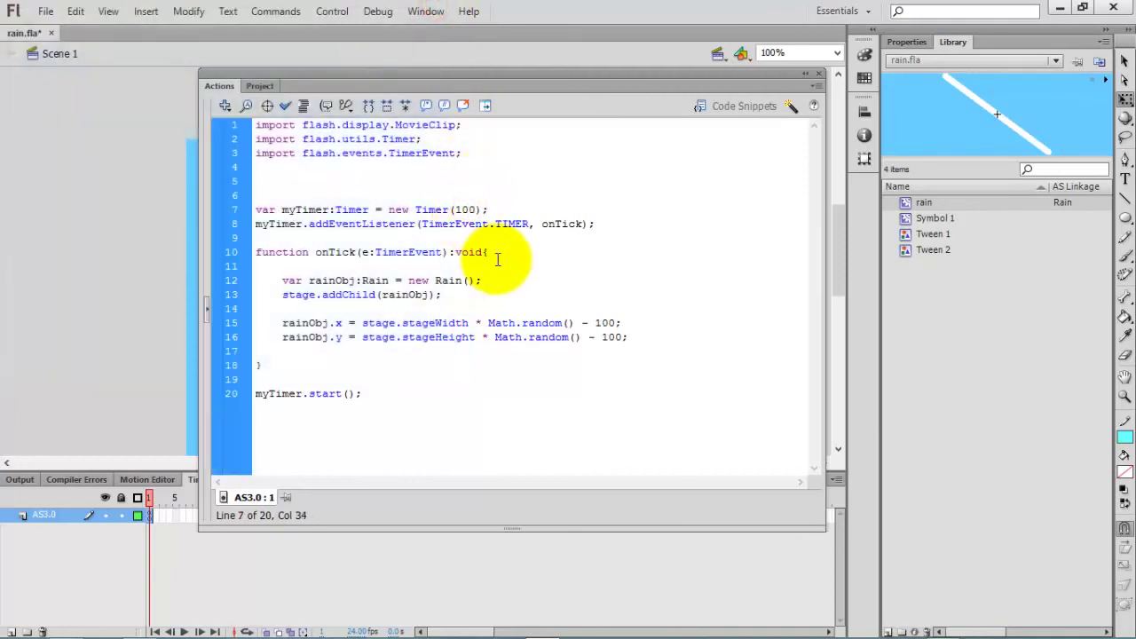
key("ctrl+Return")
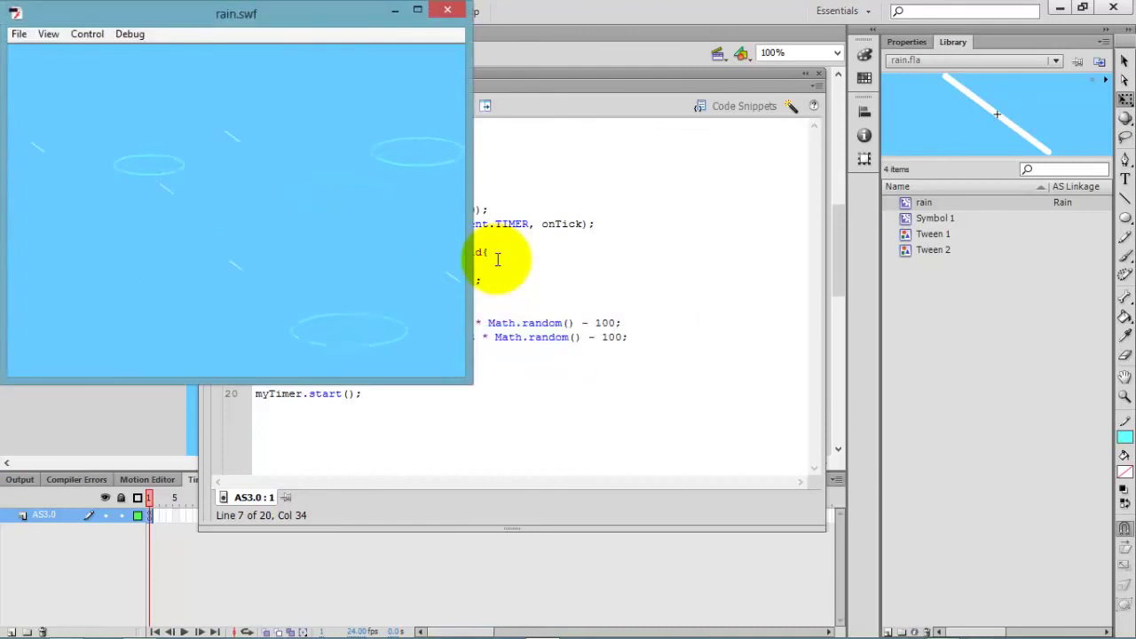
Lower the Timer delay to 50 and test the movie again
left_click(447, 10)
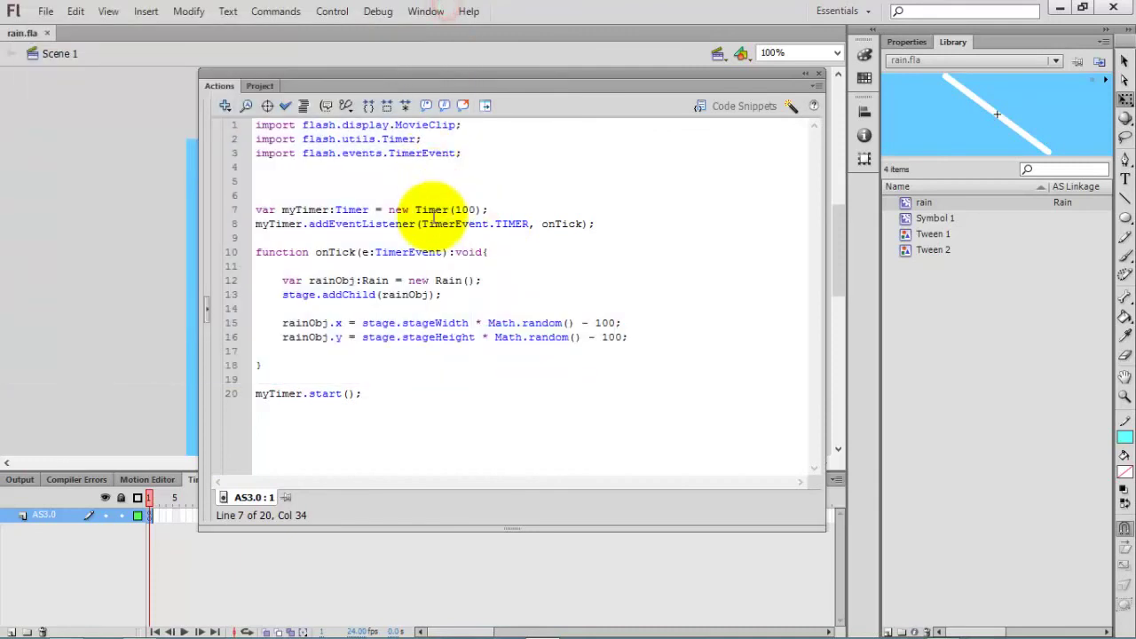
left_click(473, 209)
key("BackSpace")
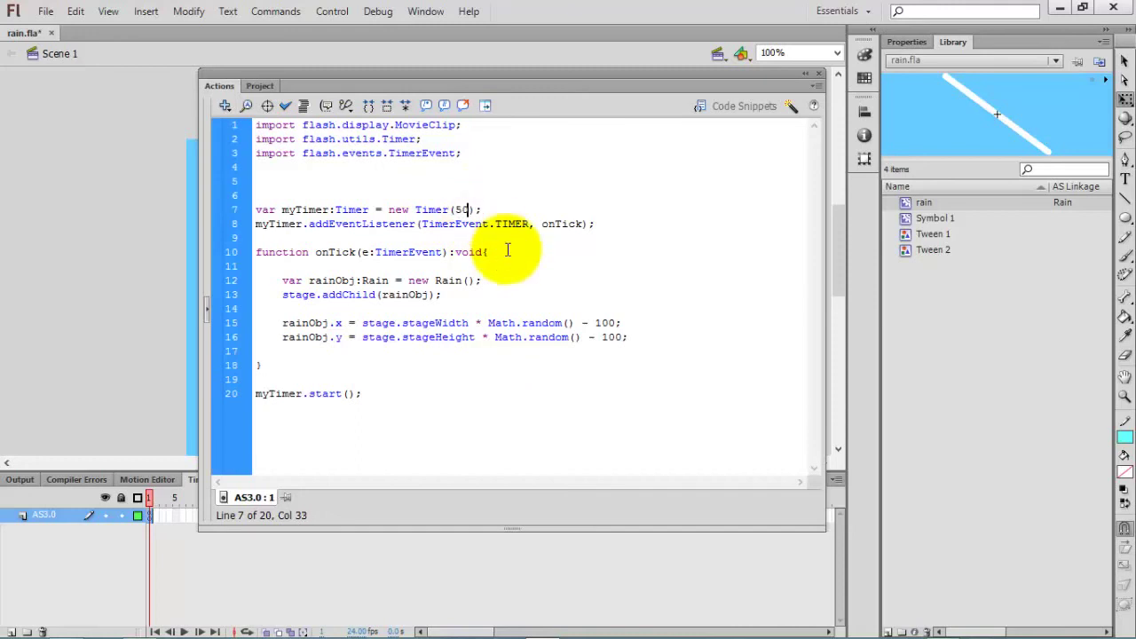
key("ctrl+Return")
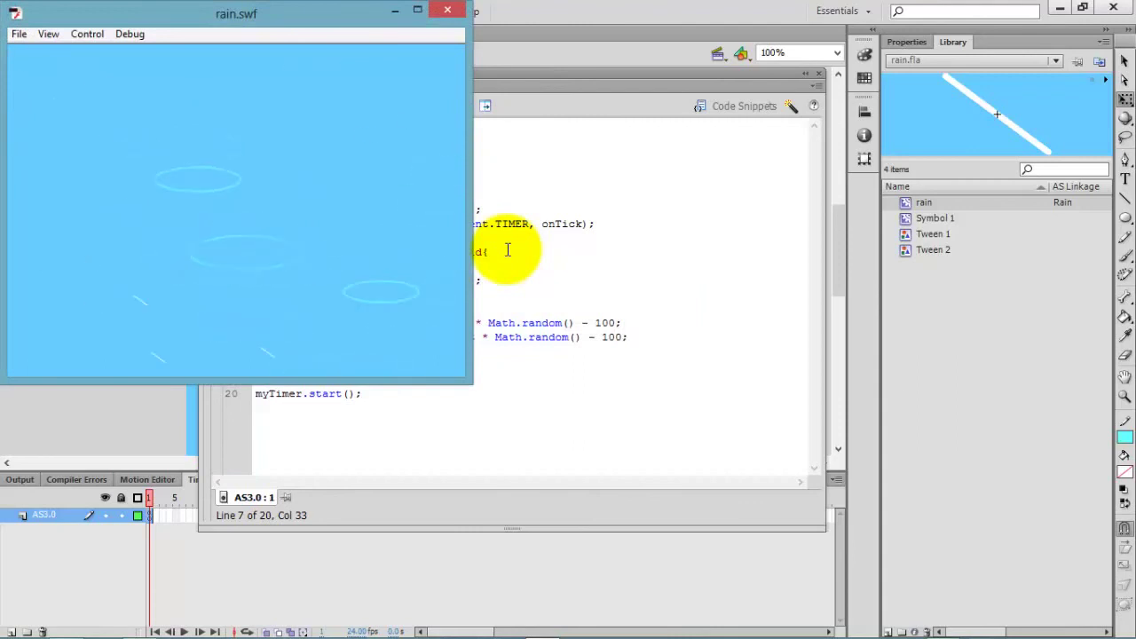
Set the Timer delay to 1, test the denser rain, then close the Actions panel
left_click(446, 12)
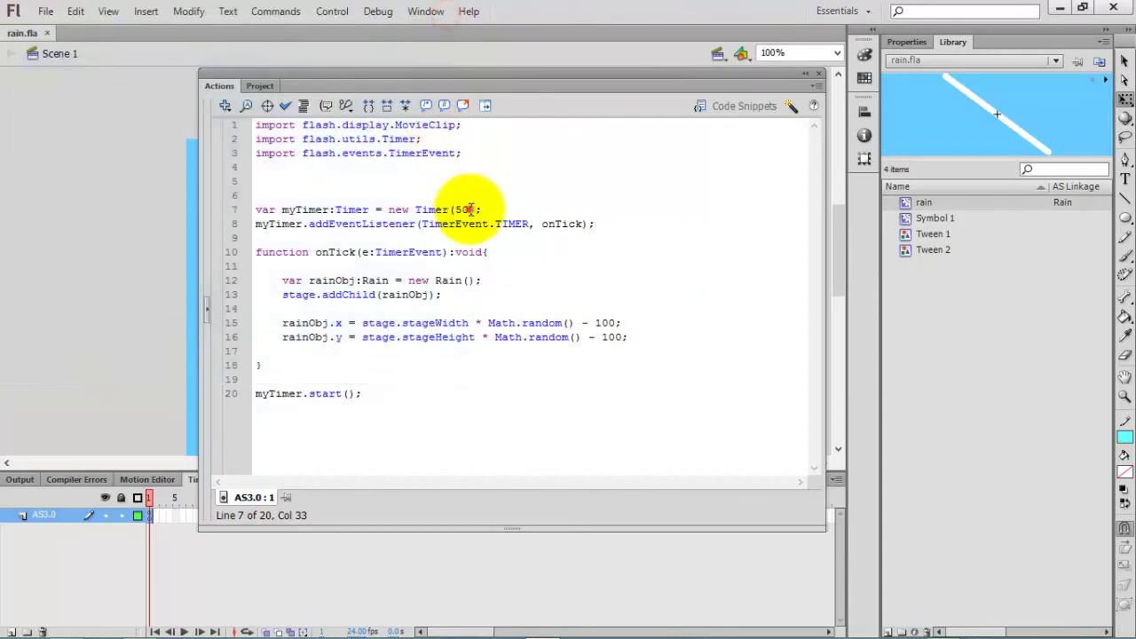
key("BackSpace")
key("BackSpace")
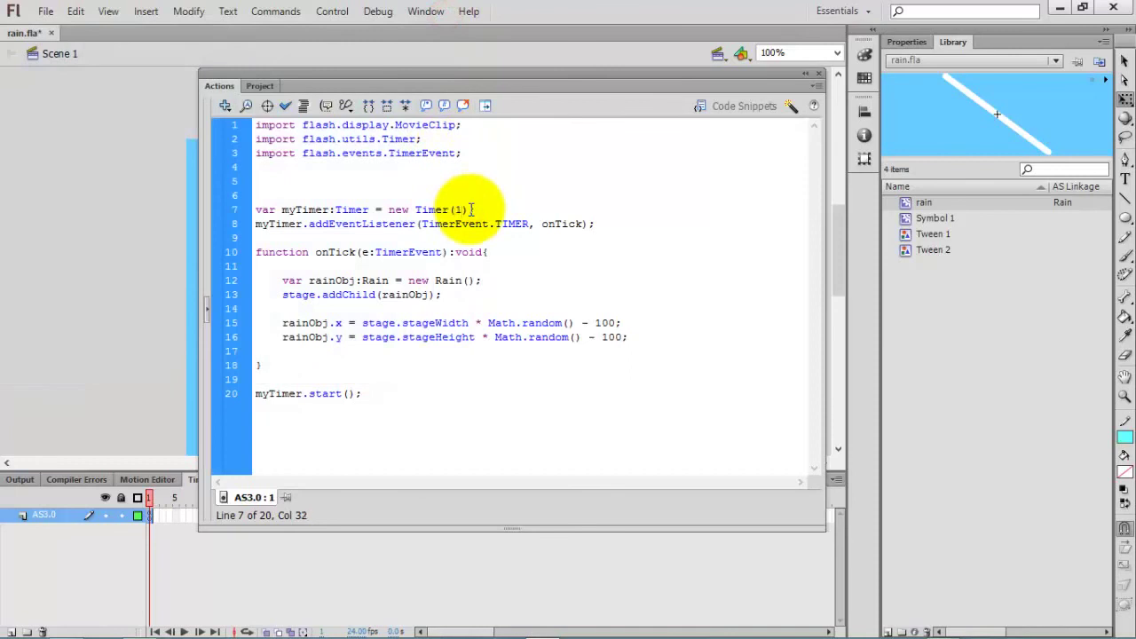
key("ctrl+Return")
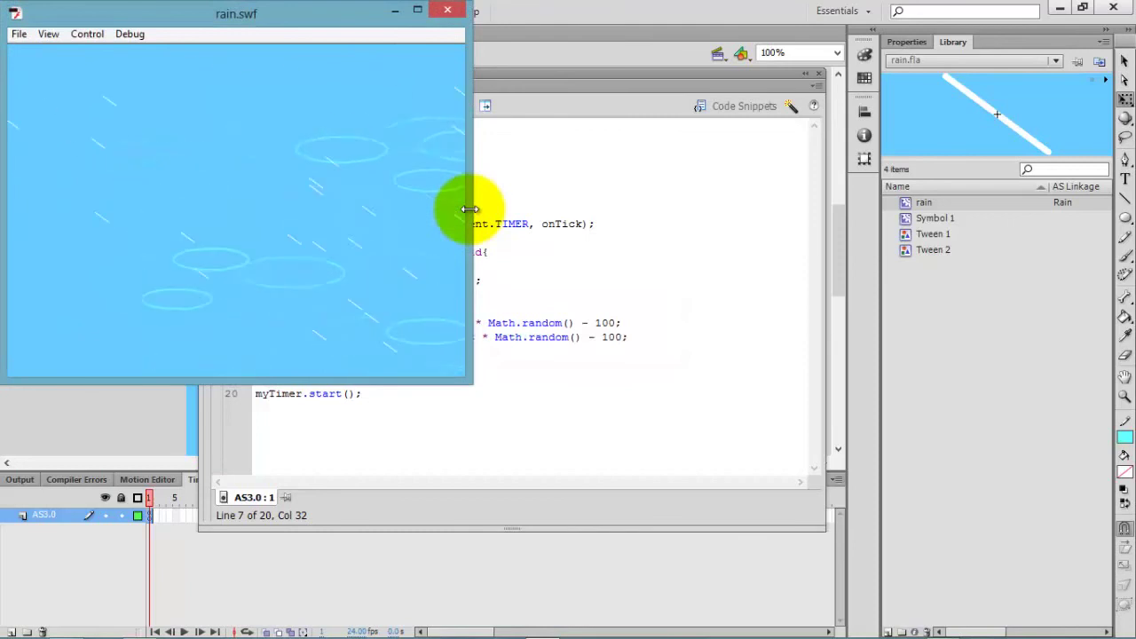
left_click(448, 10)
left_click(528, 237)
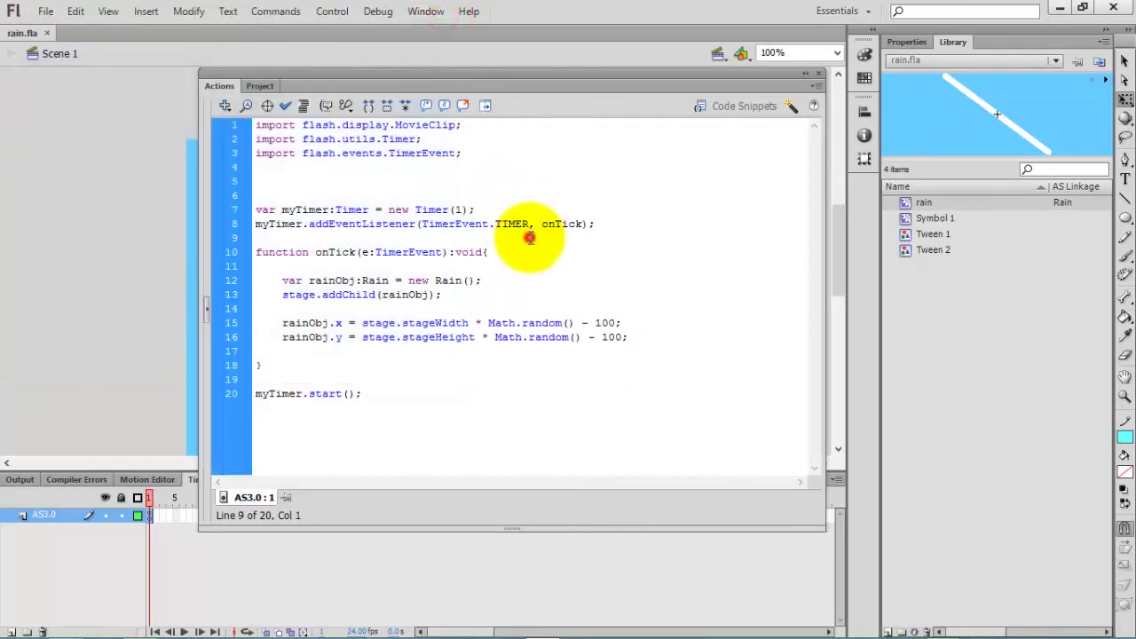
left_click(818, 74)
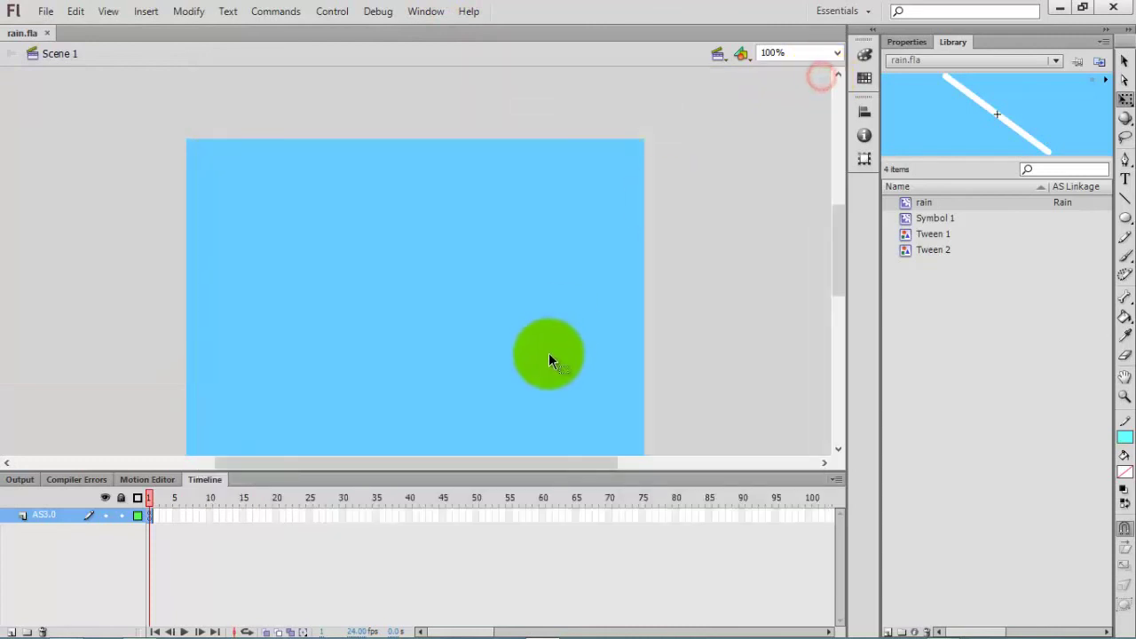